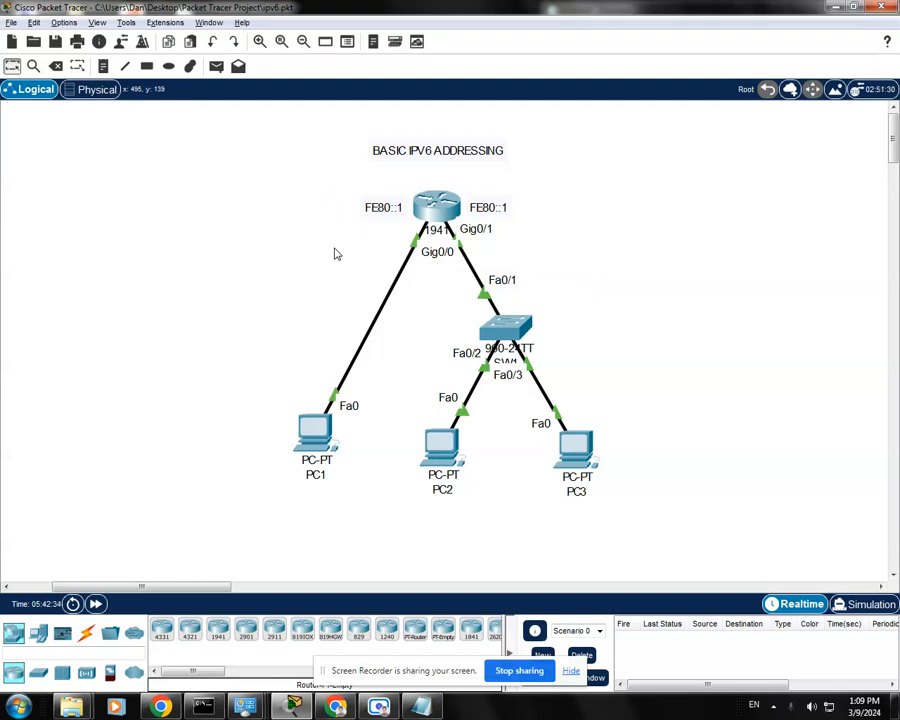
# Step: Switch to Notepad and delete the two IPv6 addresses already in the note
pyautogui.moveTo(244, 124); pyautogui.dragTo(679, 456)
pyautogui.moveTo(225, 360); pyautogui.dragTo(678, 518)
pyautogui.moveTo(181, 588); pyautogui.dragTo(225, 590)
pyautogui.click(418, 706)
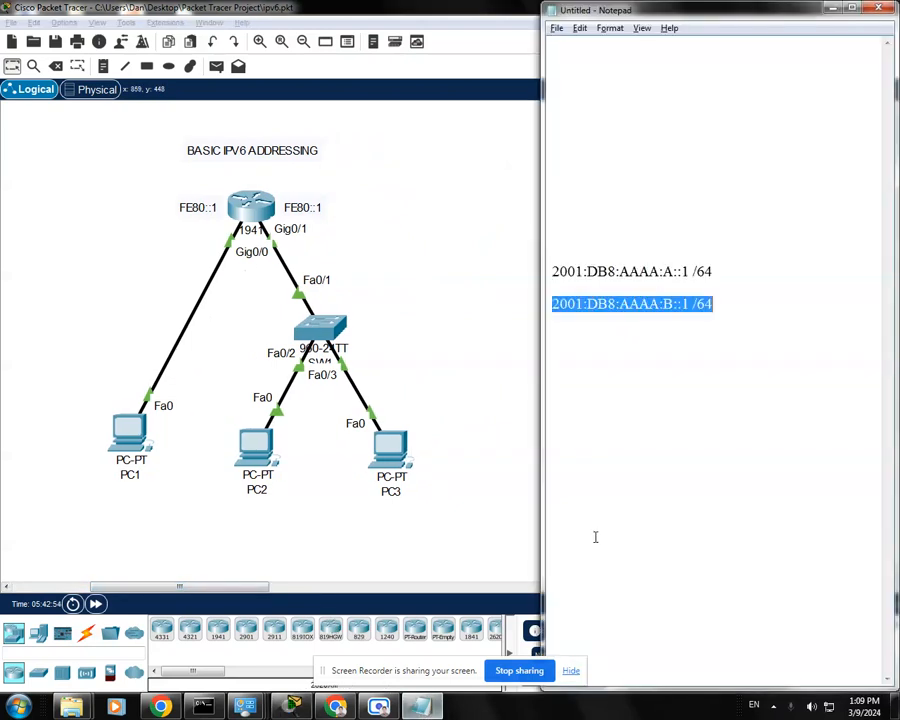
pyautogui.click(635, 346)
pyautogui.moveTo(610, 320); pyautogui.dragTo(556, 258)
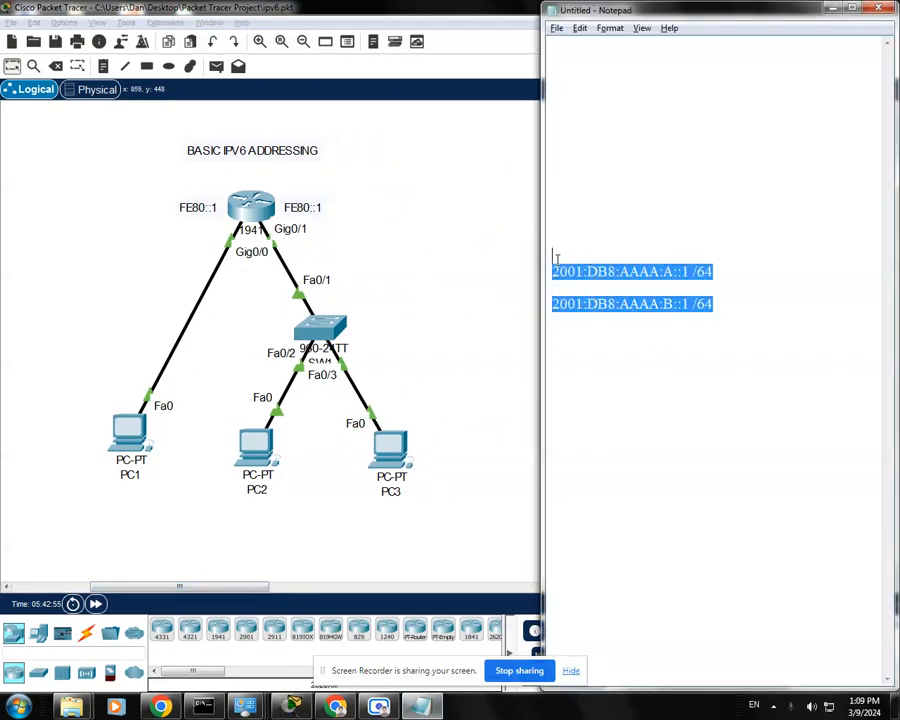
pyautogui.press('Delete')
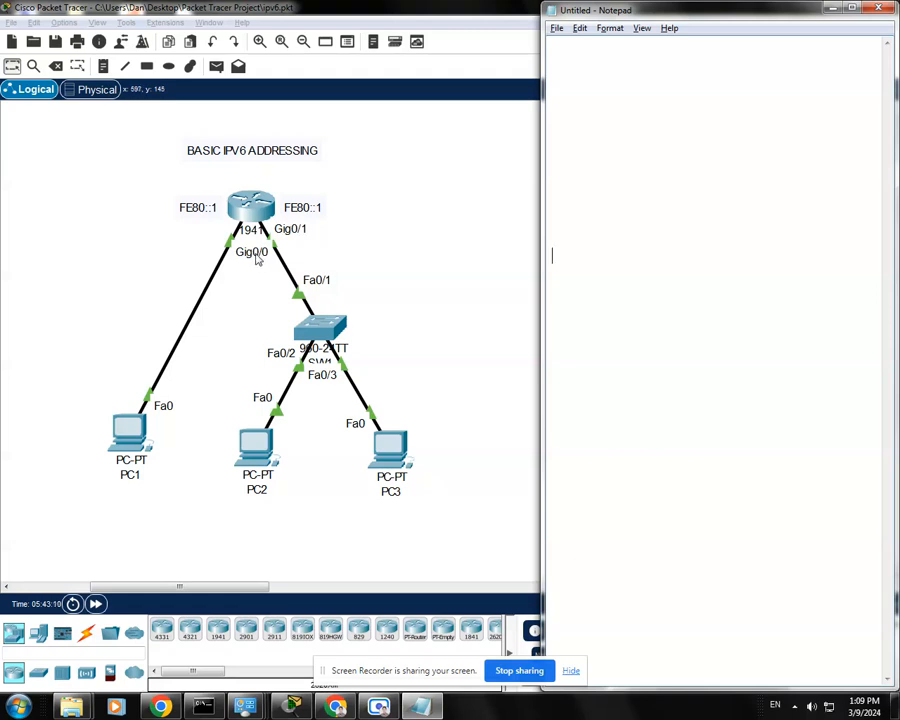
# Step: Begin an IPv6 address in the empty note with the blocks 2001:DB8 and a trailing colon
pyautogui.click(572, 226)
pyautogui.write('2001')
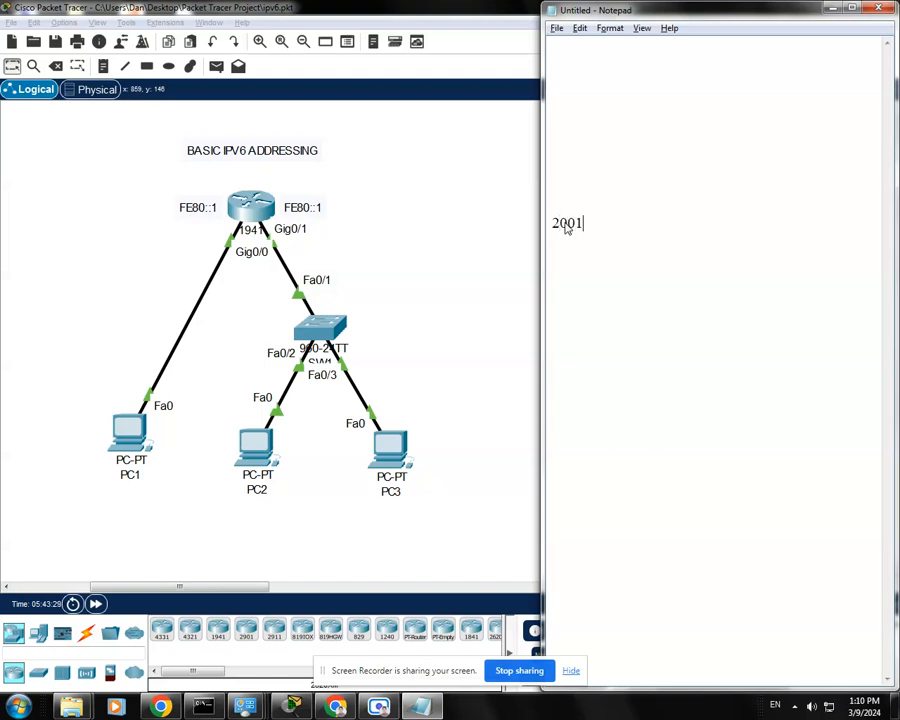
pyautogui.write(':DB8')
pyautogui.moveTo(617, 224); pyautogui.dragTo(552, 222)
pyautogui.click(634, 235)
pyautogui.moveTo(627, 225); pyautogui.dragTo(552, 223)
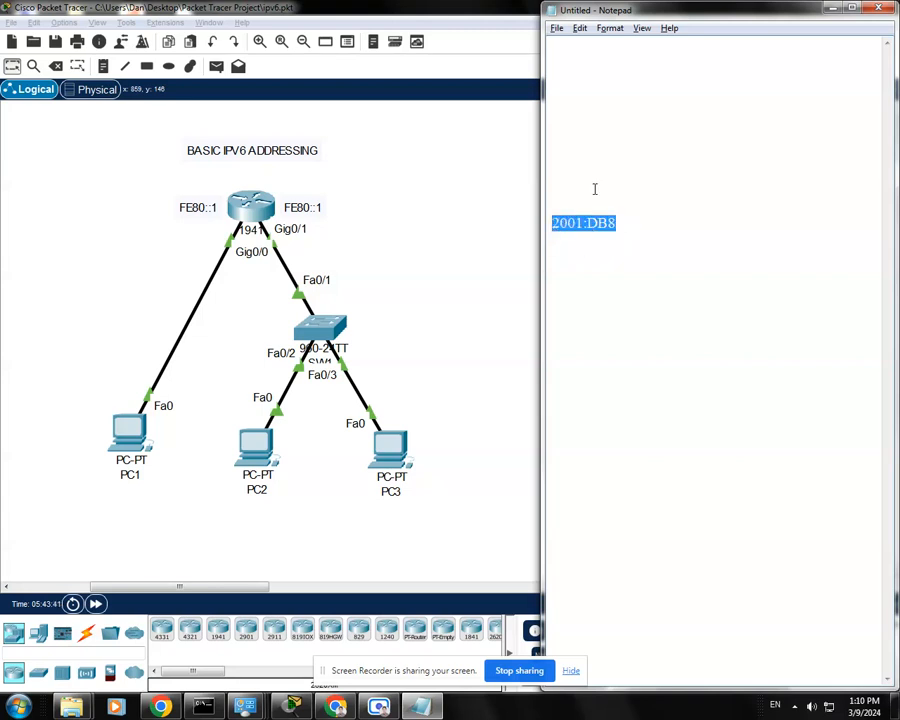
pyautogui.click(638, 221)
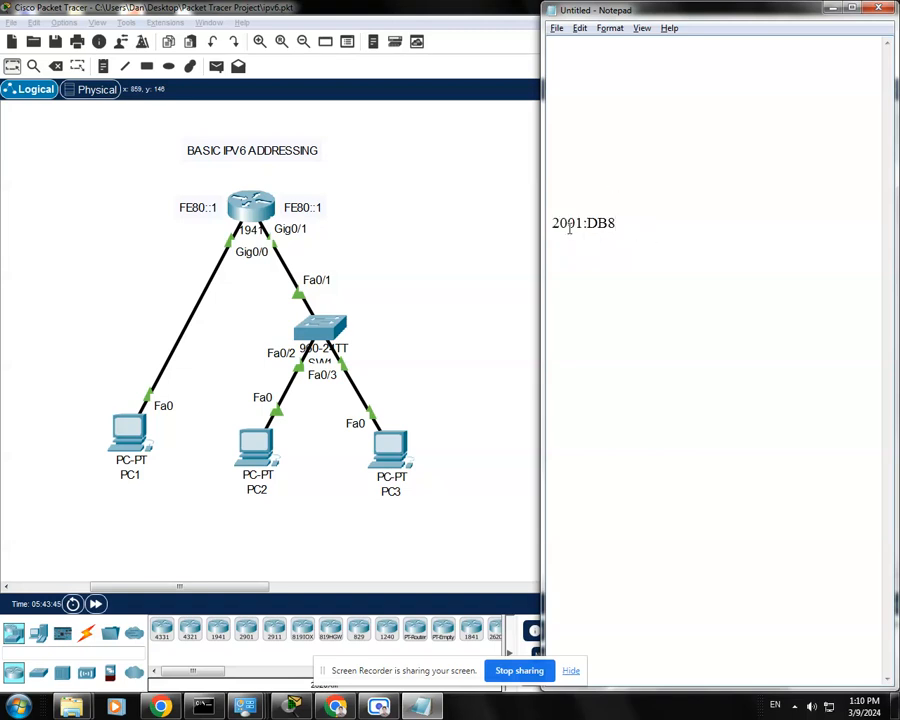
pyautogui.moveTo(553, 222); pyautogui.dragTo(636, 221)
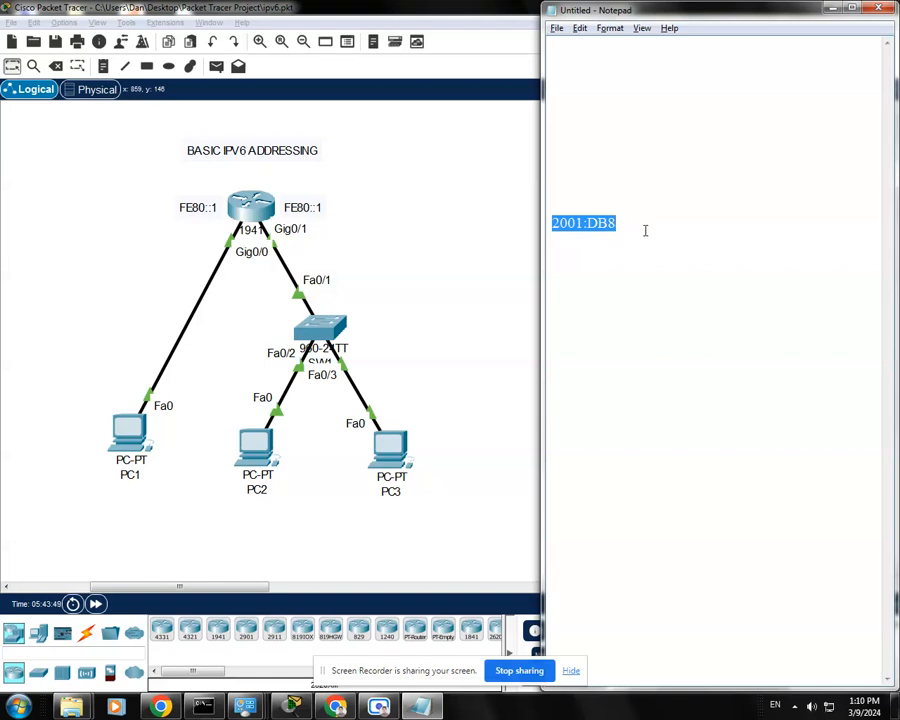
pyautogui.click(631, 226)
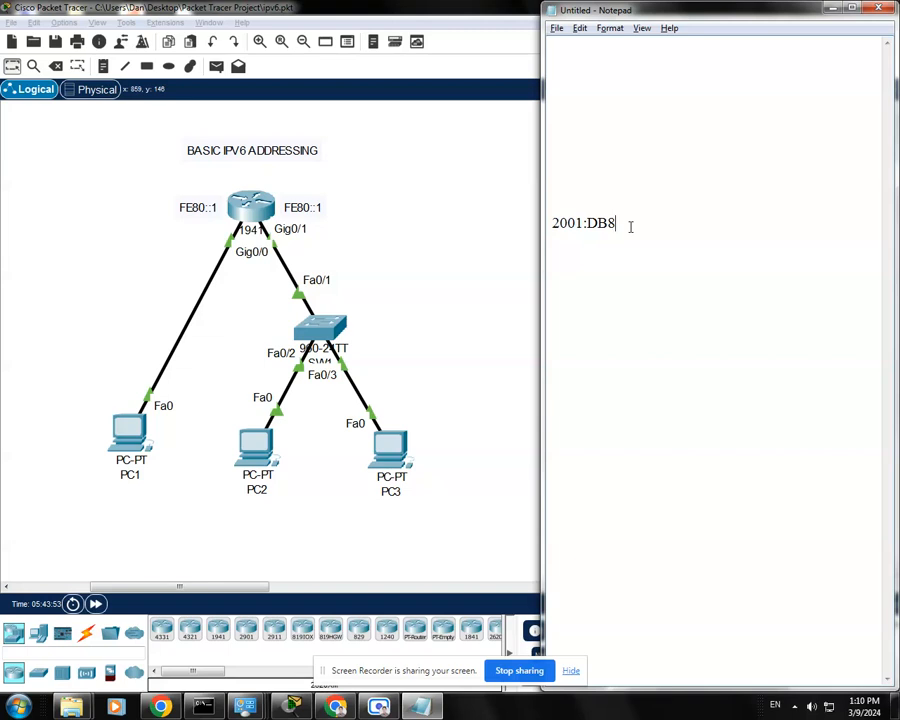
pyautogui.write(':')
pyautogui.write('bef')
pyautogui.press('BackSpace')
pyautogui.press('BackSpace')
pyautogui.press('BackSpace')
pyautogui.write('DEFF')
pyautogui.press('BackSpace')
pyautogui.press('BackSpace')
pyautogui.press('BackSpace')
pyautogui.press('BackSpace')
# Step: Enter AAAA as the third block of the IPv6 address
pyautogui.write('AAAA')
pyautogui.click(618, 252)
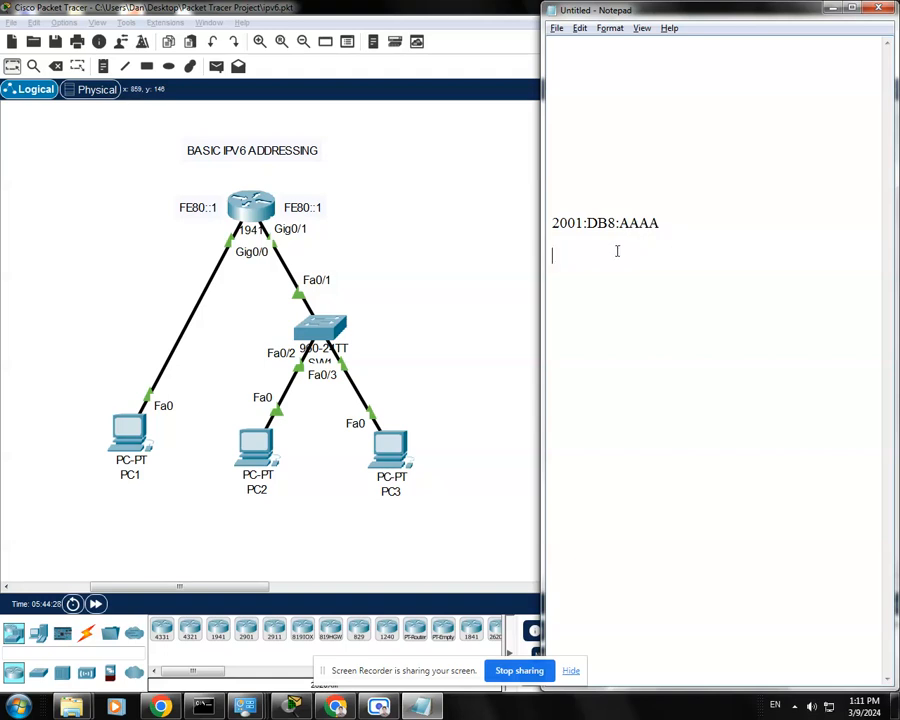
pyautogui.click(661, 223)
pyautogui.doubleClick(661, 223)
pyautogui.click(584, 252)
pyautogui.moveTo(660, 223); pyautogui.dragTo(552, 223)
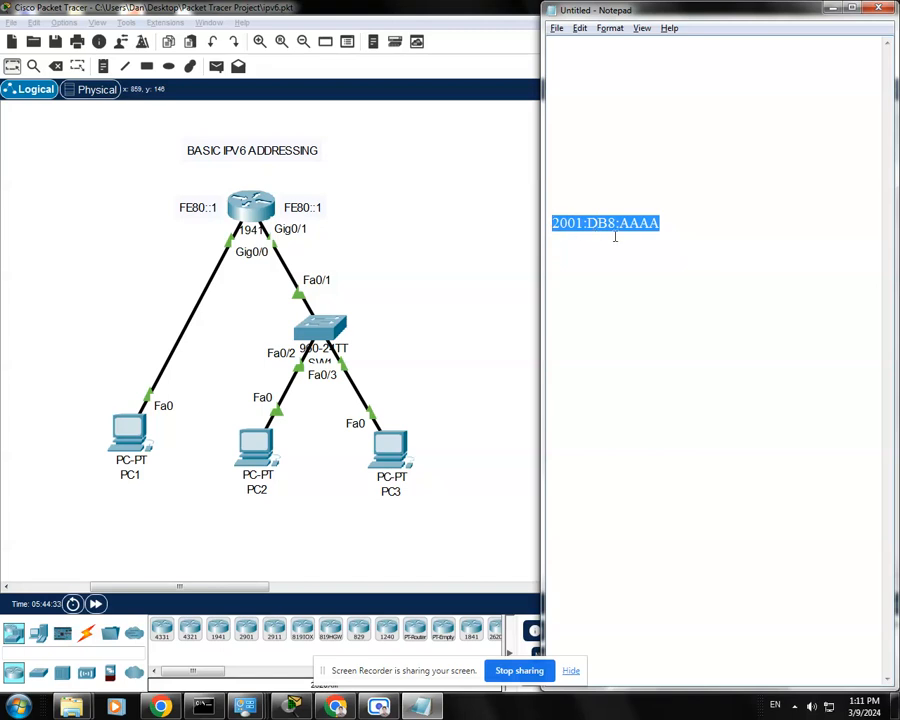
pyautogui.click(659, 223)
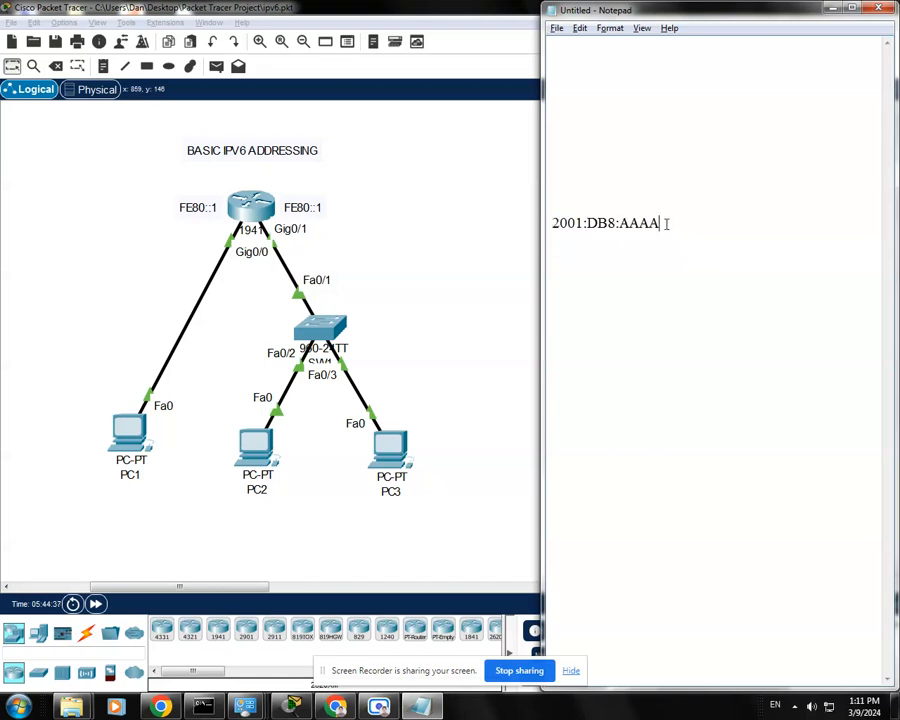
# Step: Complete the address with :A::1 and add blank lines below it
pyautogui.write(':')
pyautogui.write('A::1')
pyautogui.press('Return')
pyautogui.press('Return')
# Step: Examine the double colon and the whole compressed address 2001:DB8:AAAA:A::1
pyautogui.moveTo(690, 225); pyautogui.dragTo(682, 225)
pyautogui.click(679, 255)
pyautogui.moveTo(693, 225); pyautogui.dragTo(552, 223)
pyautogui.click(689, 239)
pyautogui.click(594, 252)
pyautogui.moveTo(693, 223); pyautogui.dragTo(549, 225)
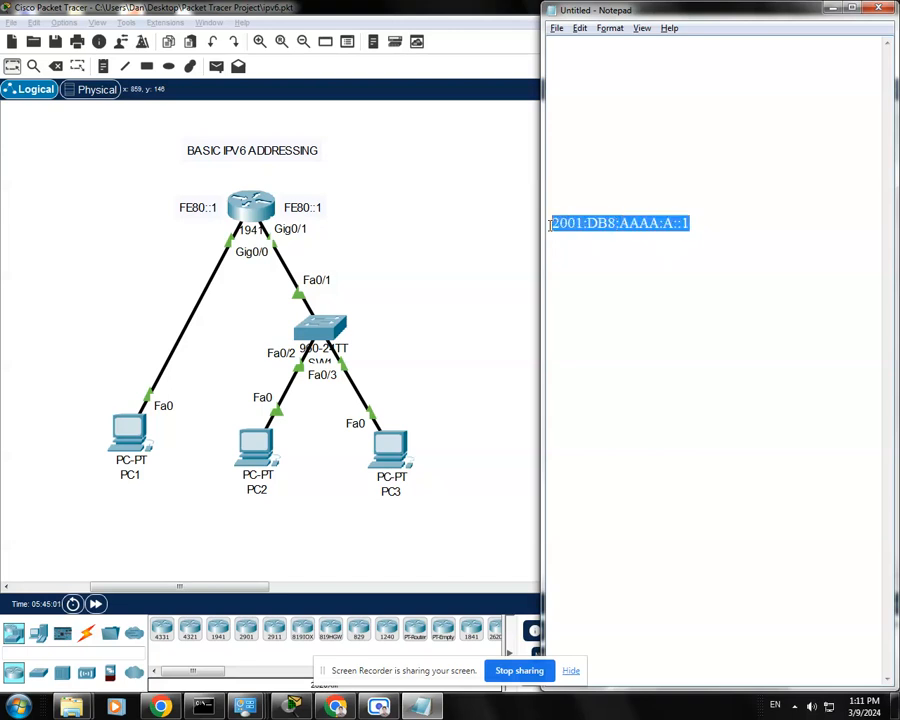
pyautogui.click(650, 254)
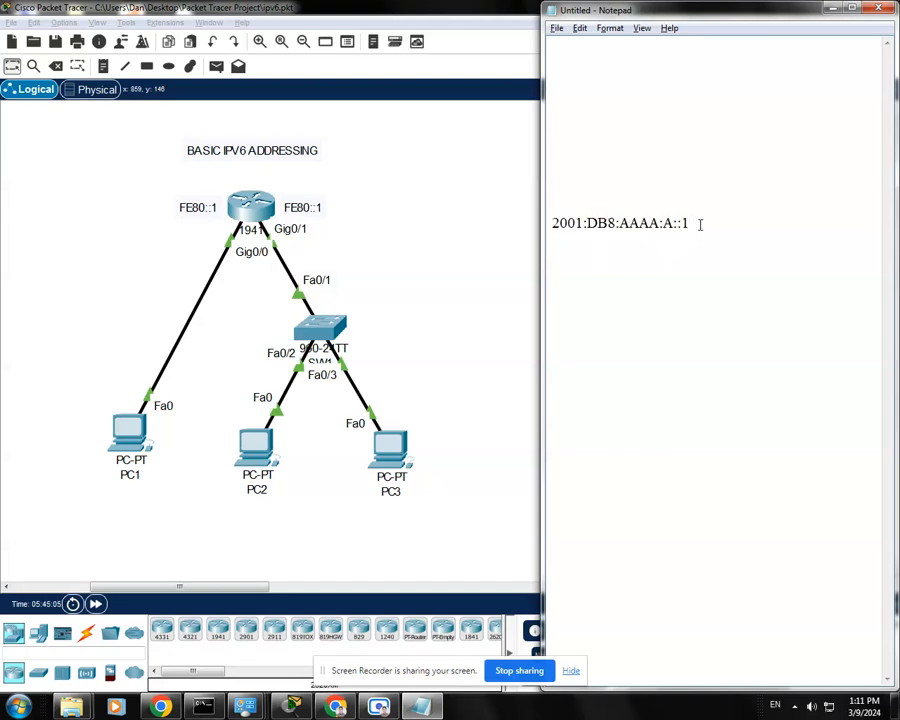
pyautogui.moveTo(700, 224); pyautogui.dragTo(549, 224)
pyautogui.click(640, 258)
pyautogui.moveTo(689, 224); pyautogui.dragTo(548, 222)
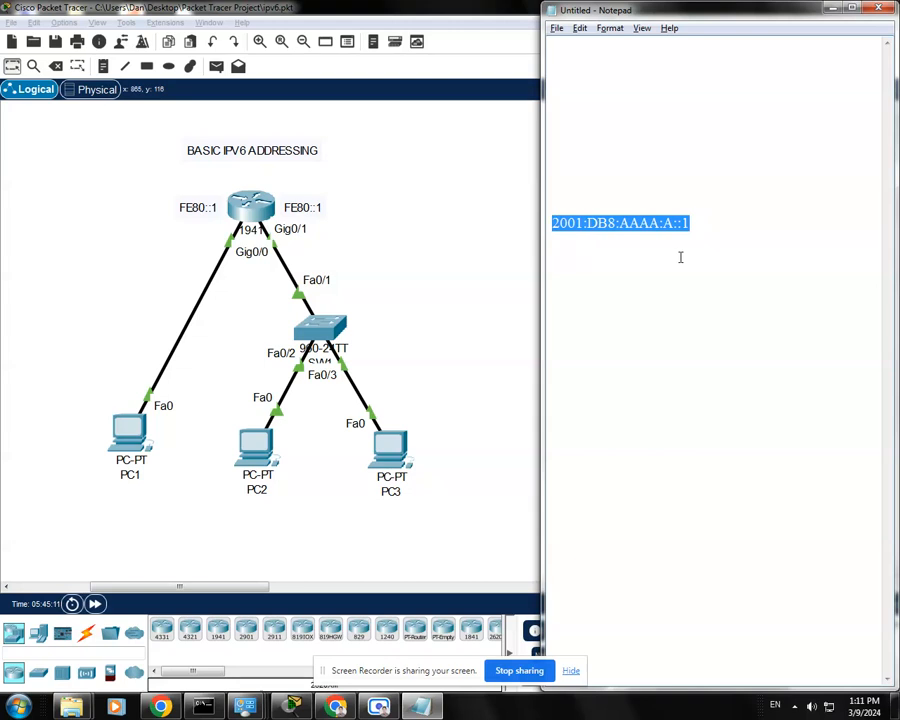
pyautogui.click(704, 227)
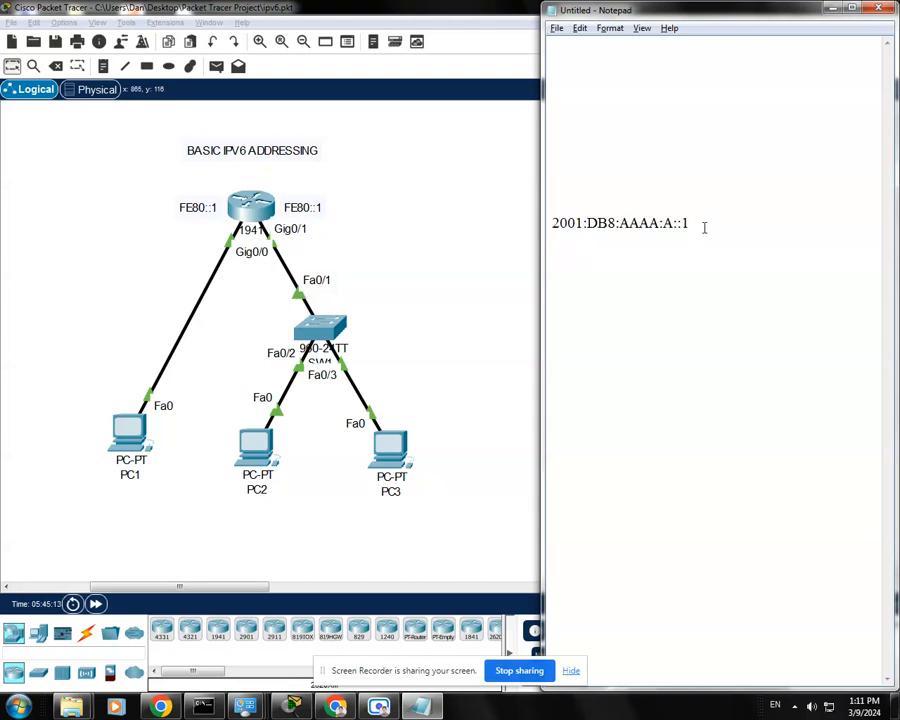
# Step: Duplicate the address 2001:DB8:AAAA:A::1 two lines below the original and add blank lines after the copy
pyautogui.moveTo(704, 227); pyautogui.dragTo(550, 222)
pyautogui.hotkey('ctrl', 'c')
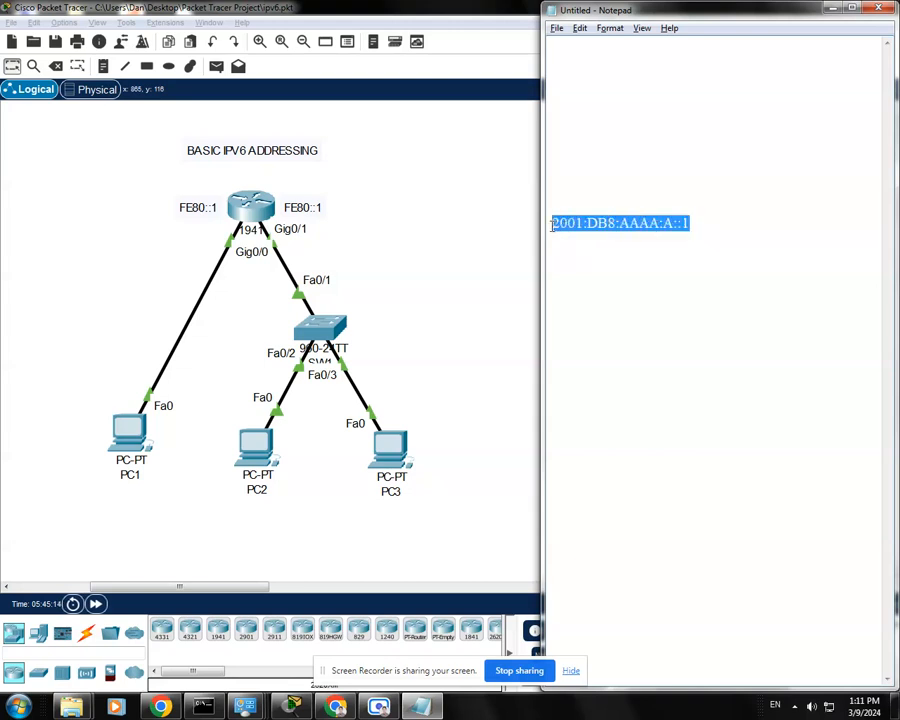
pyautogui.click(701, 227)
pyautogui.press('Return')
pyautogui.press('Return')
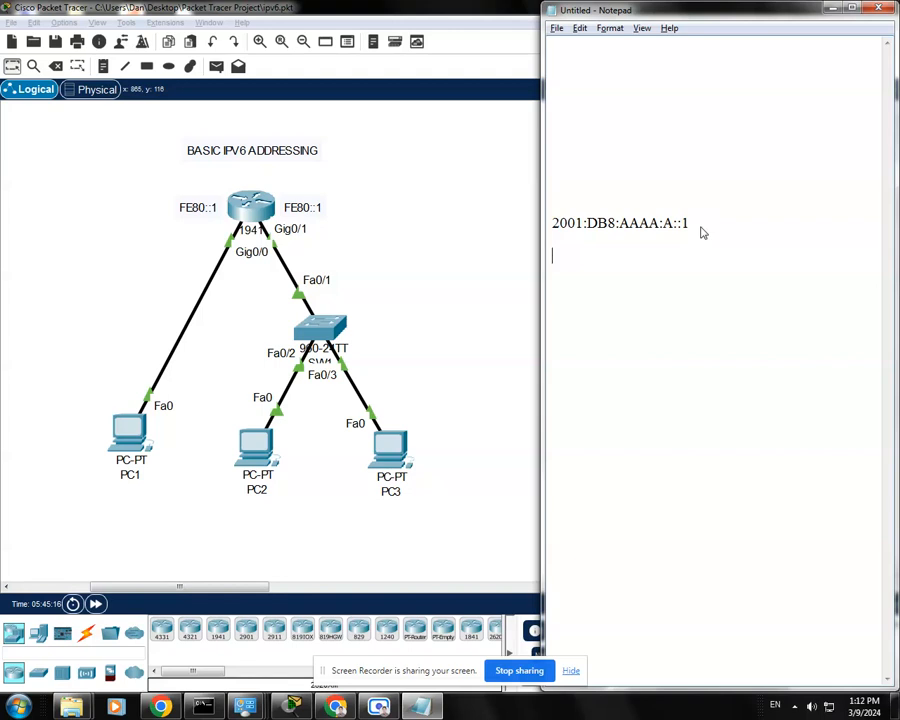
pyautogui.hotkey('ctrl', 'v')
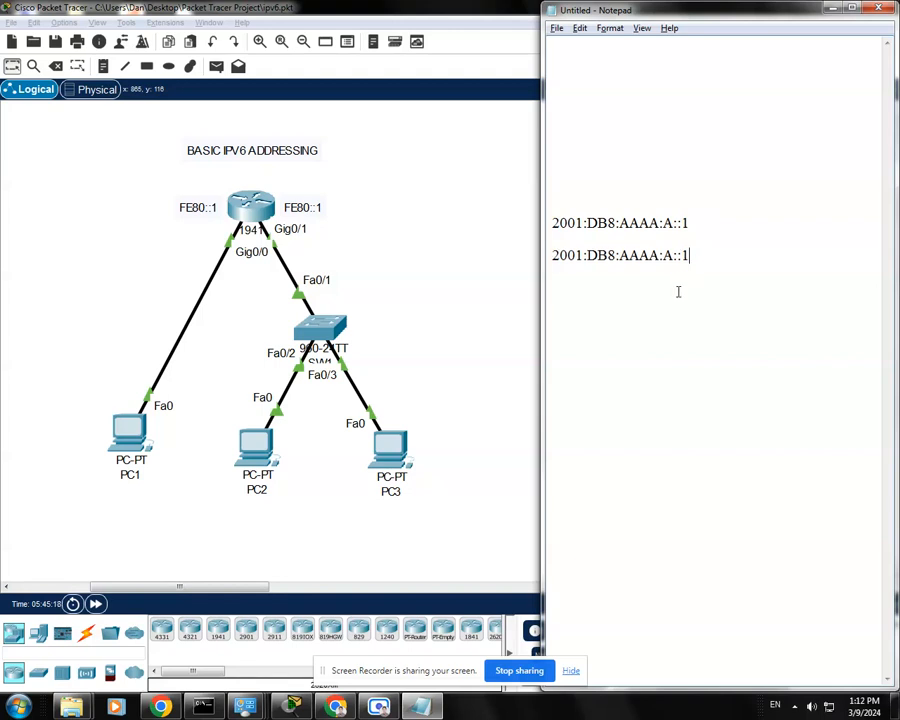
pyautogui.press('Return')
pyautogui.press('Return')
# Step: Expand the copied address to its full form, 2001:0DB8:AAAA:000A:0000:0000:0000:0001
pyautogui.click(588, 257)
pyautogui.write('0')
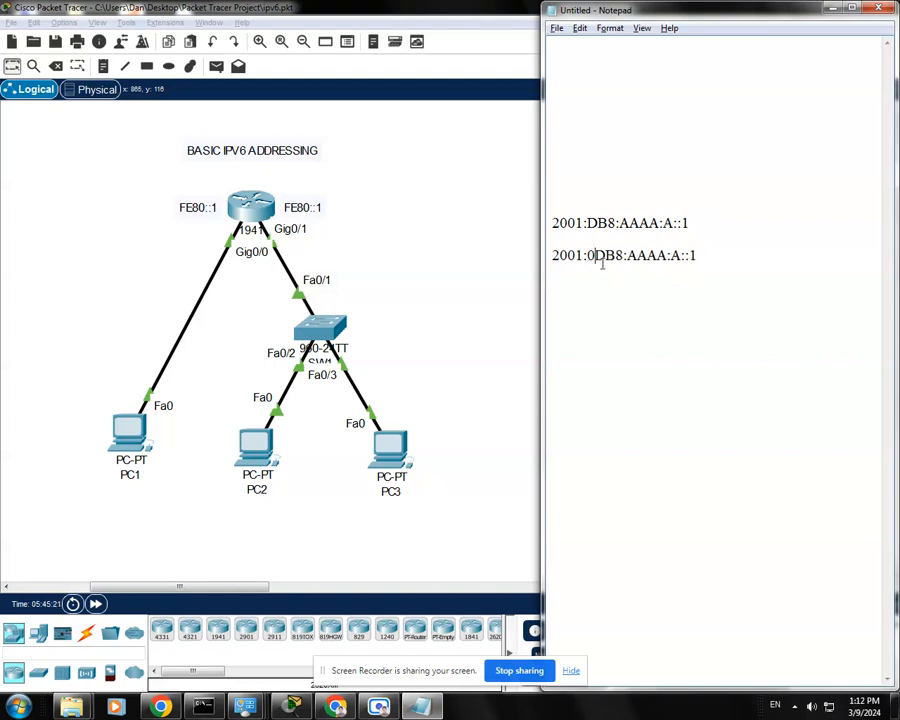
pyautogui.click(673, 256)
pyautogui.write('000')
pyautogui.moveTo(714, 255); pyautogui.dragTo(705, 255)
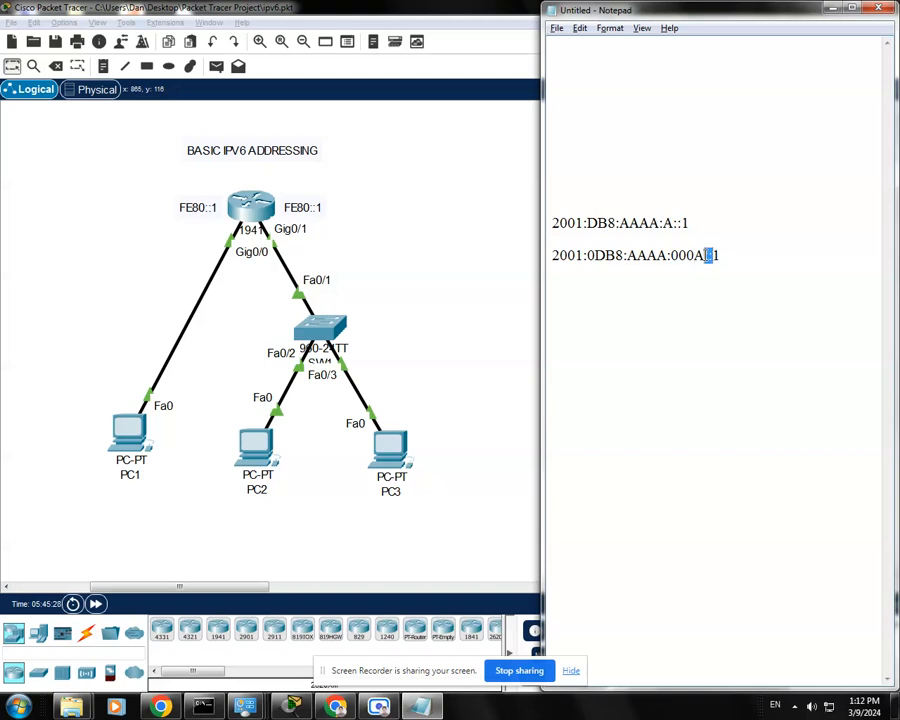
pyautogui.write(':0000:0000')
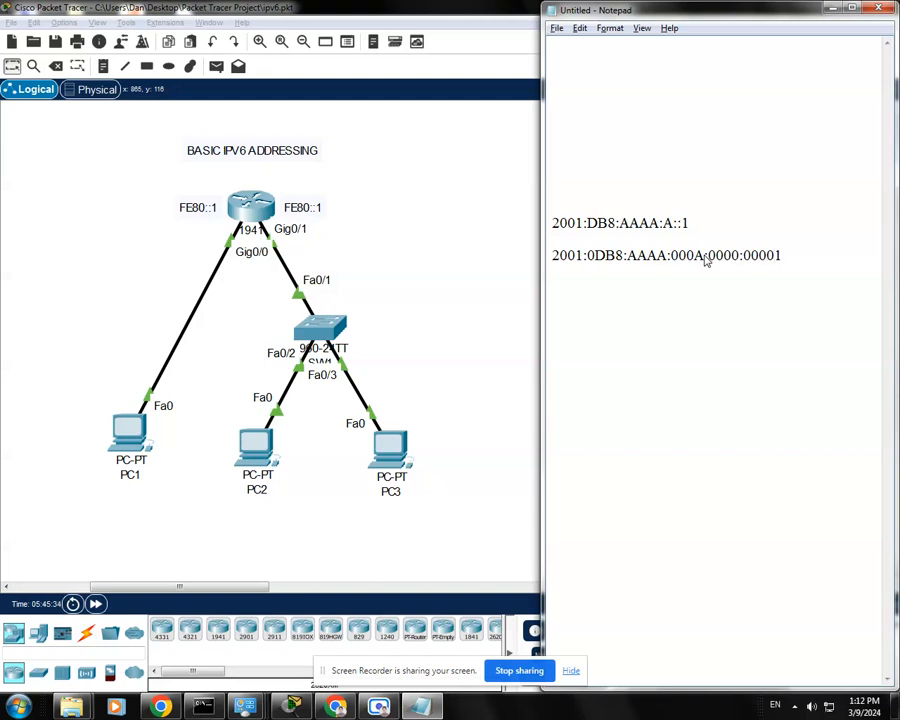
pyautogui.write(':0000:000')
pyautogui.click(706, 309)
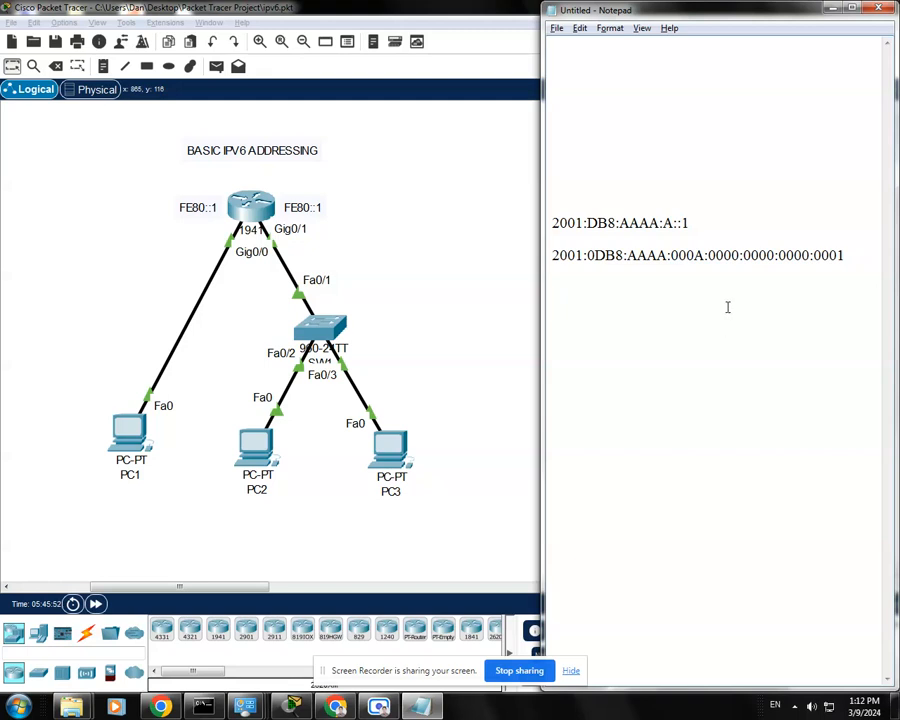
# Step: Compare the compressed address with its expanded form, checking the omitted leading zeros and the zero blocks behind the double colon
pyautogui.moveTo(552, 255); pyautogui.dragTo(843, 255)
pyautogui.click(558, 273)
pyautogui.moveTo(588, 222); pyautogui.dragTo(610, 223)
pyautogui.click(600, 236)
pyautogui.click(667, 225)
pyautogui.moveTo(670, 255); pyautogui.dragTo(695, 259)
pyautogui.click(713, 272)
pyautogui.moveTo(684, 223); pyautogui.dragTo(673, 223)
pyautogui.moveTo(707, 255); pyautogui.dragTo(828, 257)
pyautogui.click(747, 283)
pyautogui.moveTo(707, 255); pyautogui.dragTo(840, 256)
pyautogui.click(747, 298)
pyautogui.moveTo(682, 225); pyautogui.dragTo(673, 225)
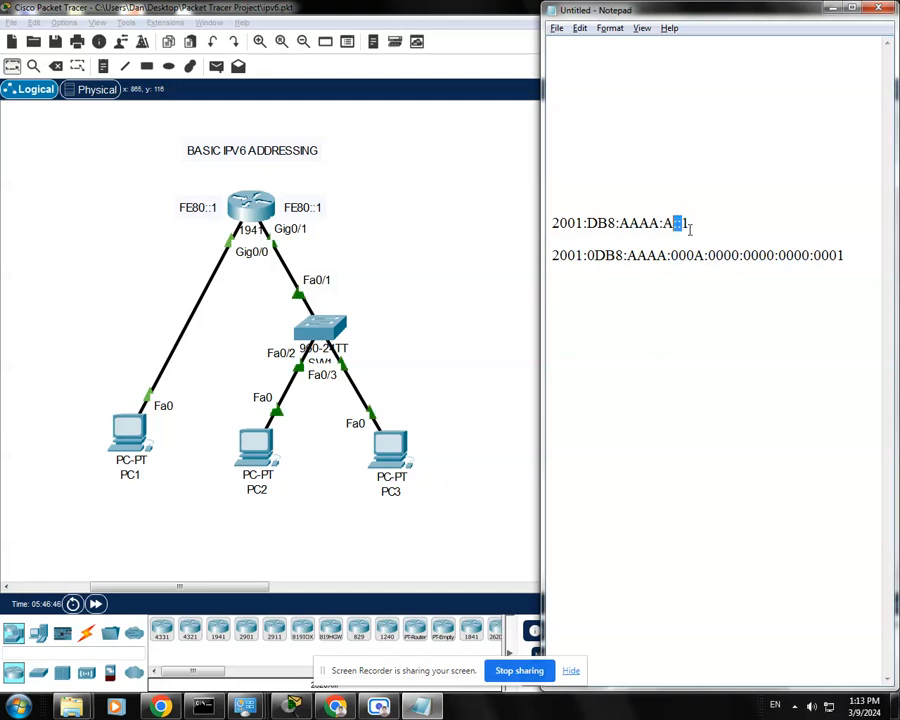
pyautogui.click(698, 224)
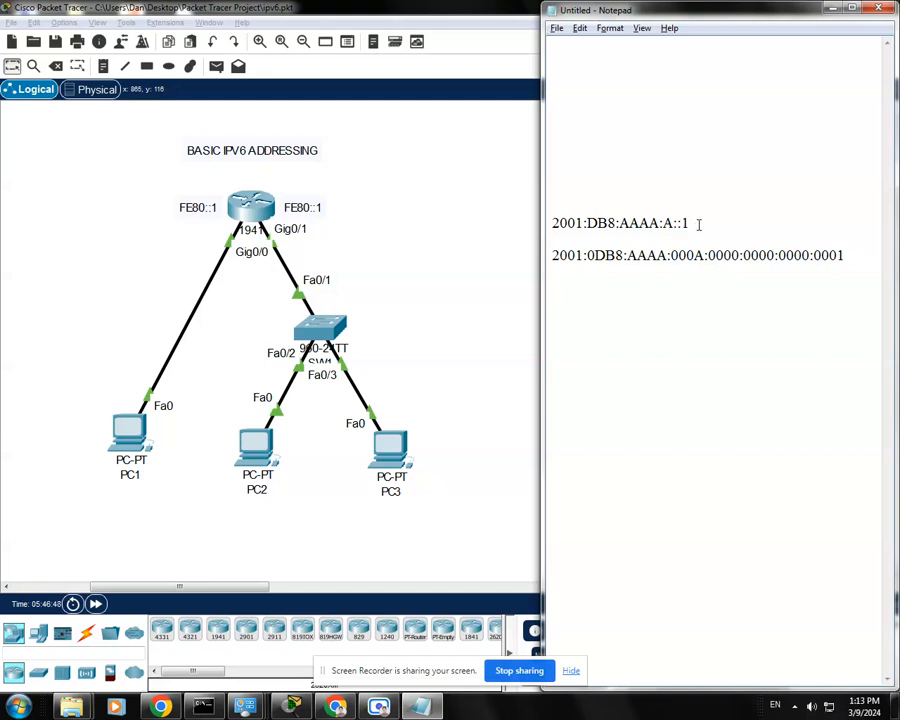
# Step: Append the prefix length /64 to the expanded address
pyautogui.click(820, 280)
pyautogui.click(853, 257)
pyautogui.click(594, 273)
pyautogui.moveTo(550, 255); pyautogui.dragTo(846, 255)
pyautogui.click(797, 295)
pyautogui.click(855, 258)
pyautogui.write('/64')
# Step: Examine the expanded address's first four blocks, its last four blocks and the /64 prefix length
pyautogui.moveTo(552, 255); pyautogui.dragTo(855, 252)
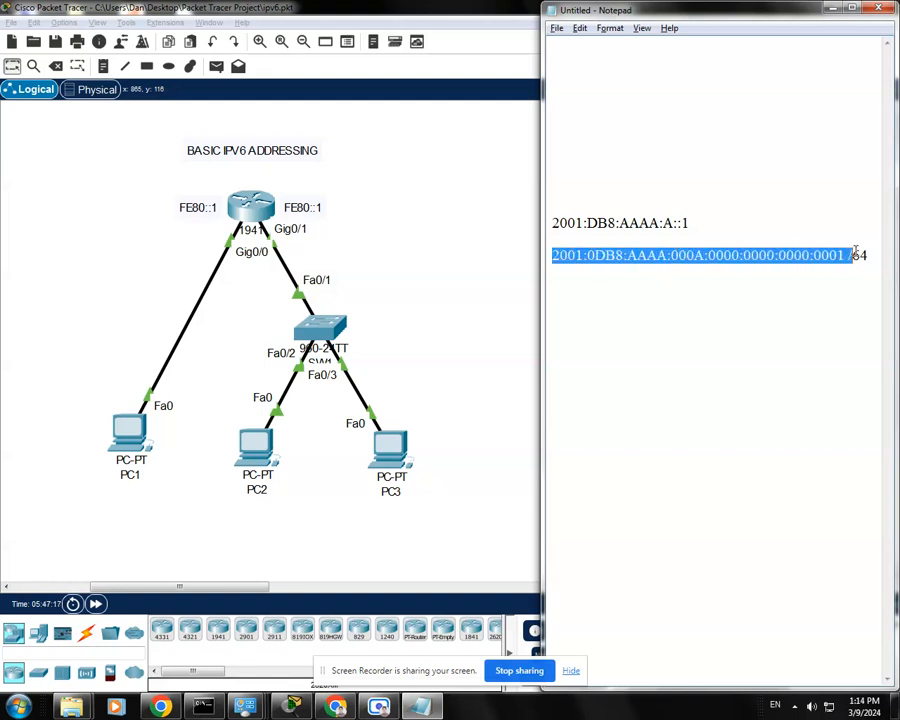
pyautogui.click(786, 308)
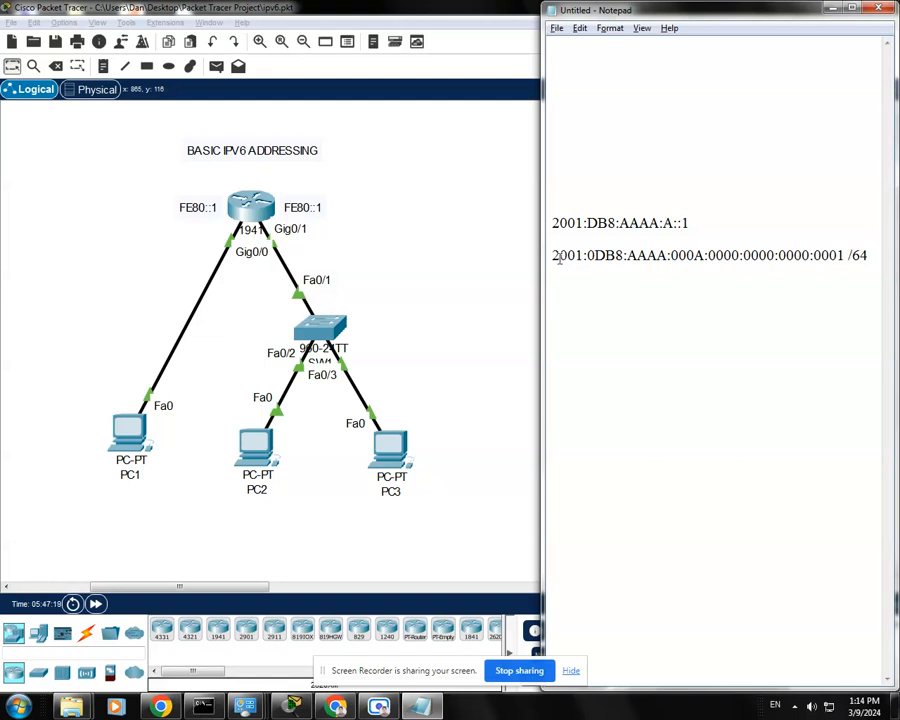
pyautogui.moveTo(554, 255); pyautogui.dragTo(846, 255)
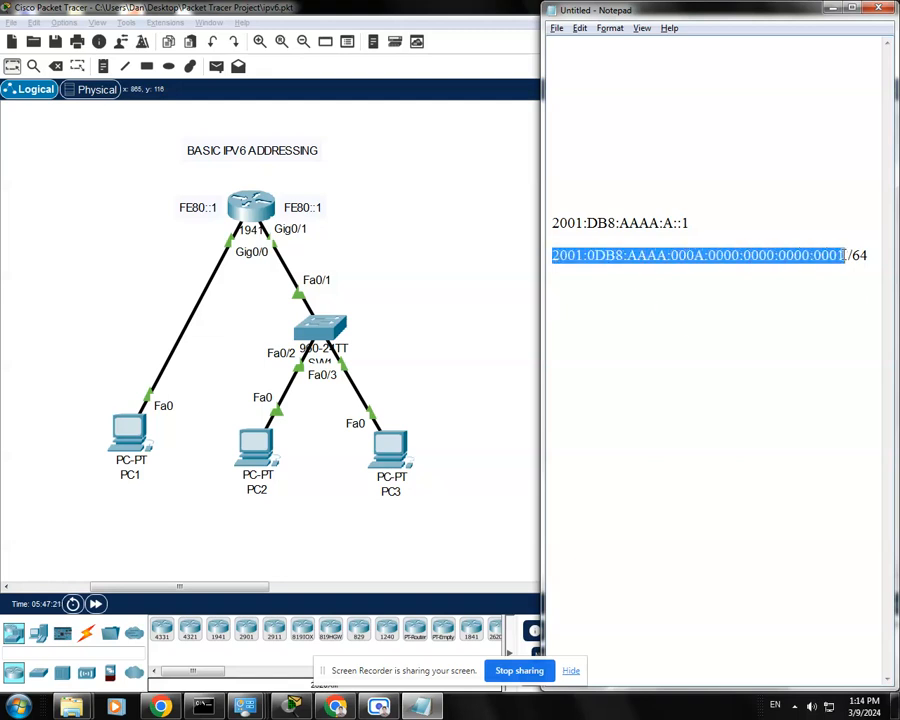
pyautogui.click(653, 299)
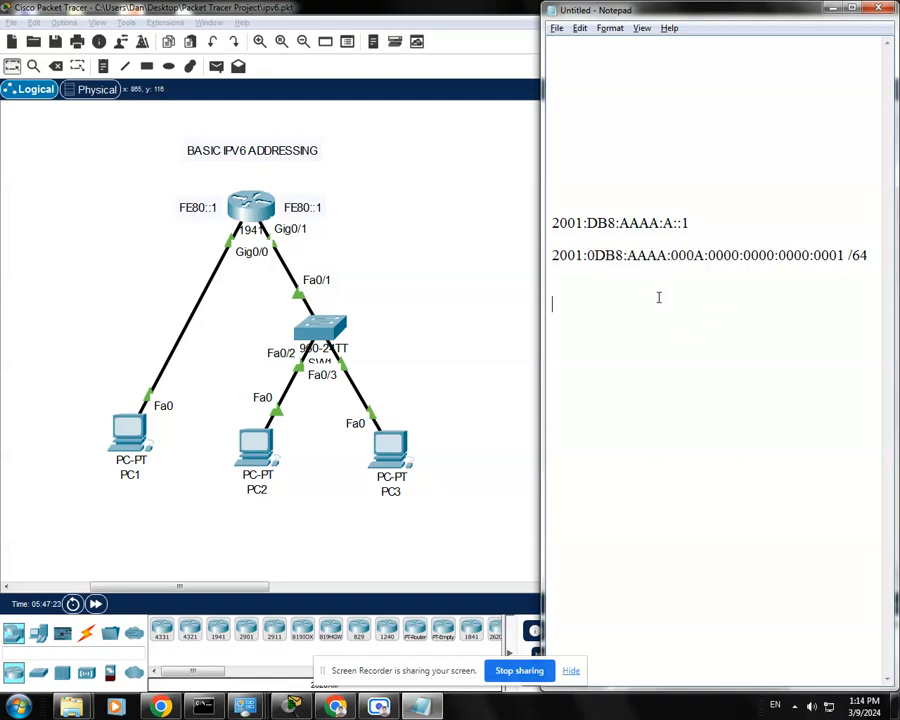
pyautogui.moveTo(705, 255); pyautogui.dragTo(550, 256)
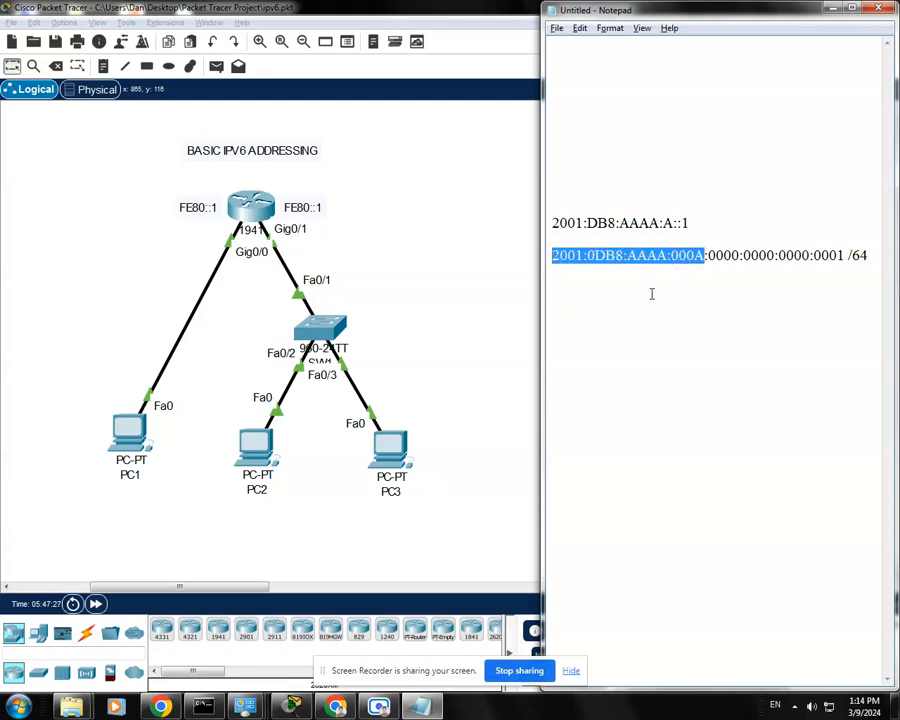
pyautogui.click(691, 267)
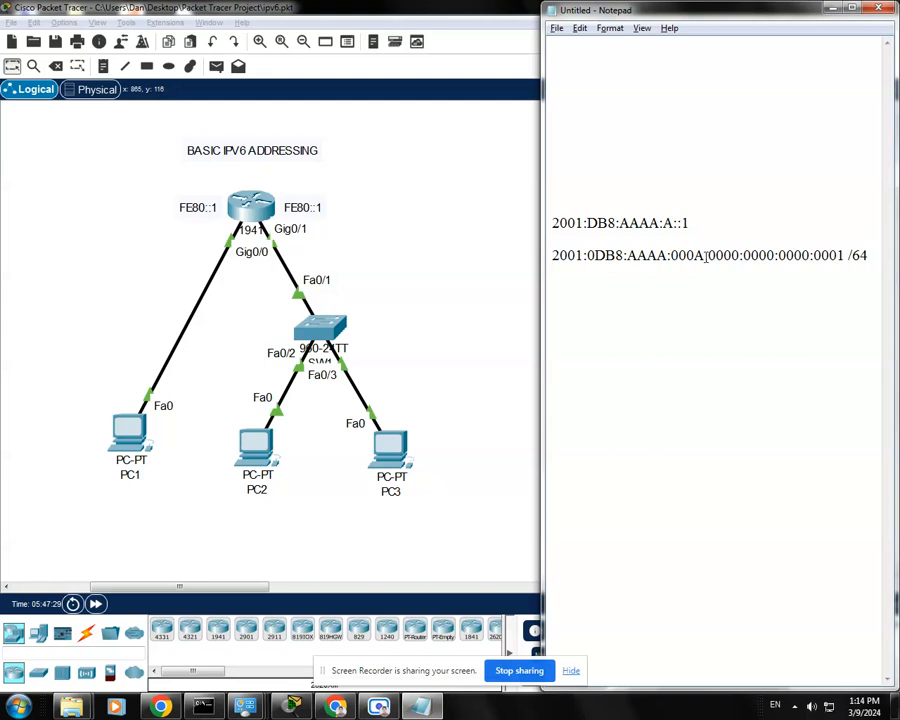
pyautogui.moveTo(704, 255); pyautogui.dragTo(553, 256)
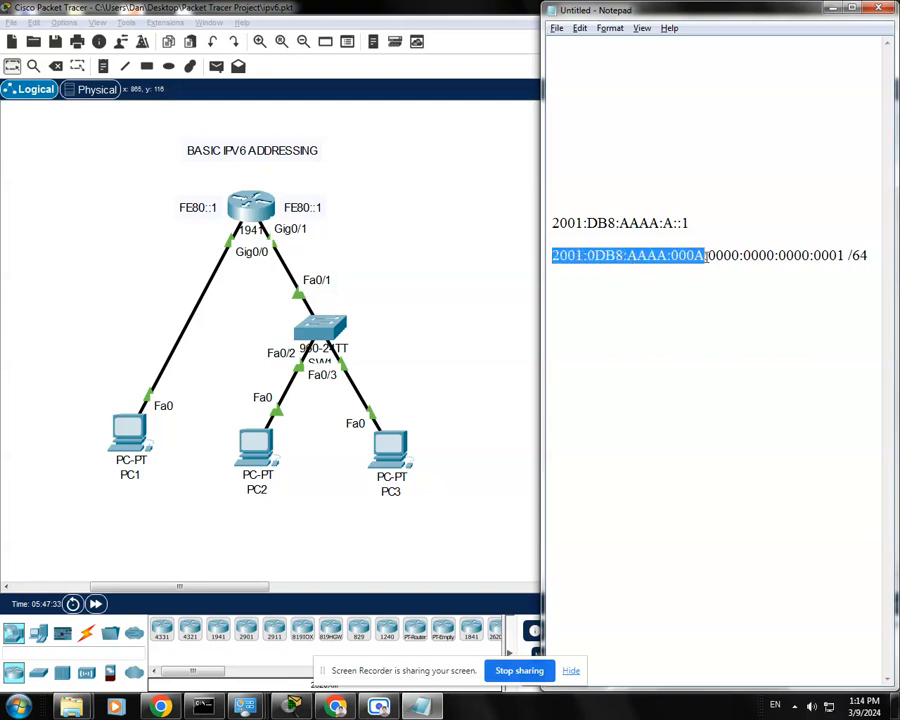
pyautogui.moveTo(708, 255); pyautogui.dragTo(846, 252)
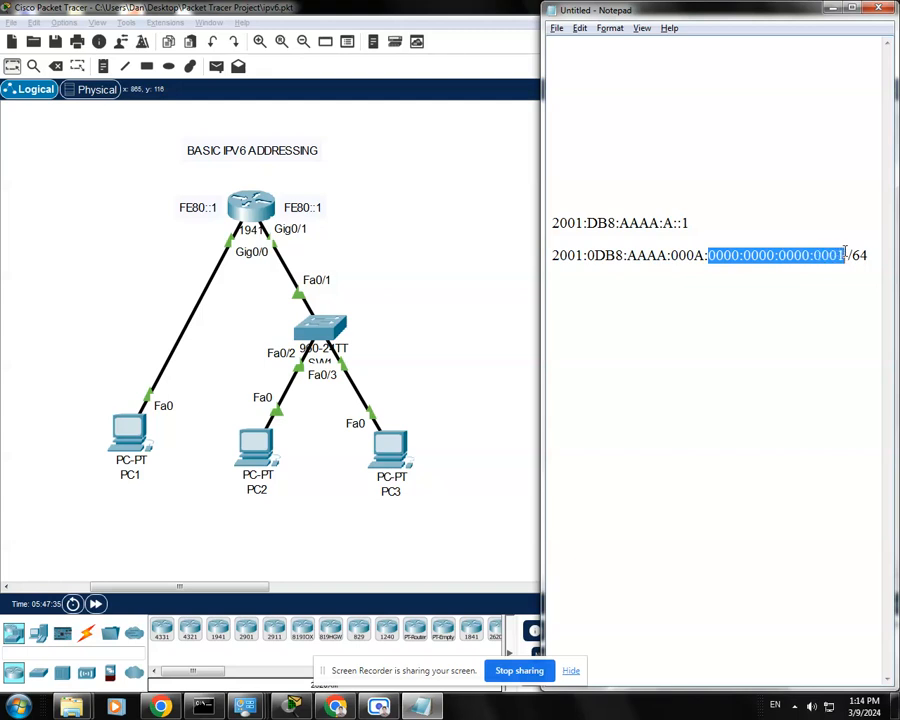
pyautogui.click(801, 309)
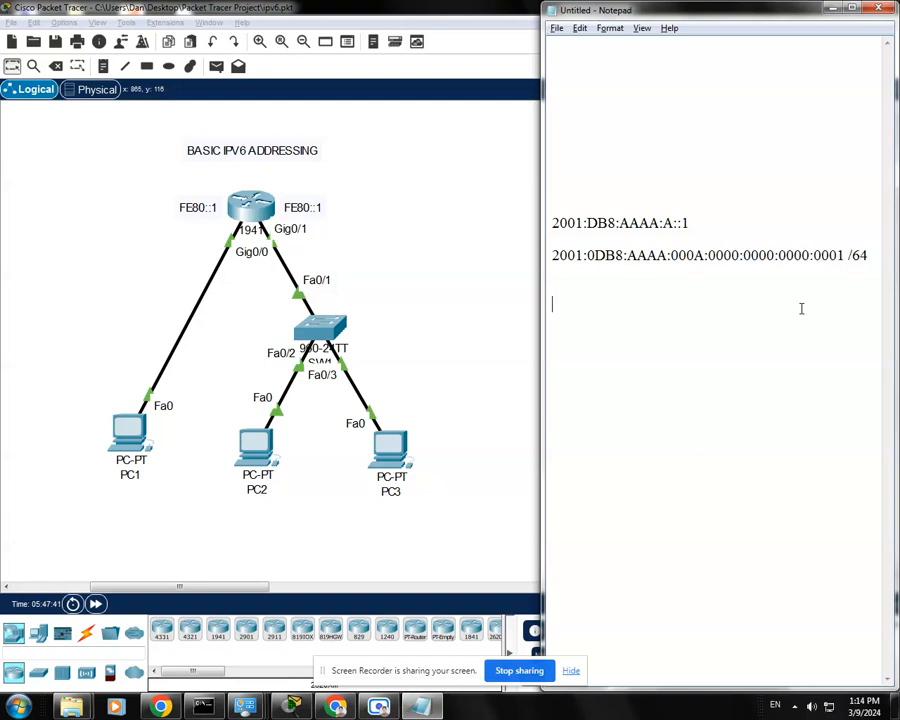
pyautogui.moveTo(849, 256); pyautogui.dragTo(868, 256)
pyautogui.click(770, 316)
pyautogui.moveTo(705, 256); pyautogui.dragTo(551, 256)
pyautogui.click(616, 299)
# Step: Copy the compressed address 2001:DB8:AAAA:A::1 onto a new line below the expanded address
pyautogui.click(877, 258)
pyautogui.press('Return')
pyautogui.press('Return')
pyautogui.click(621, 336)
pyautogui.moveTo(697, 223); pyautogui.dragTo(553, 228)
pyautogui.hotkey('ctrl', 'c')
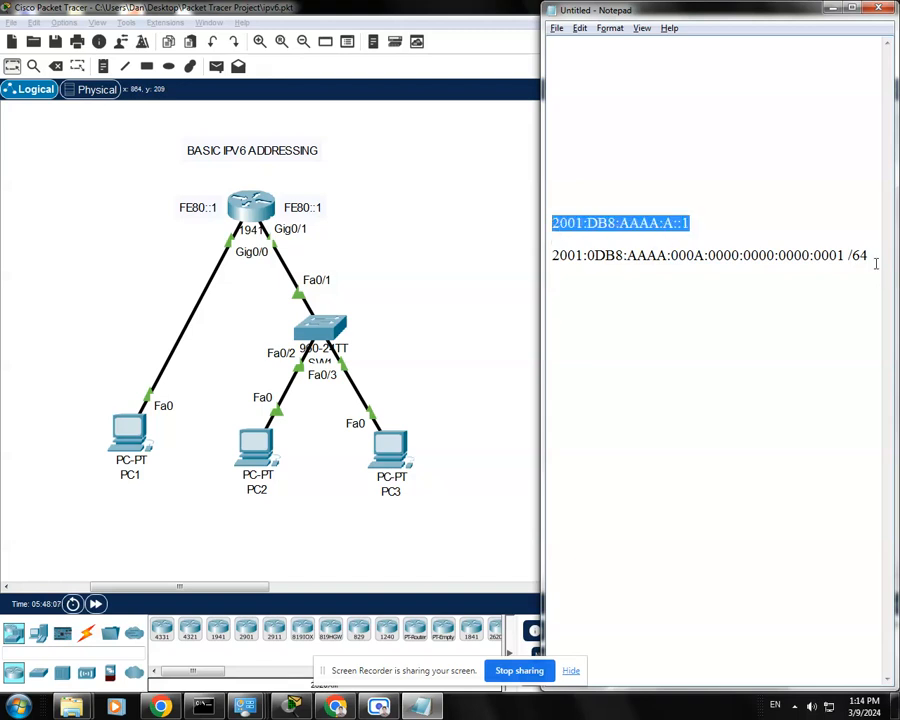
pyautogui.click(872, 260)
pyautogui.press('Return')
pyautogui.press('Return')
pyautogui.press('Return')
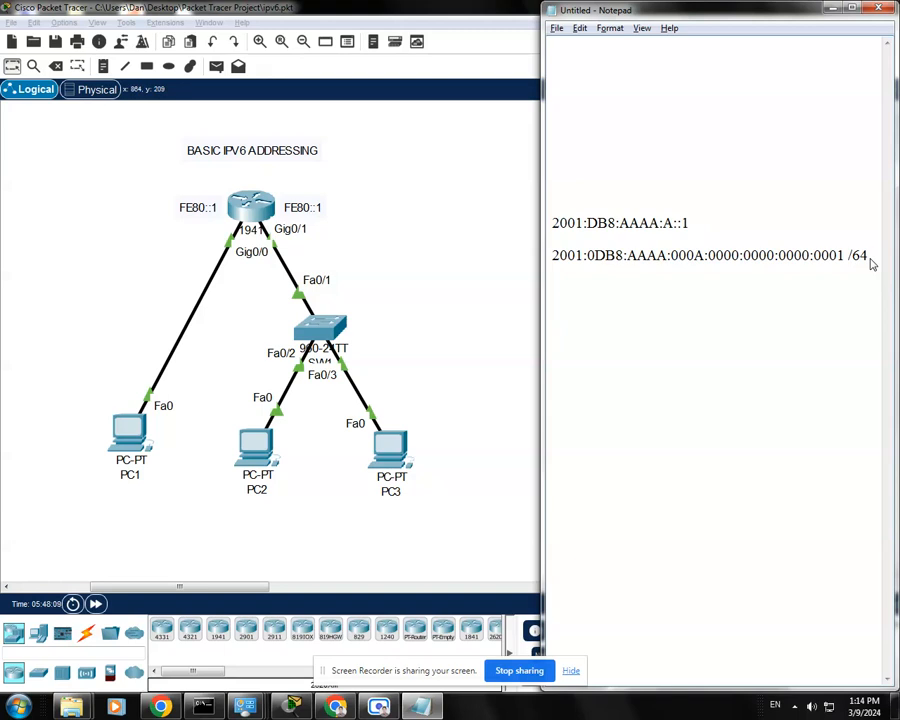
pyautogui.hotkey('ctrl', 'v')
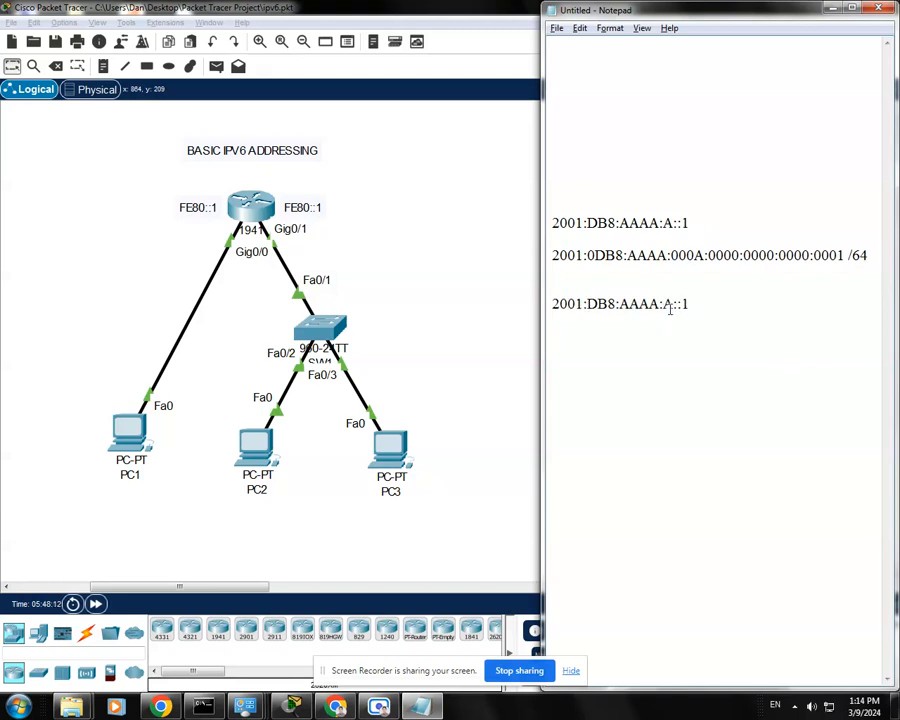
# Step: Change the copied address to 2001:DB8:AAAA:B::1 and compare it with the first compressed address
pyautogui.press('Left')
pyautogui.press('Left')
pyautogui.press('Left')
pyautogui.press('BackSpace')
pyautogui.write('B')
pyautogui.click(700, 320)
pyautogui.moveTo(690, 223); pyautogui.dragTo(552, 223)
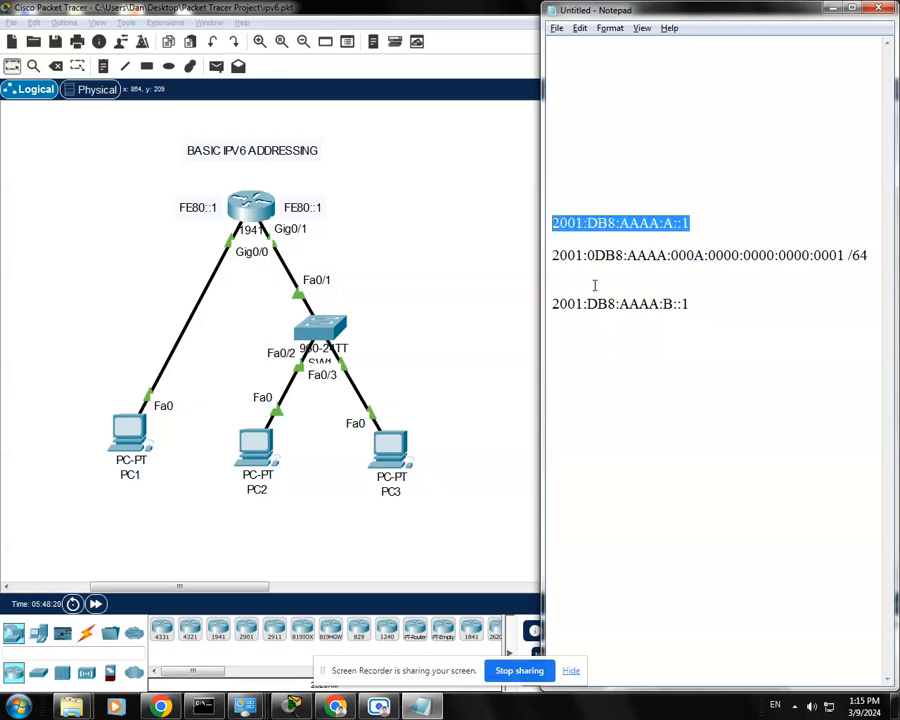
pyautogui.click(662, 322)
pyautogui.moveTo(689, 304); pyautogui.dragTo(552, 302)
pyautogui.click(609, 331)
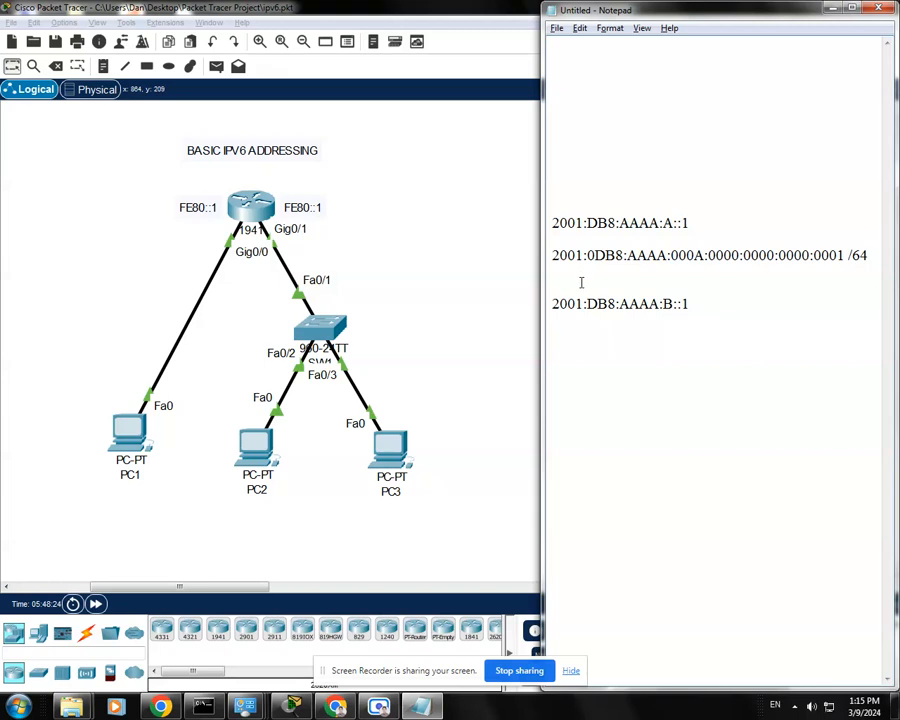
# Step: Delete the expanded /64 address and the surplus blank lines between the two compressed addresses
pyautogui.moveTo(868, 255); pyautogui.dragTo(551, 256)
pyautogui.press('Delete')
pyautogui.press('Delete')
pyautogui.press('Delete')
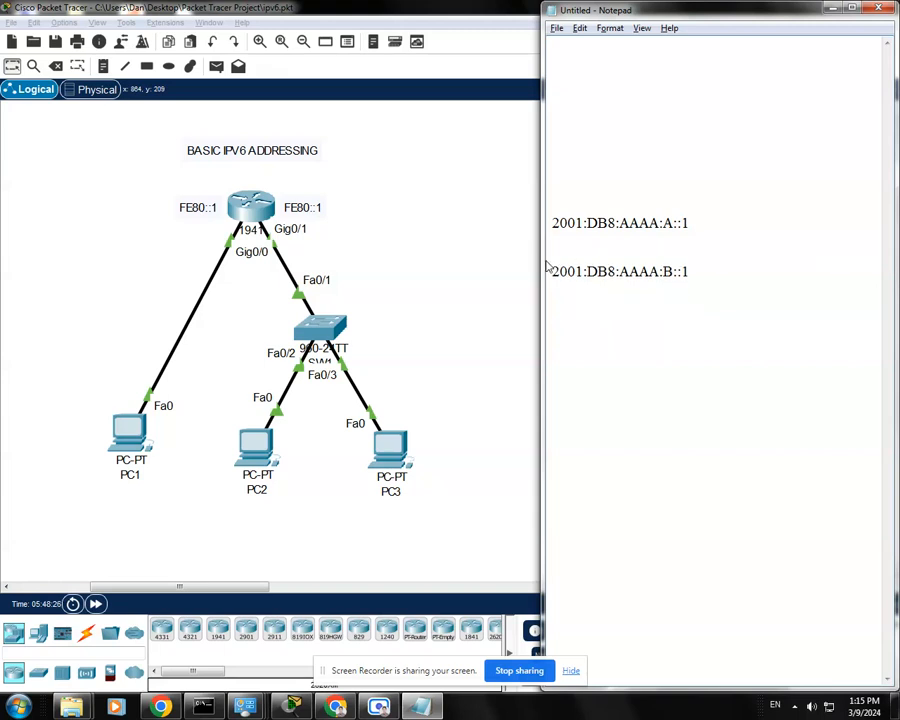
pyautogui.press('BackSpace')
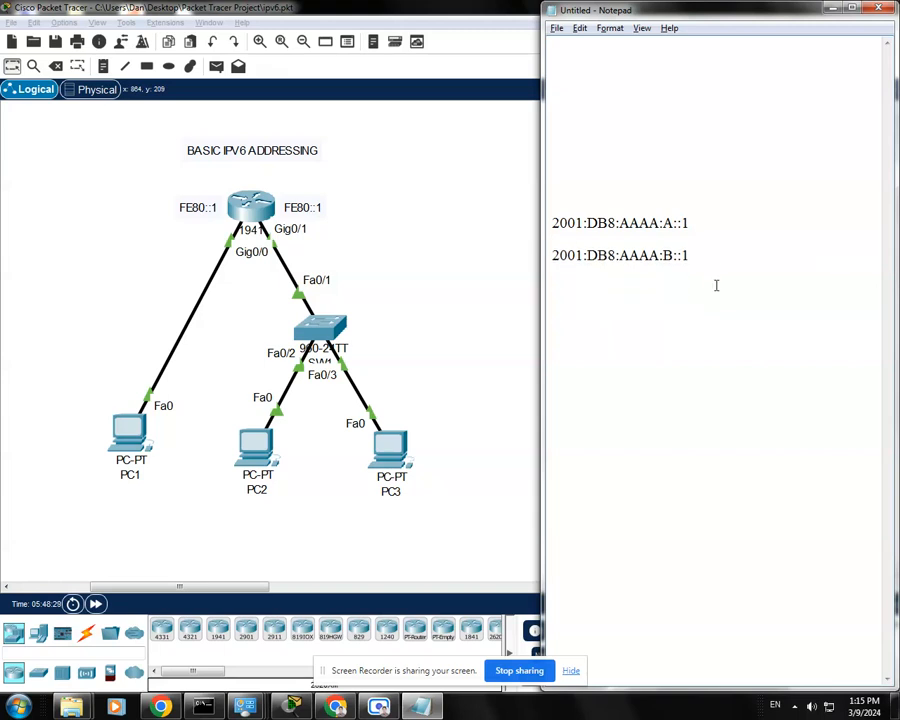
# Step: Copy 2001:DB8:AAAA:A::1 into a note in Packet Tracer and place it beside the router's Gig0/1 label
pyautogui.moveTo(692, 223); pyautogui.dragTo(552, 223)
pyautogui.hotkey('ctrl', 'c')
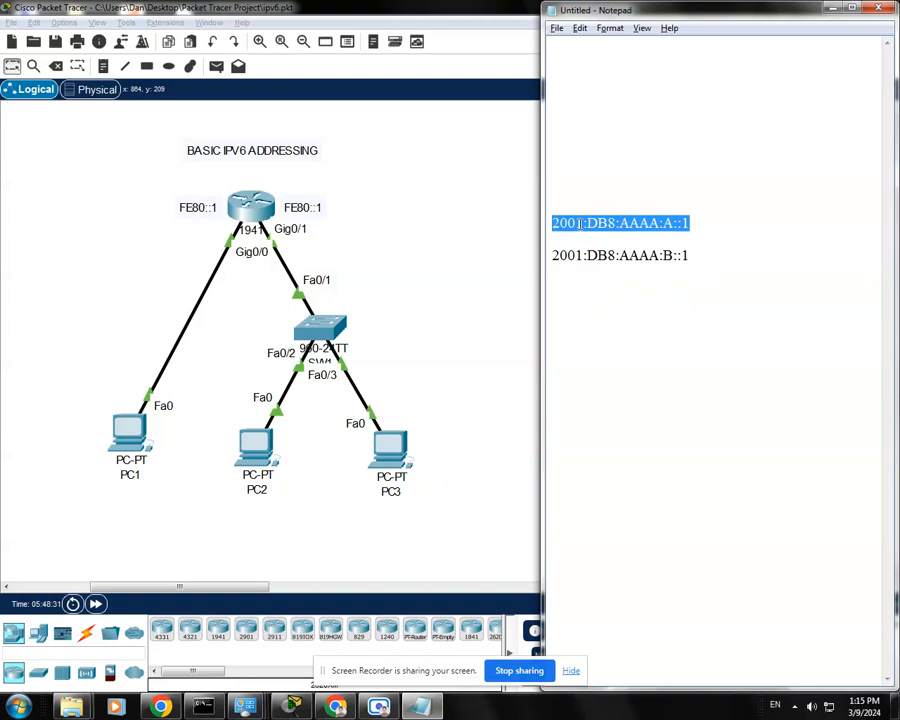
pyautogui.click(181, 124)
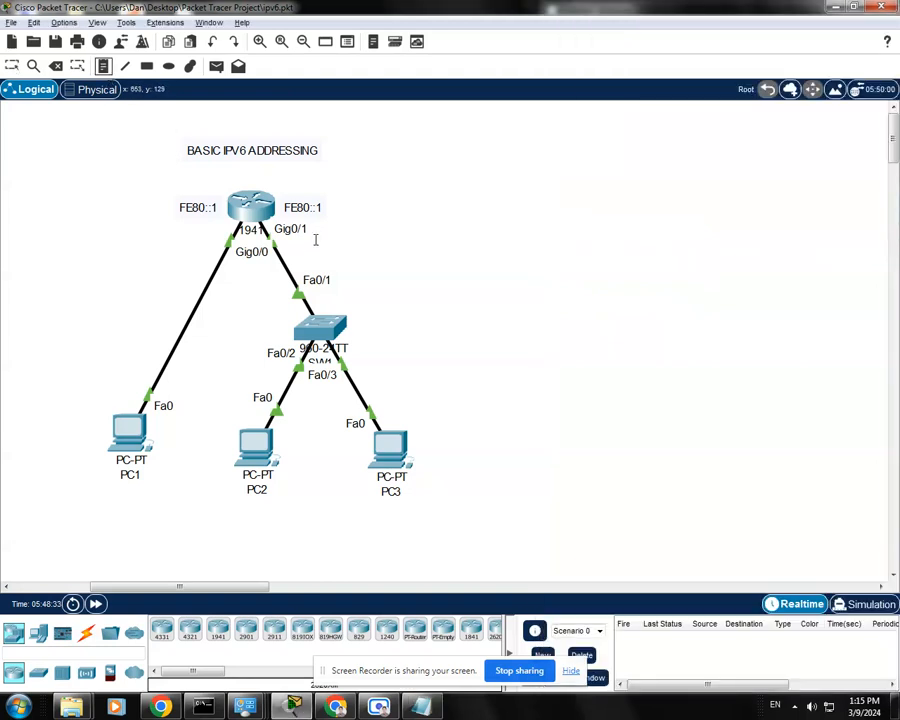
pyautogui.click(318, 229)
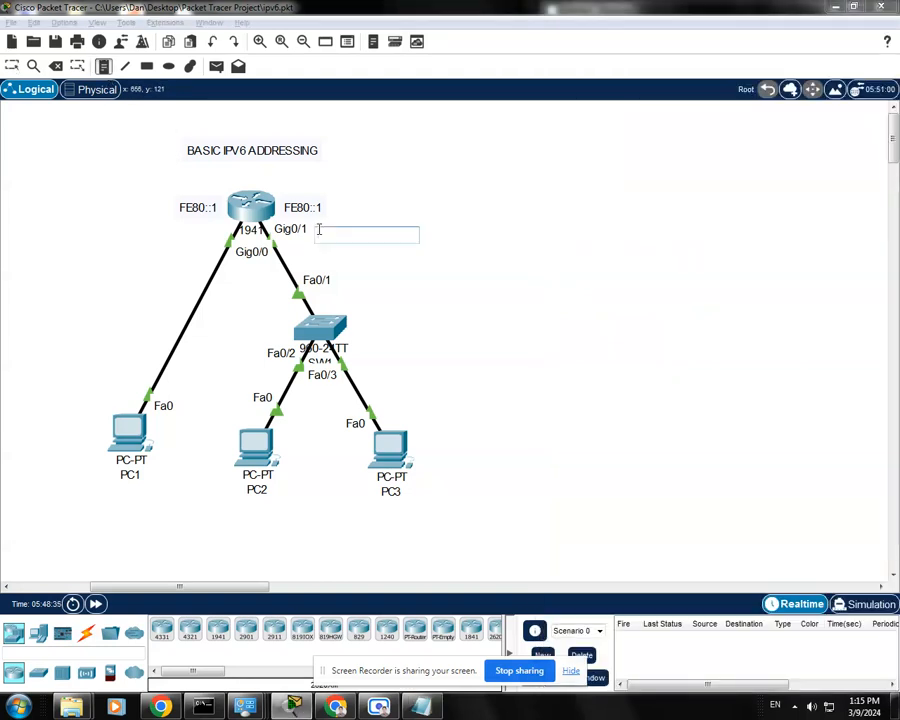
pyautogui.hotkey('ctrl', 'v')
pyautogui.click(420, 281)
pyautogui.press('Escape')
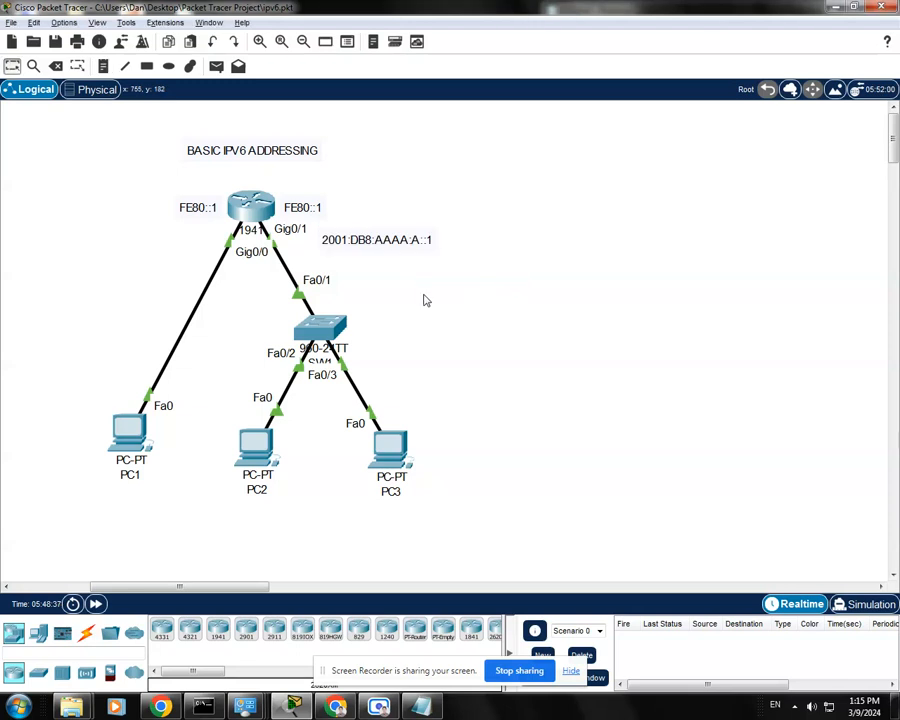
pyautogui.moveTo(380, 240); pyautogui.dragTo(380, 231)
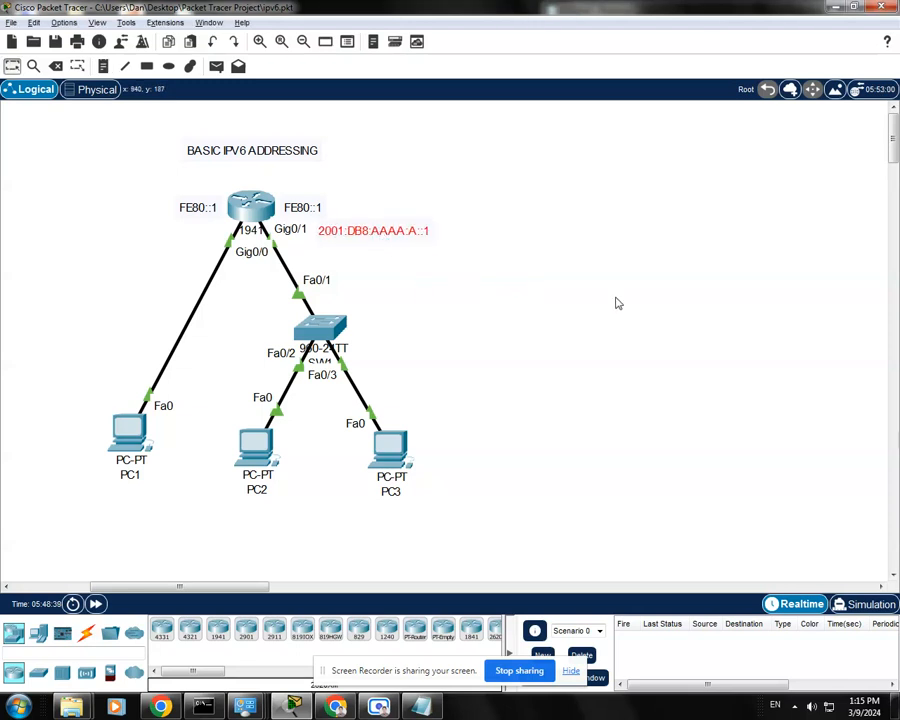
# Step: Copy 2001:DB8:AAAA:B::1 from Notepad into a new Packet Tracer note on the router's Gig0/0 side
pyautogui.hotkey('alt', 'Tab')
pyautogui.click(662, 345)
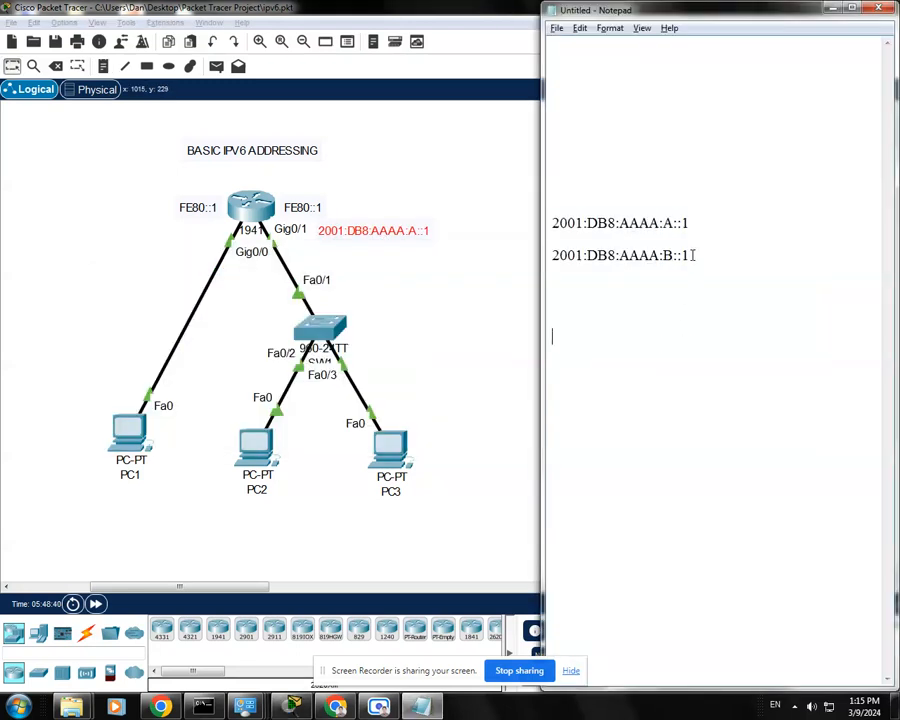
pyautogui.moveTo(699, 254); pyautogui.dragTo(550, 256)
pyautogui.hotkey('ctrl', 'c')
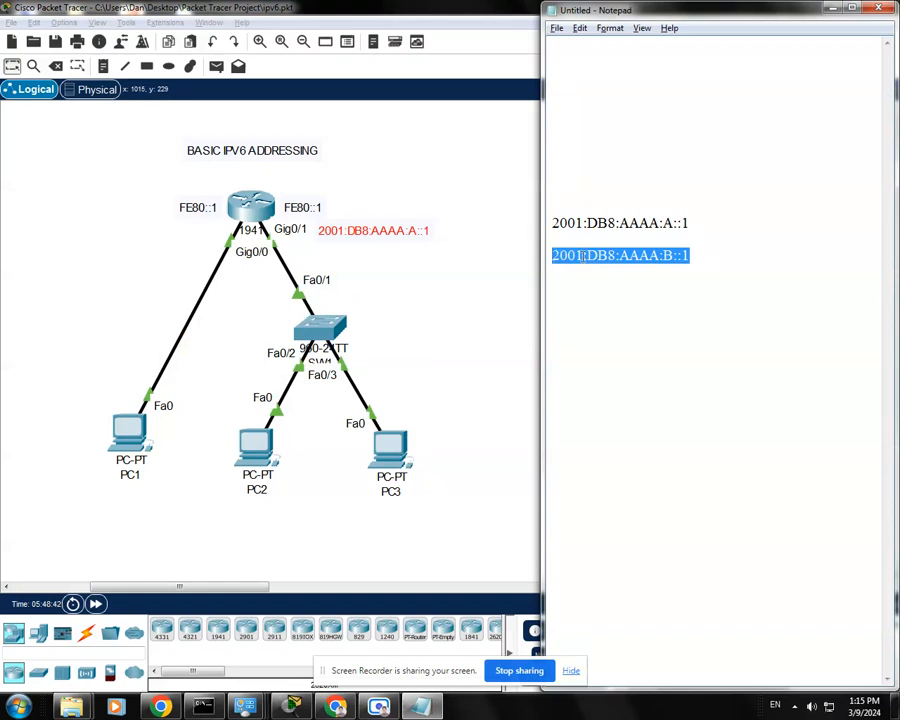
pyautogui.click(492, 343)
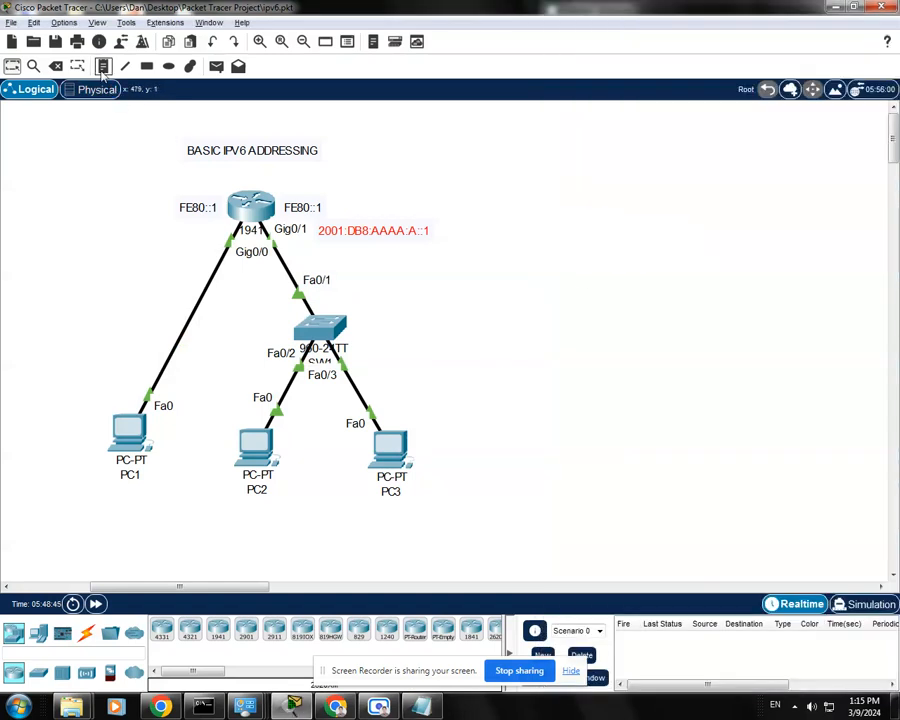
pyautogui.click(120, 232)
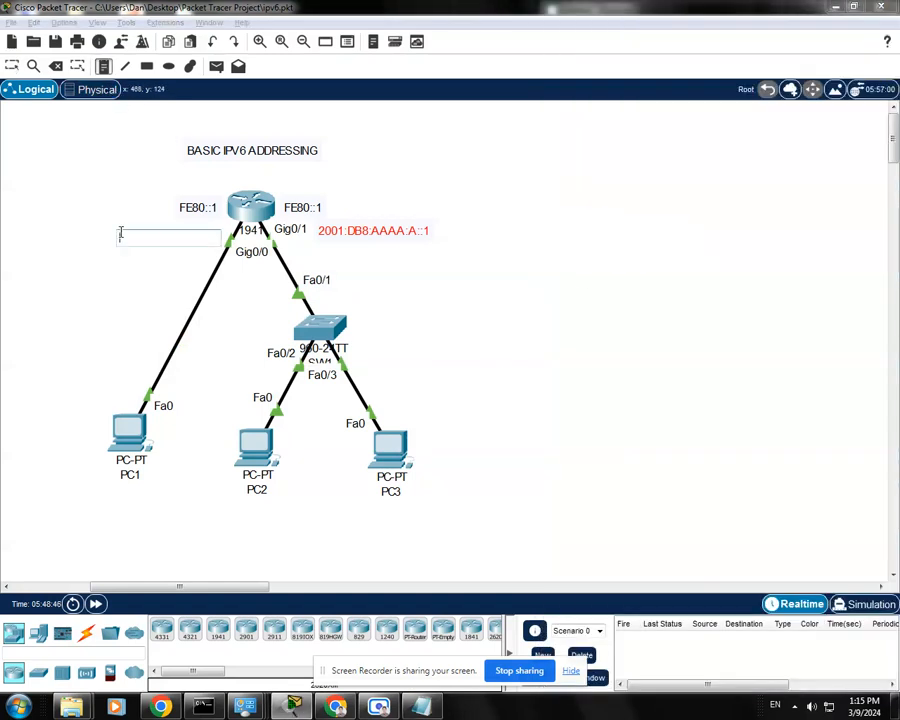
pyautogui.hotkey('ctrl', 'v')
pyautogui.click(160, 280)
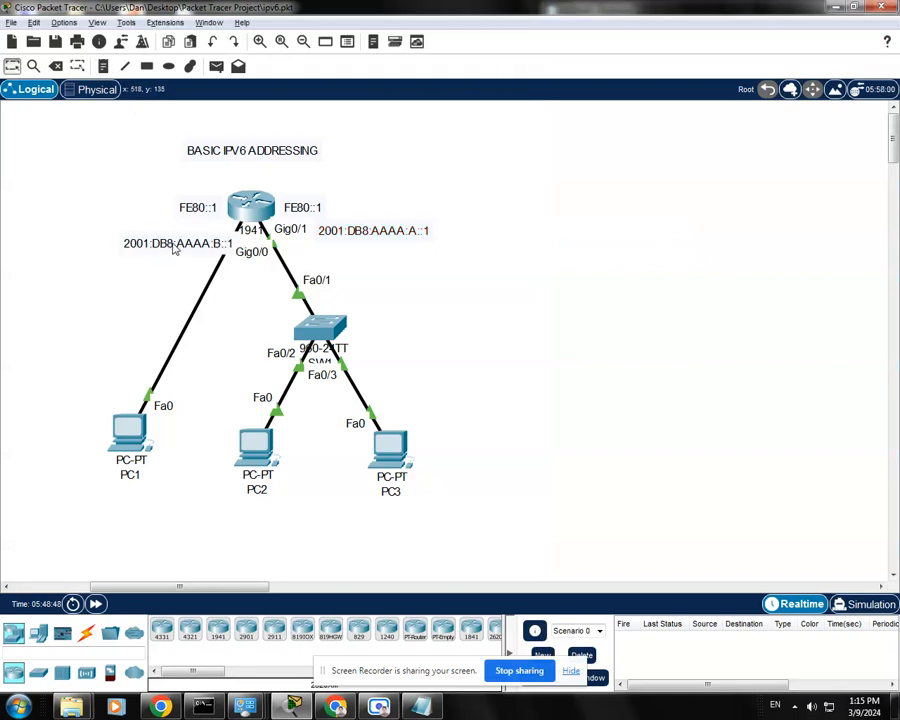
# Step: Move the 2001:DB8:AAAA:B::1 note clear of the PC1 link, just below the FE80::1 label on the Gig0/0 side
pyautogui.click(160, 243)
pyautogui.moveTo(160, 243); pyautogui.dragTo(152, 239)
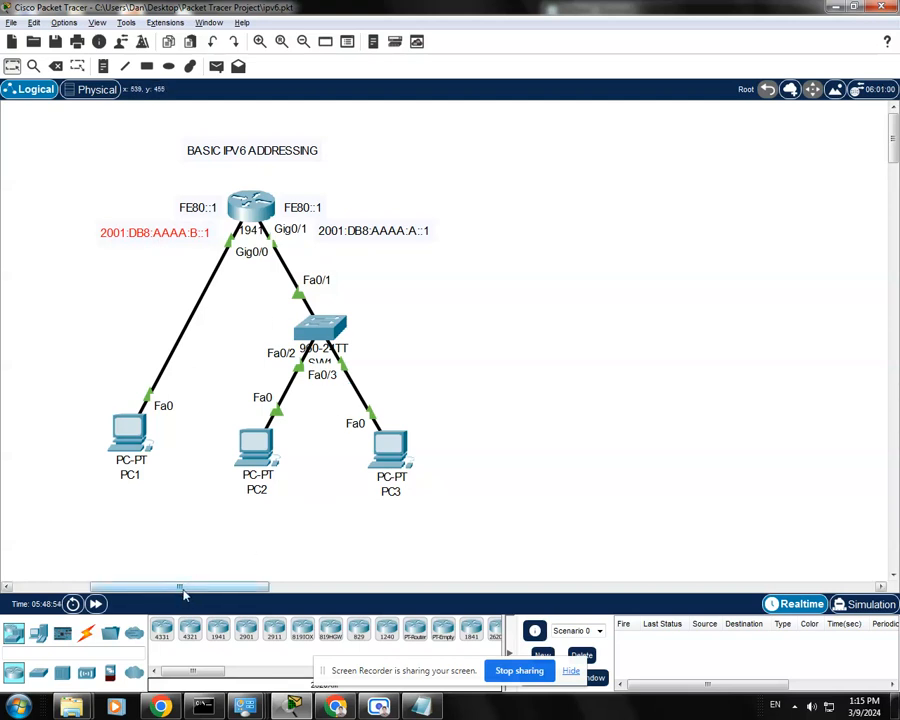
pyautogui.moveTo(179, 589); pyautogui.dragTo(147, 581)
pyautogui.click(148, 425)
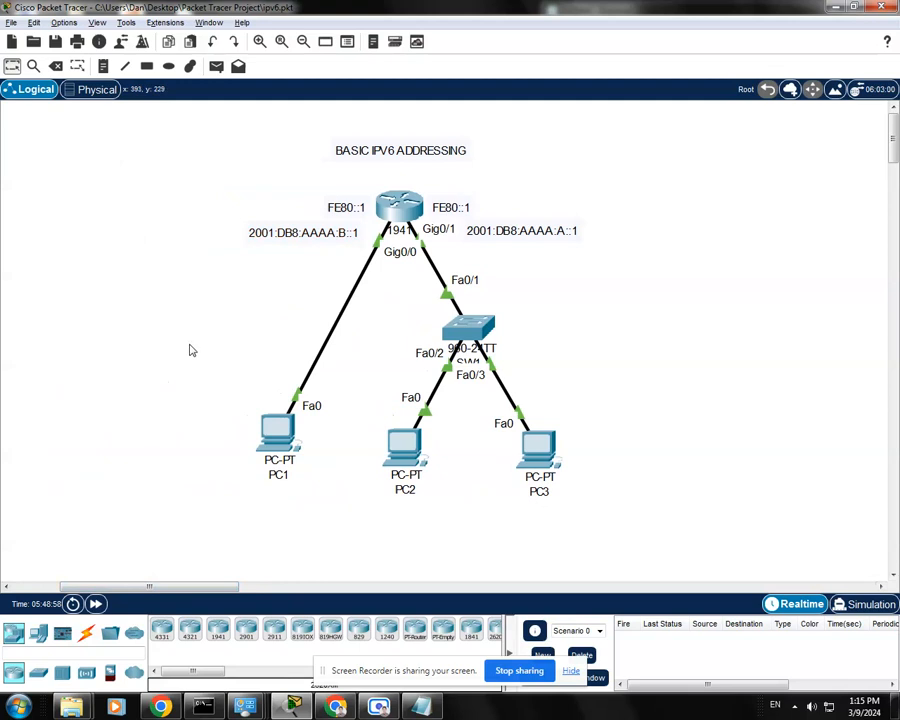
pyautogui.moveTo(300, 234); pyautogui.dragTo(298, 237)
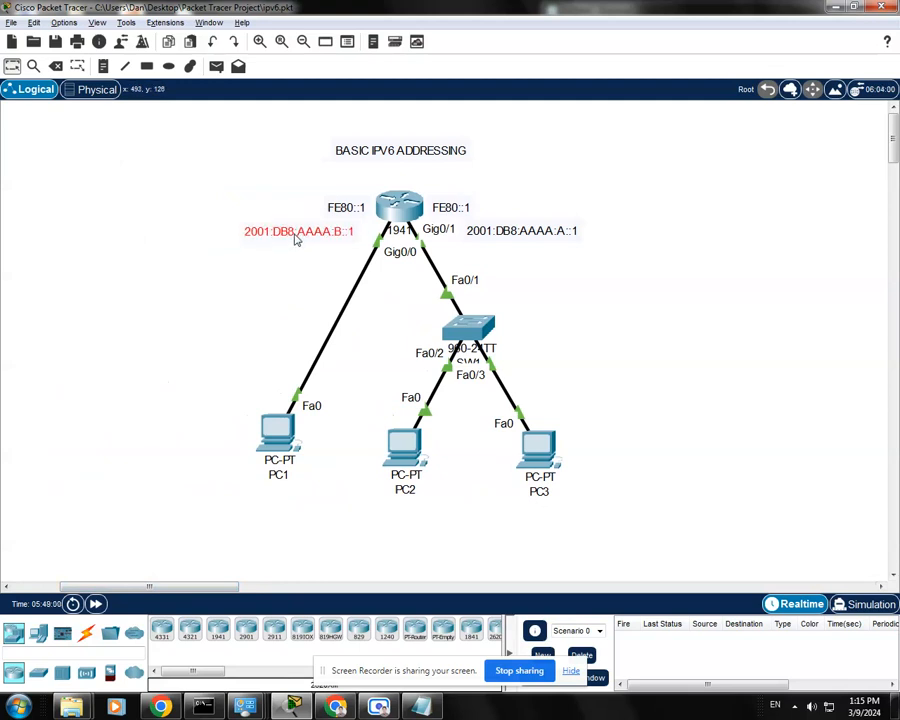
pyautogui.click(278, 284)
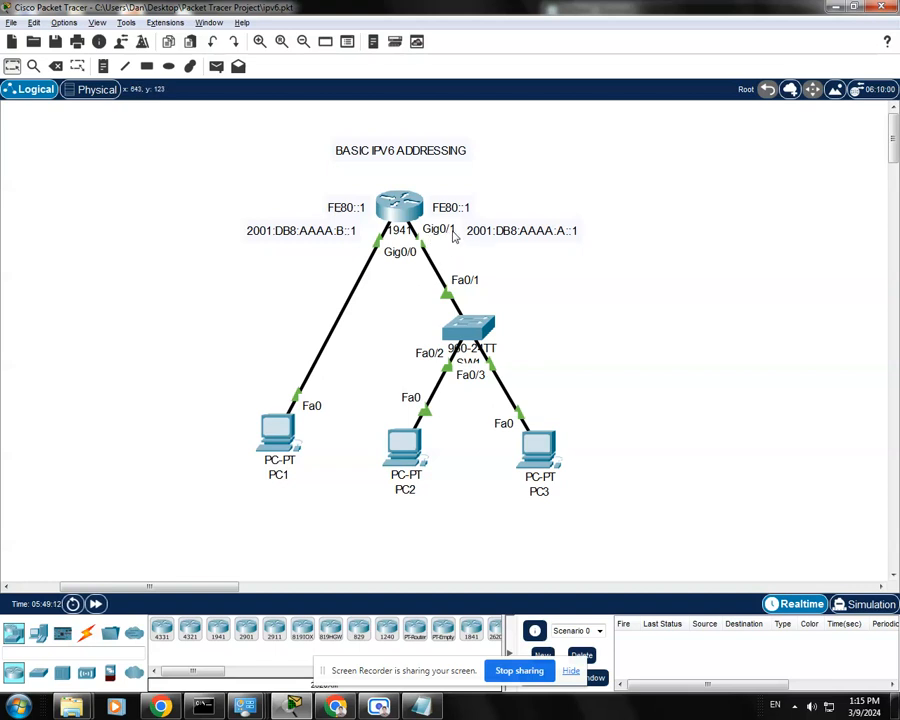
# Step: Open the 1941 router's command line and enter global configuration mode with enable and conf t
pyautogui.click(400, 213)
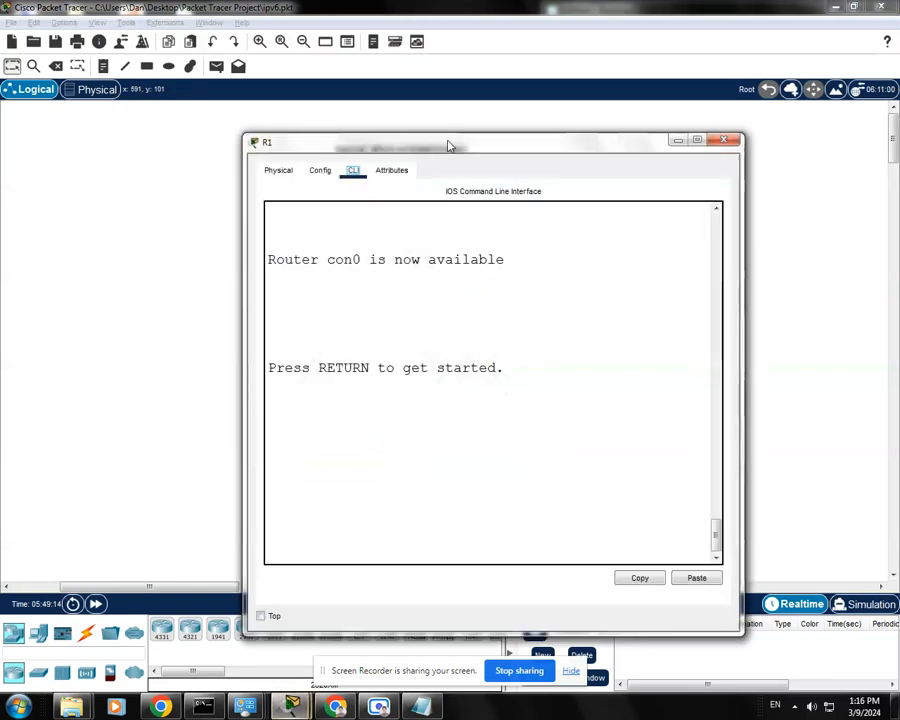
pyautogui.moveTo(462, 144); pyautogui.dragTo(448, 127)
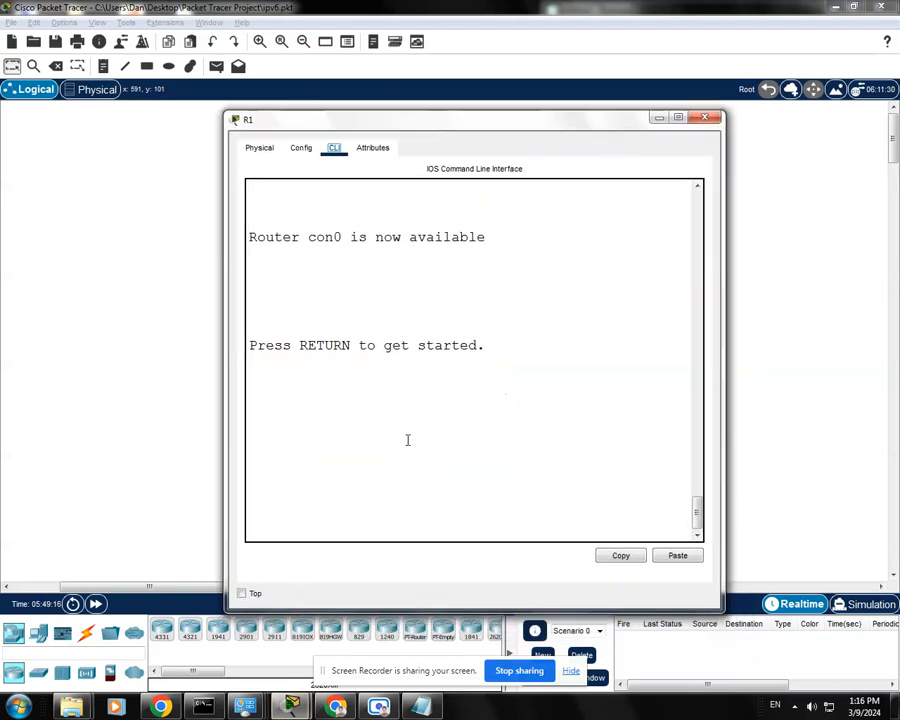
pyautogui.click(408, 440)
pyautogui.press('Return')
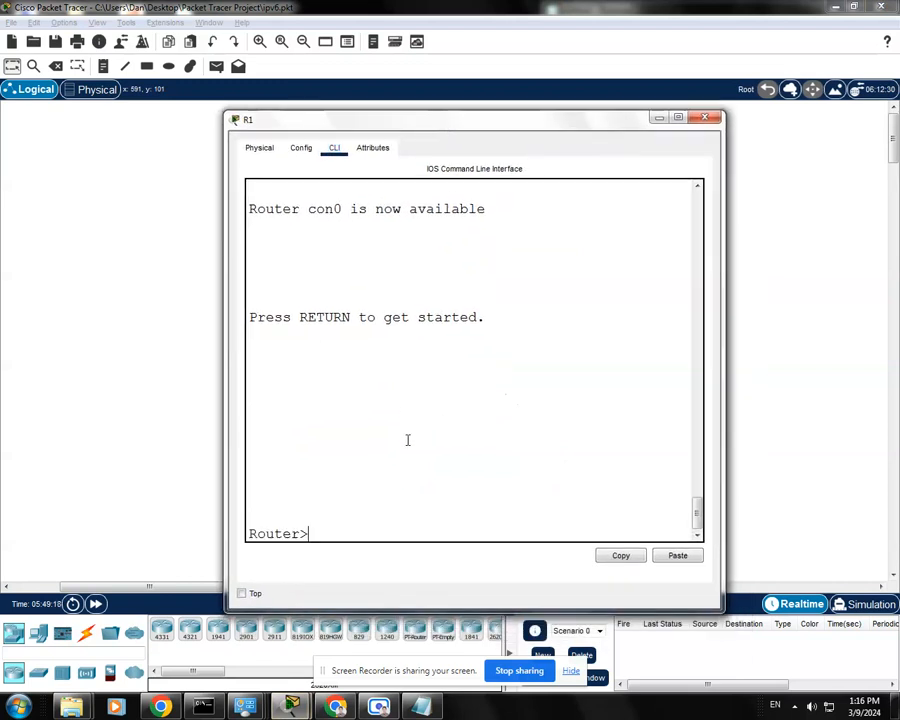
pyautogui.write('enable')
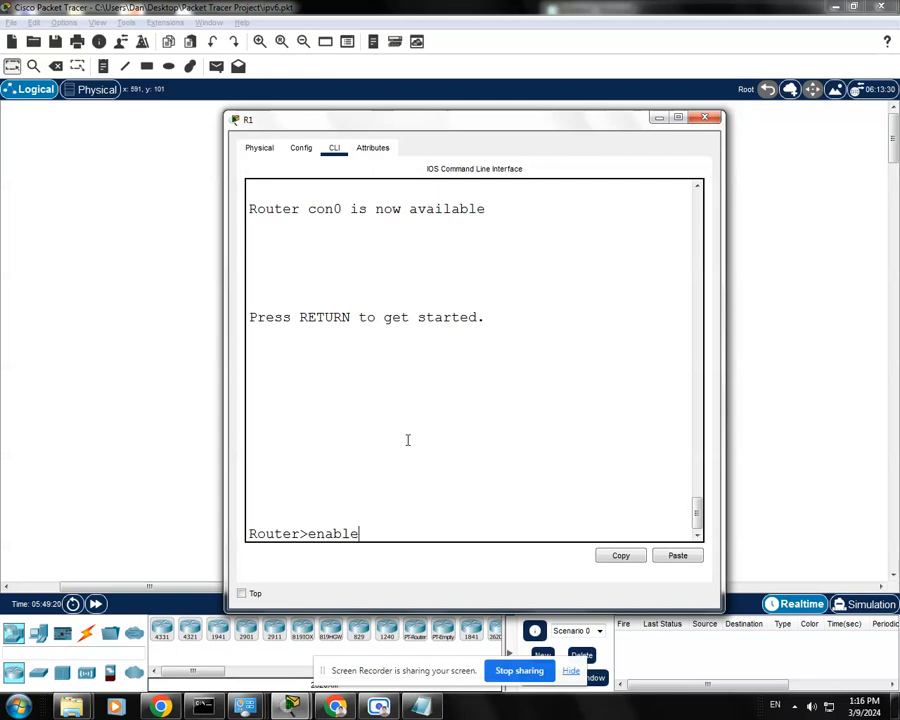
pyautogui.press('Return')
pyautogui.write('co')
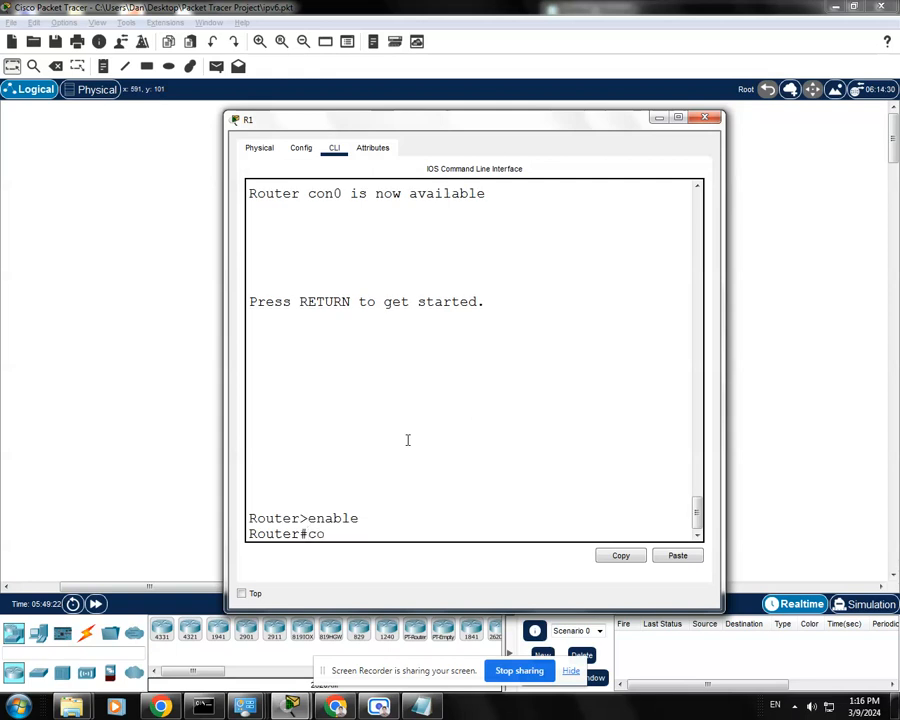
pyautogui.write('nf t')
pyautogui.press('Return')
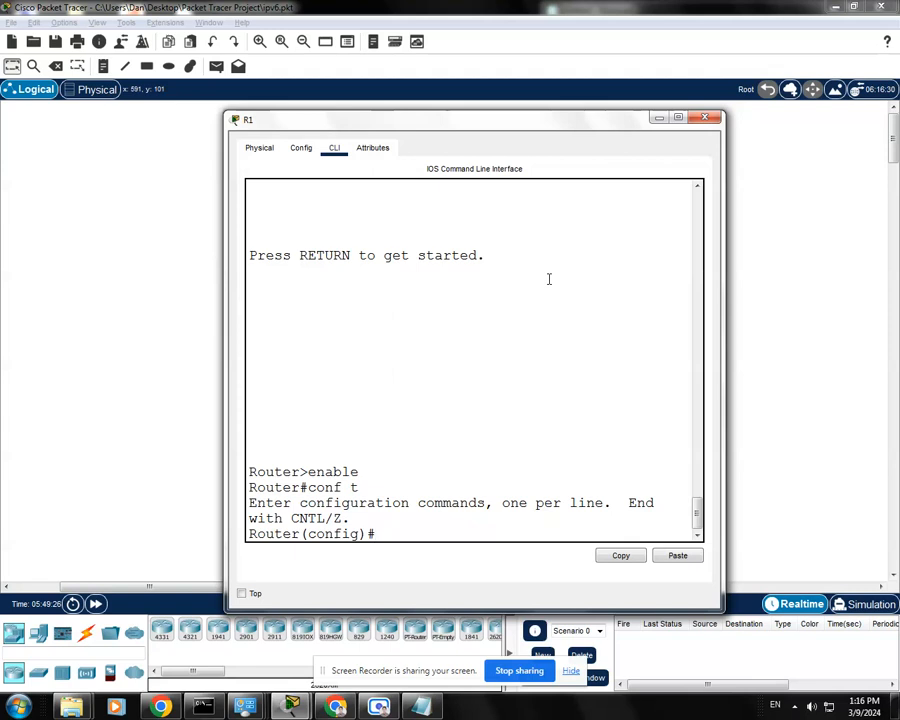
# Step: Assign the IPv6 address 2001:DB8:AAAA:A::1/64 to the router's interface g0/1
pyautogui.write('int g0/1')
pyautogui.press('Return')
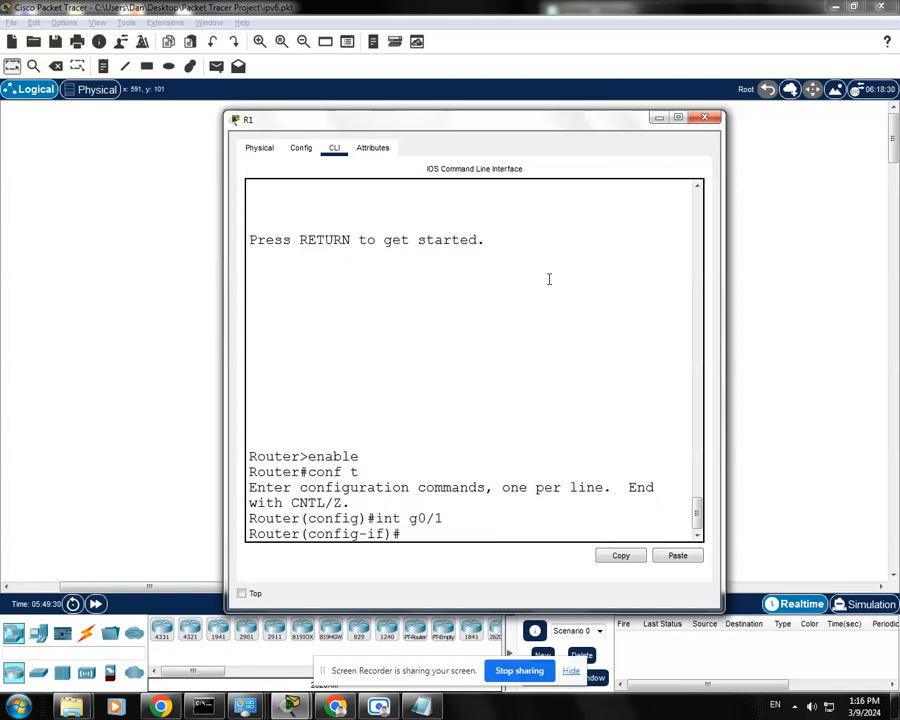
pyautogui.write('ipv6 addres')
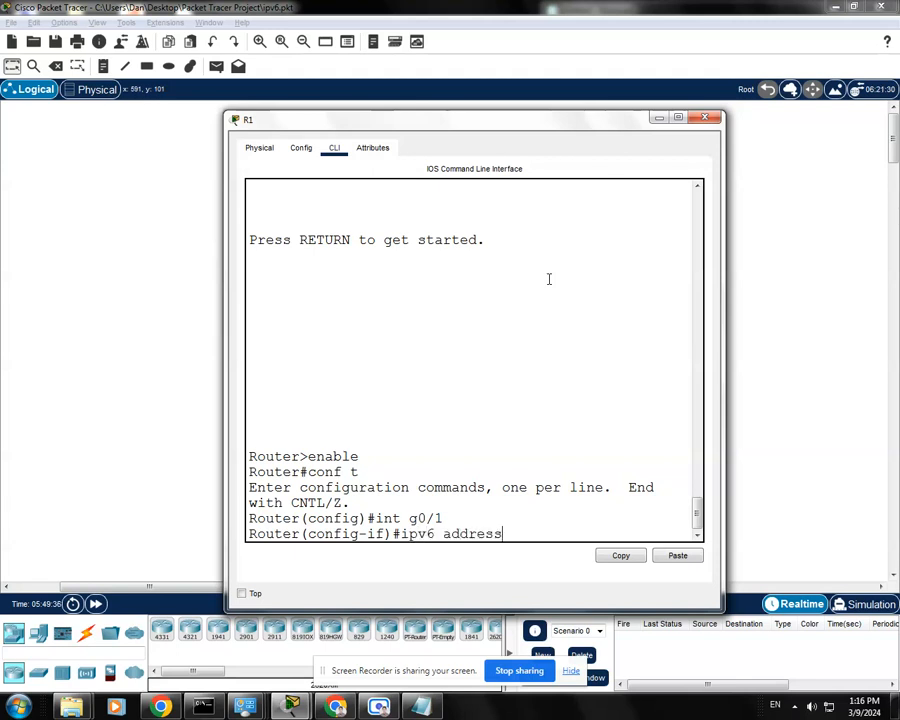
pyautogui.write('s')
pyautogui.moveTo(593, 124); pyautogui.dragTo(584, 124)
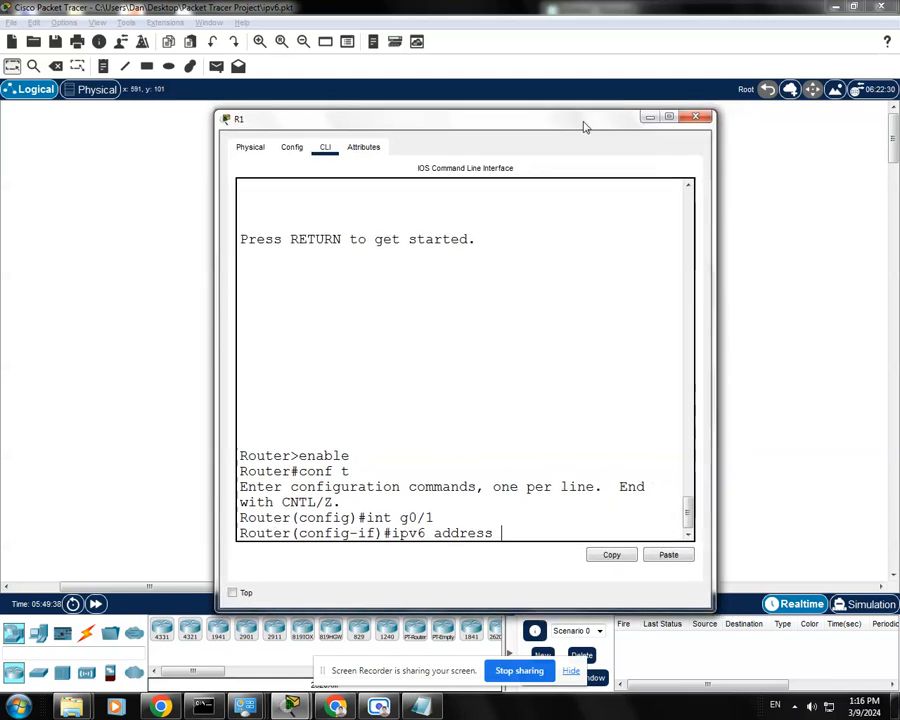
pyautogui.write('2001:DB')
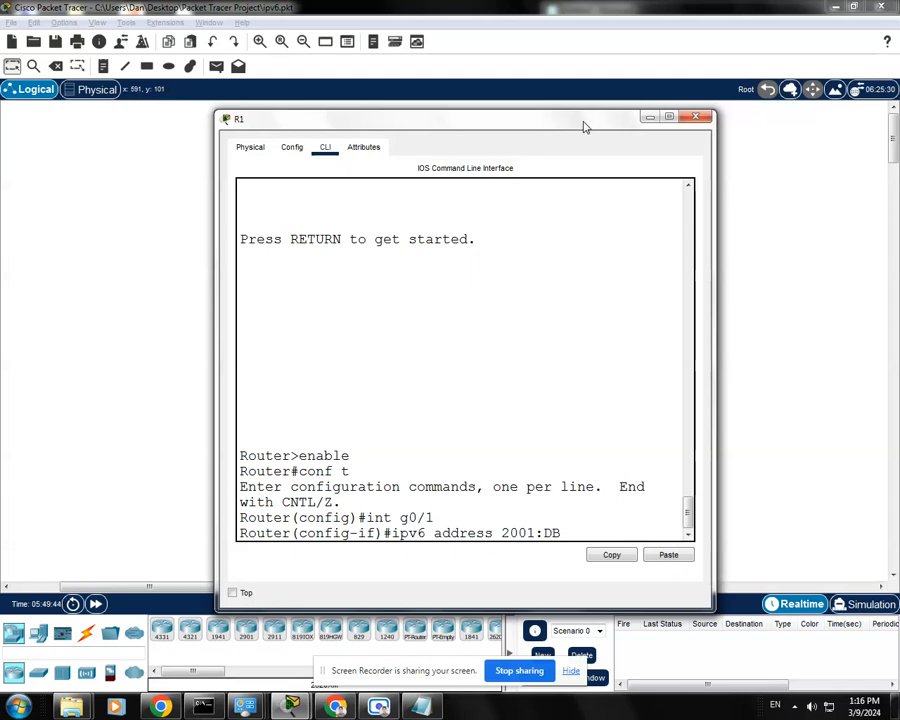
pyautogui.write('8:AAAA')
pyautogui.moveTo(715, 289); pyautogui.dragTo(777, 294)
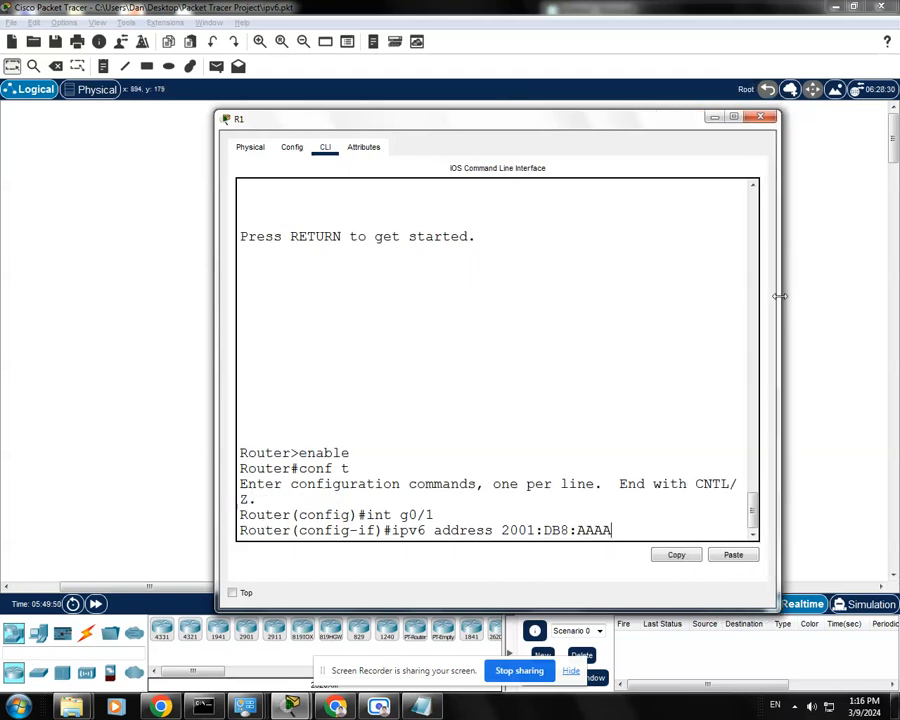
pyautogui.write('A:')
pyautogui.write('::1')
pyautogui.moveTo(615, 127); pyautogui.dragTo(610, 125)
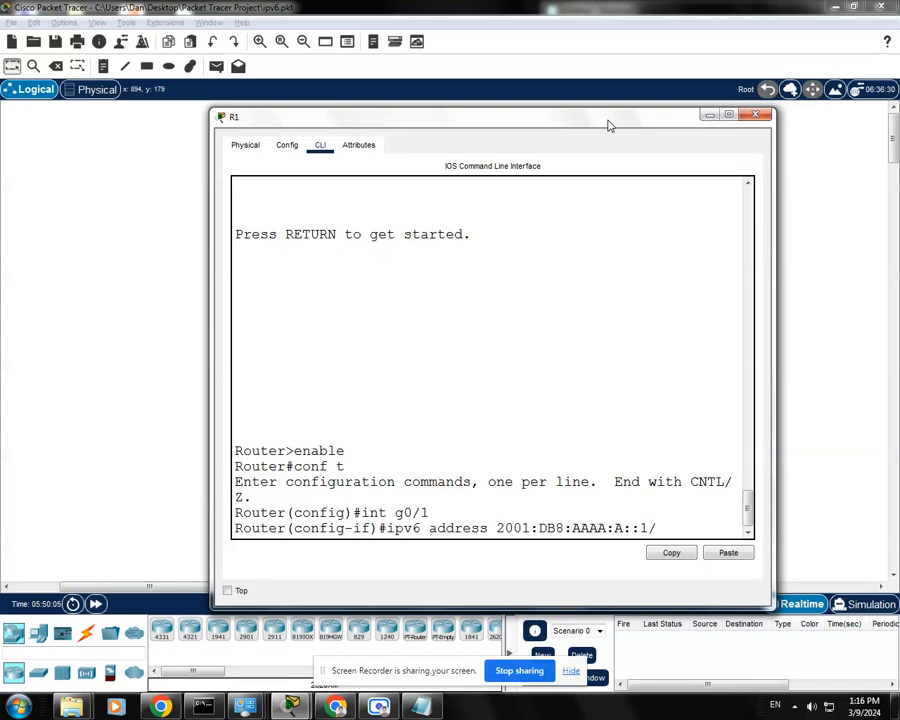
pyautogui.write('/64')
pyautogui.press('Return')
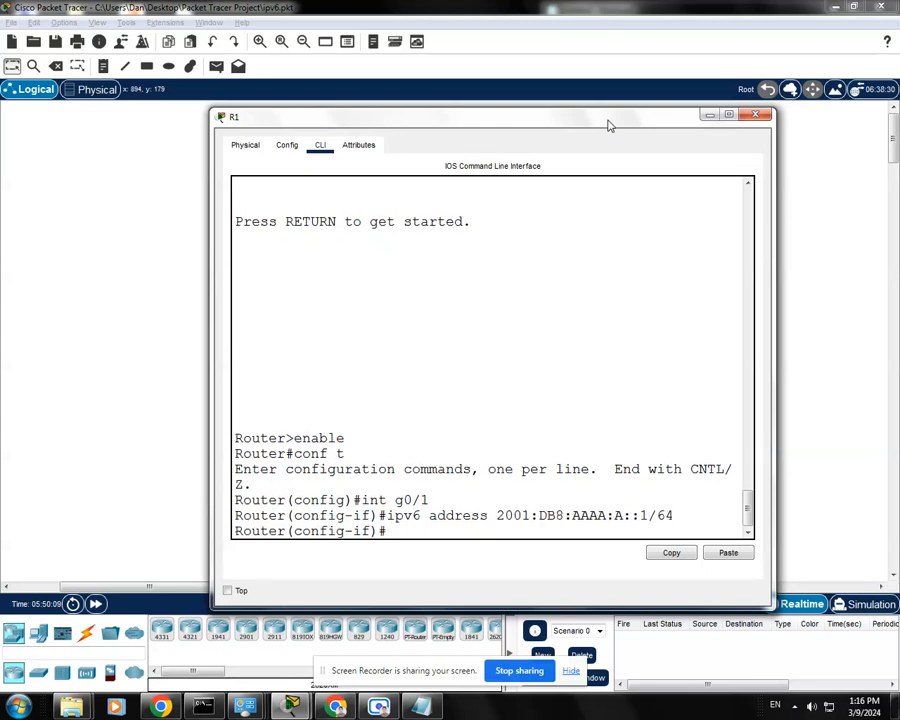
pyautogui.press('Return')
pyautogui.press('Return')
pyautogui.moveTo(588, 126); pyautogui.dragTo(580, 116)
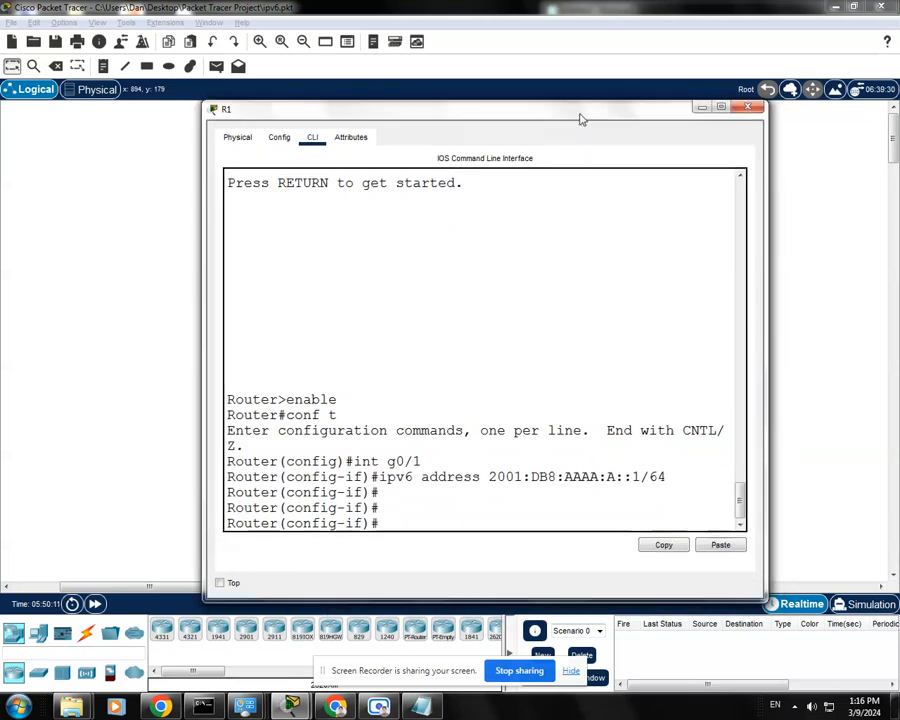
# Step: Assign the IPv6 address 2001:DB8:AAAA:B::1/64 to the router's interface g0/0
pyautogui.press('Up')
pyautogui.press('Up')
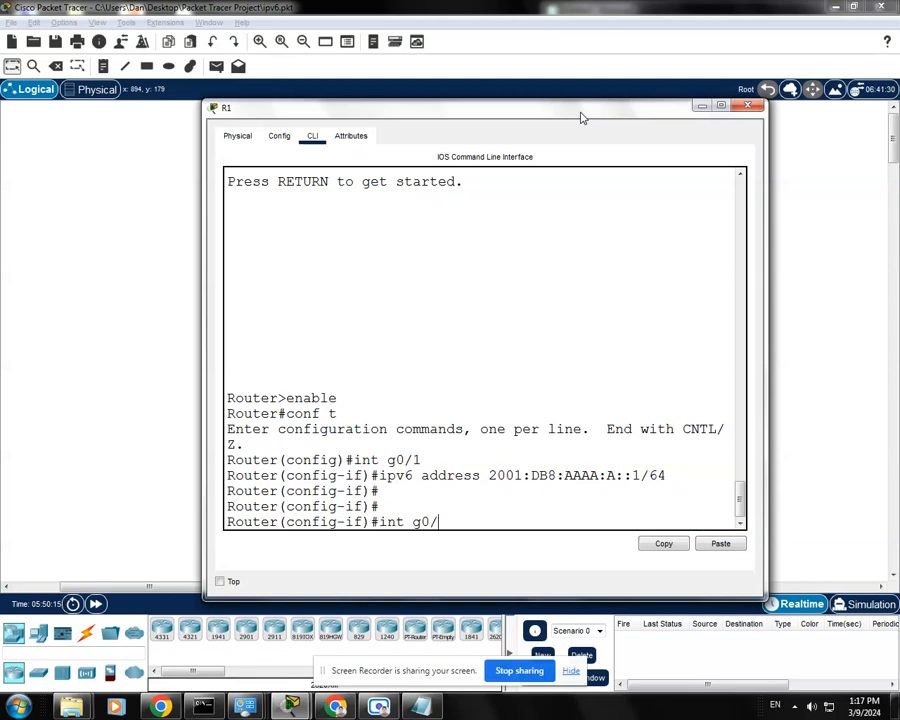
pyautogui.press('Return')
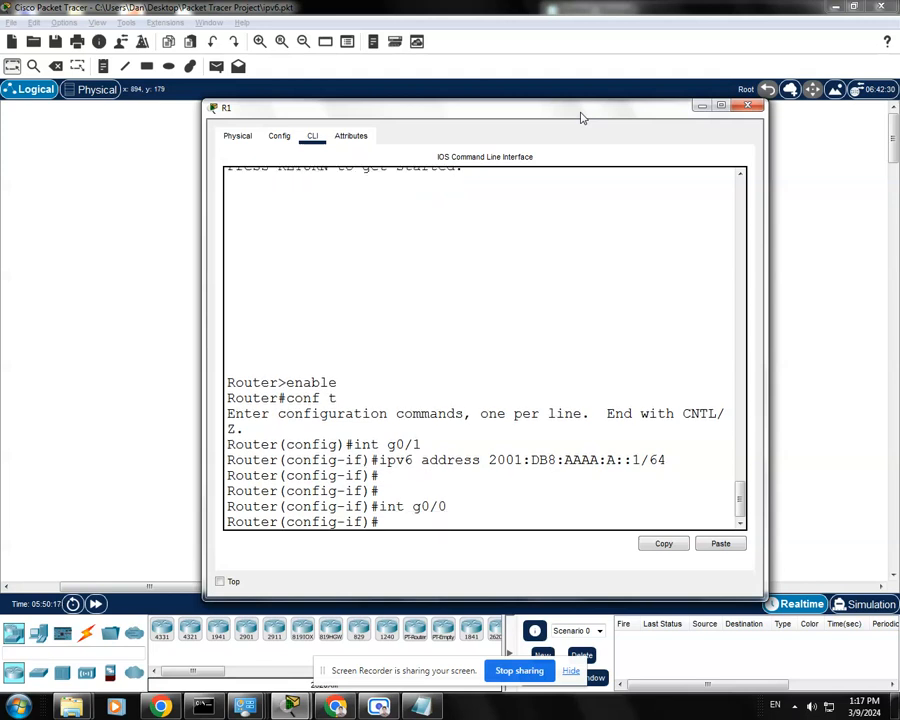
pyautogui.press('Up')
pyautogui.press('Up')
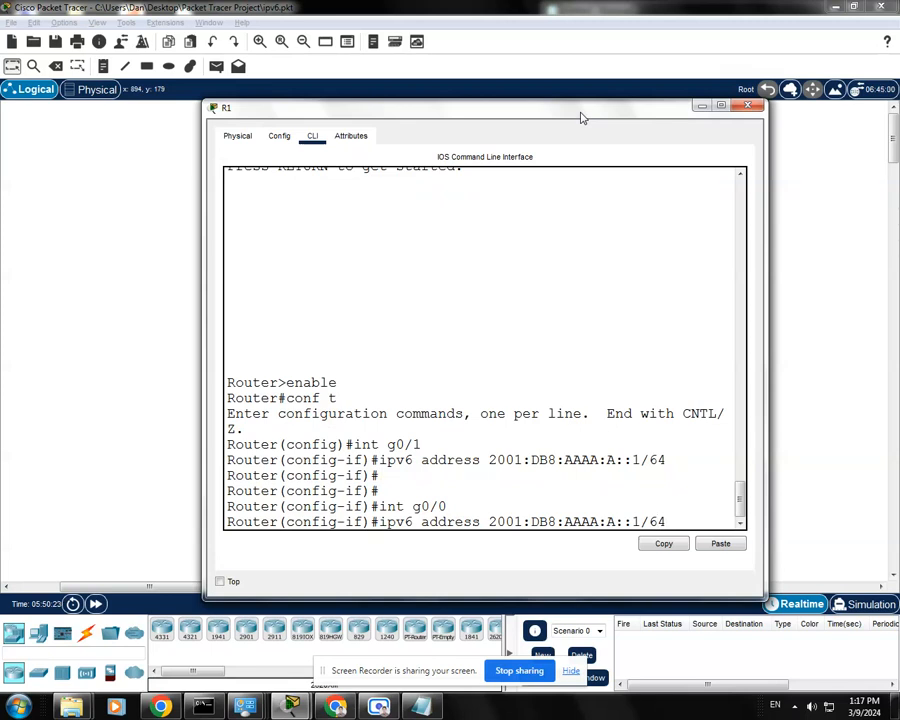
pyautogui.press('Delete')
pyautogui.write('B')
pyautogui.press('Return')
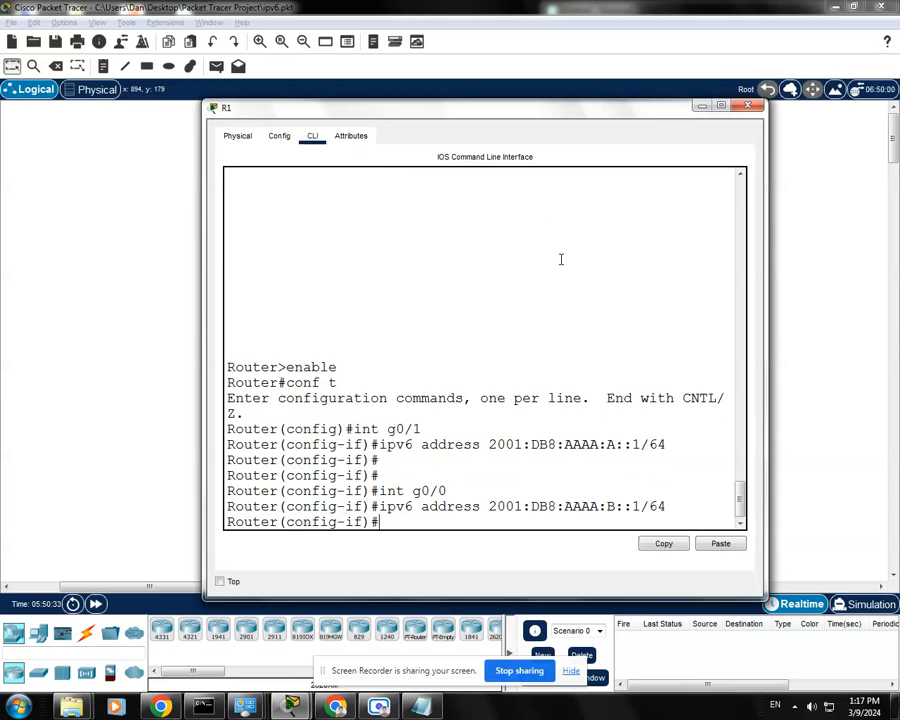
# Step: Check the router's addresses against the topology labels, then save its configuration with do wr and close the R1 window
pyautogui.moveTo(558, 108); pyautogui.dragTo(546, 347)
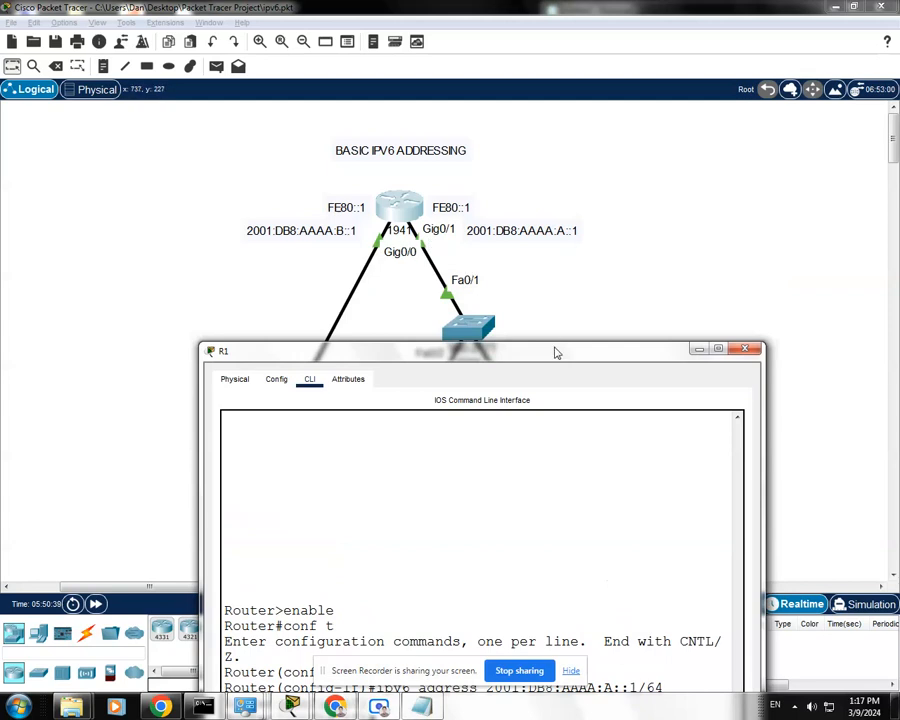
pyautogui.moveTo(556, 354); pyautogui.dragTo(530, 329)
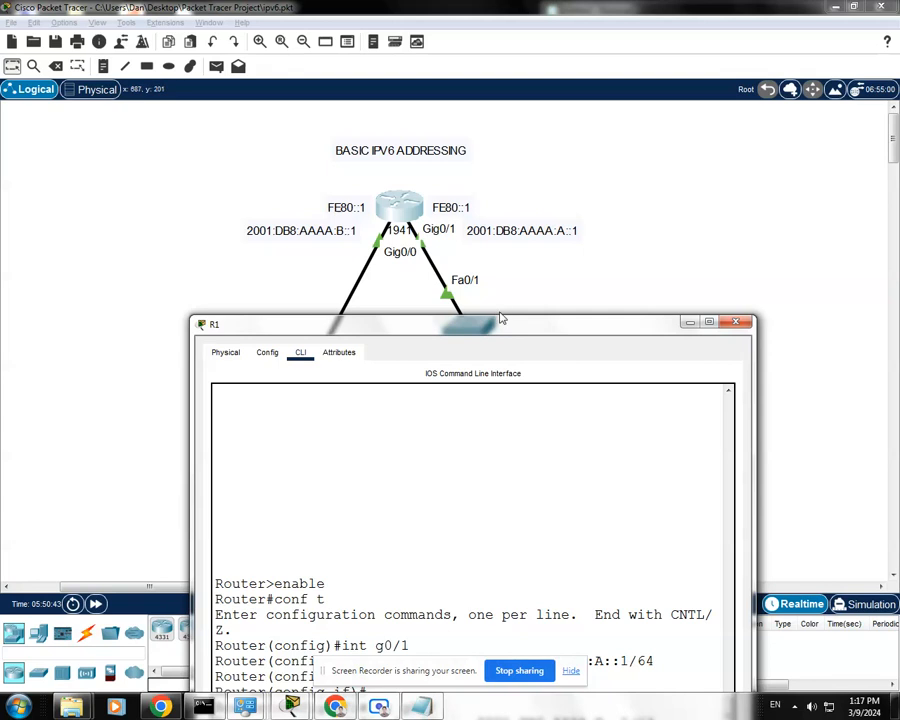
pyautogui.moveTo(519, 338); pyautogui.dragTo(504, 129)
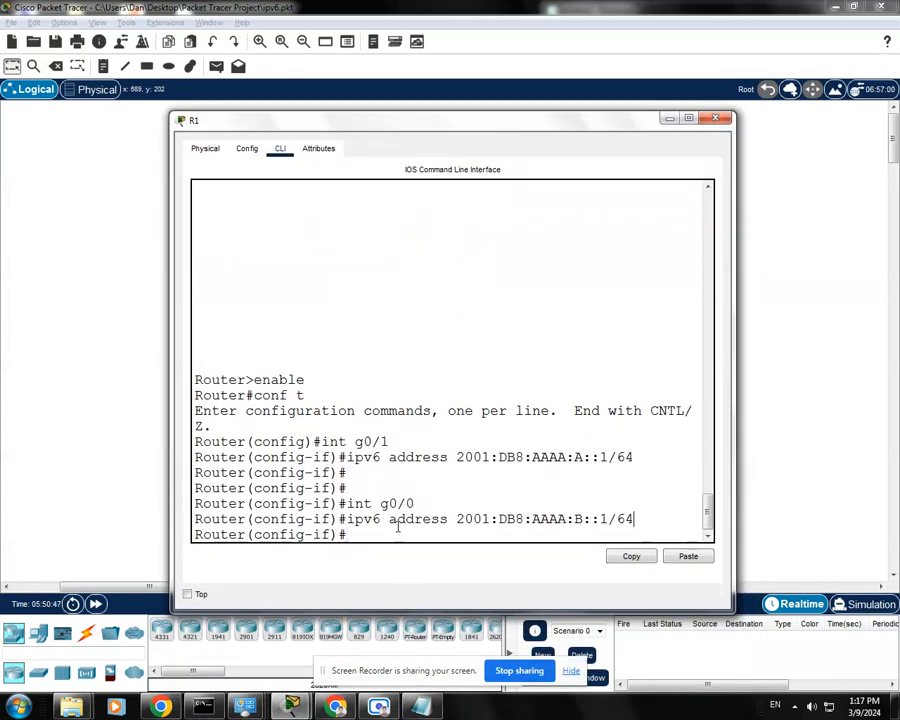
pyautogui.press('Return')
pyautogui.write('do wr')
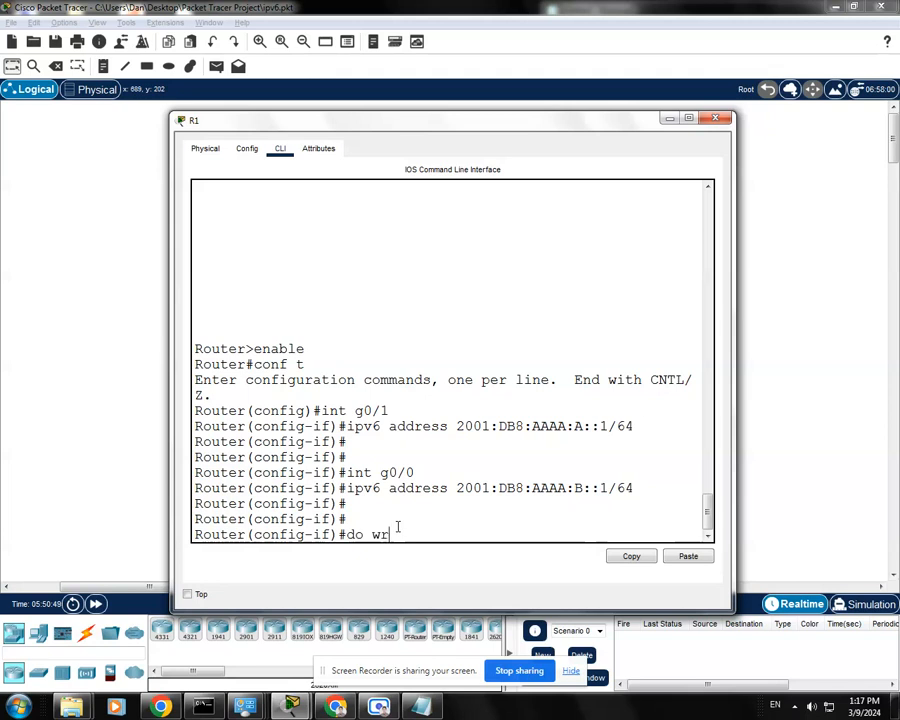
pyautogui.press('Return')
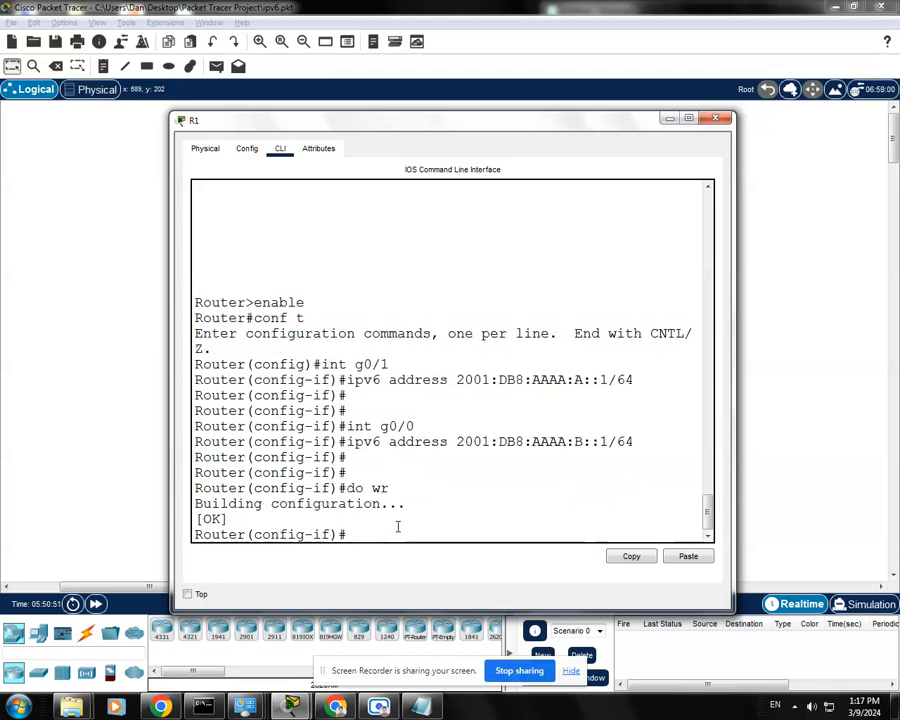
pyautogui.click(715, 118)
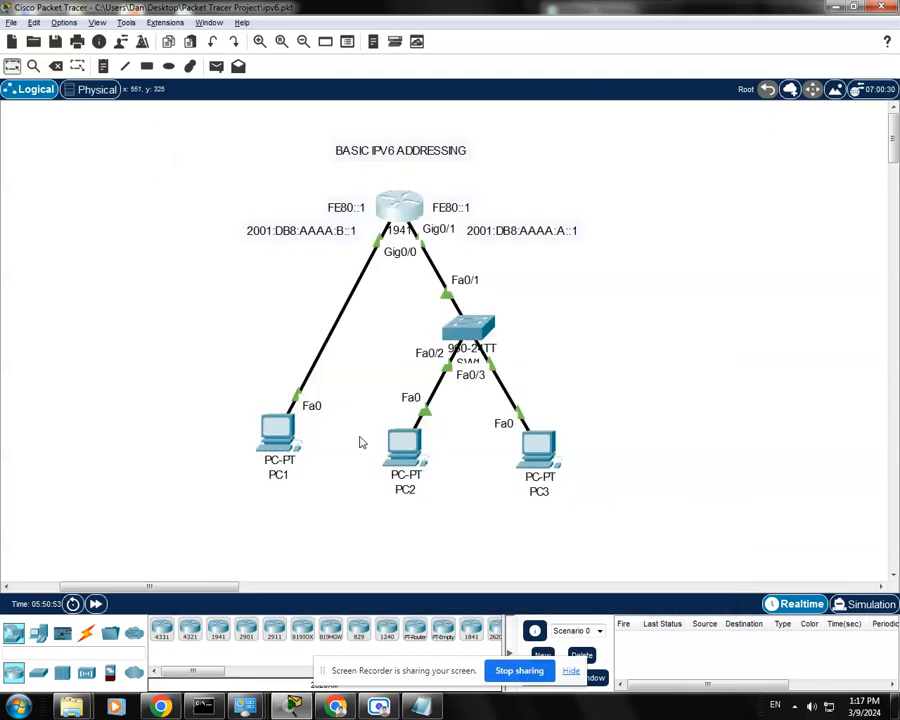
pyautogui.click(424, 708)
pyautogui.click(620, 374)
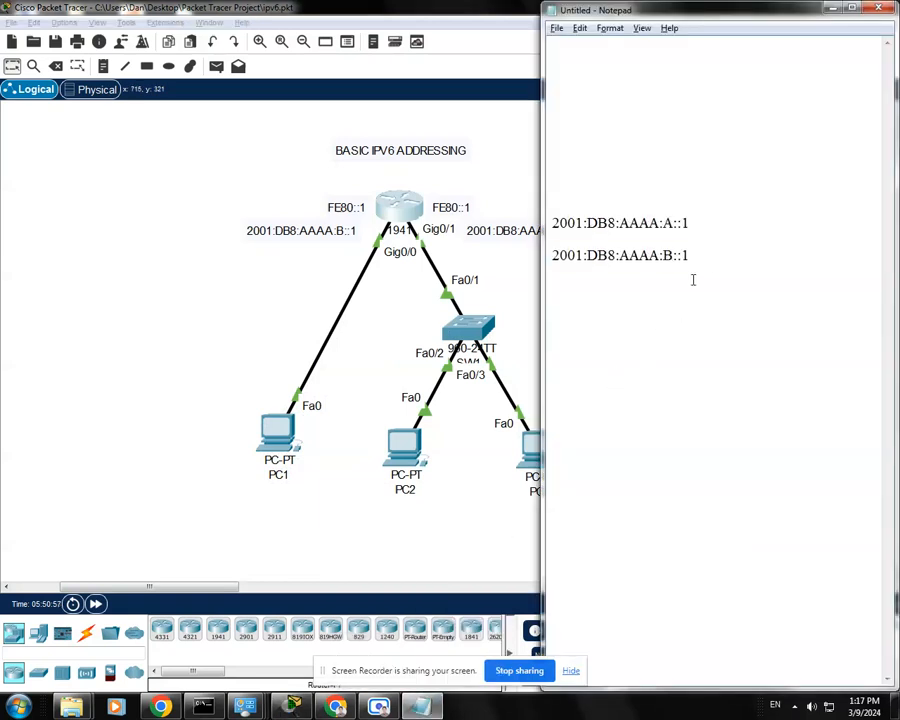
pyautogui.click(833, 8)
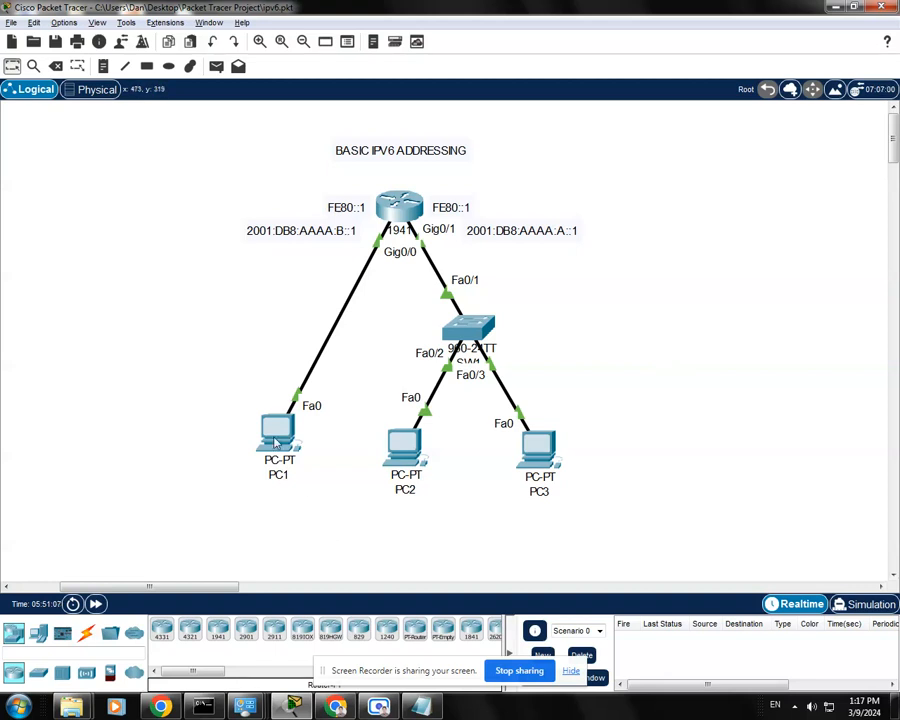
# Step: Open PC1's IP Configuration for its FastEthernet0 interface
pyautogui.click(275, 438)
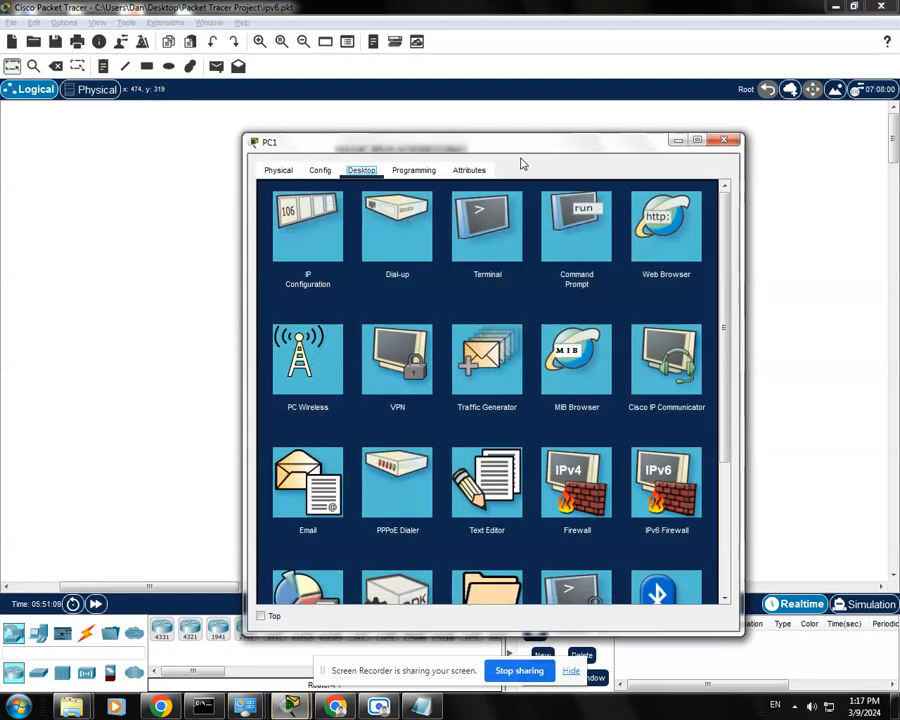
pyautogui.moveTo(531, 147); pyautogui.dragTo(508, 117)
pyautogui.click(303, 222)
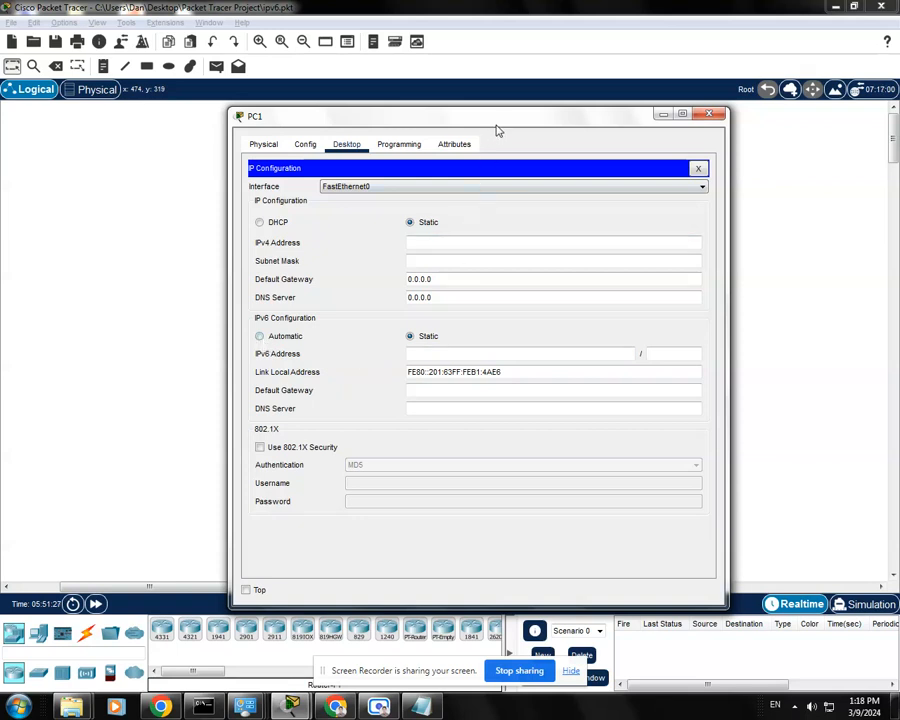
pyautogui.moveTo(496, 128)
pyautogui.mouseDown()
pyautogui.moveTo(497, 144)
pyautogui.moveTo(494, 128)
pyautogui.mouseUp()
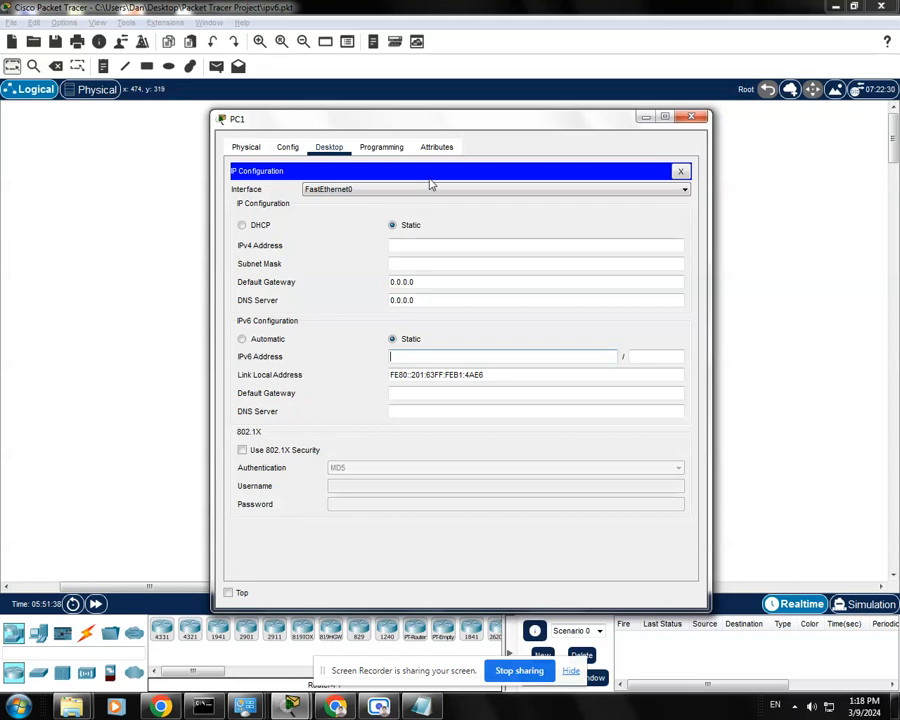
# Step: Copy the prefix 2001:DB8:AAAA:B from the address note on the router's Gig0/0 side of the topology
pyautogui.moveTo(474, 122); pyautogui.dragTo(440, 501)
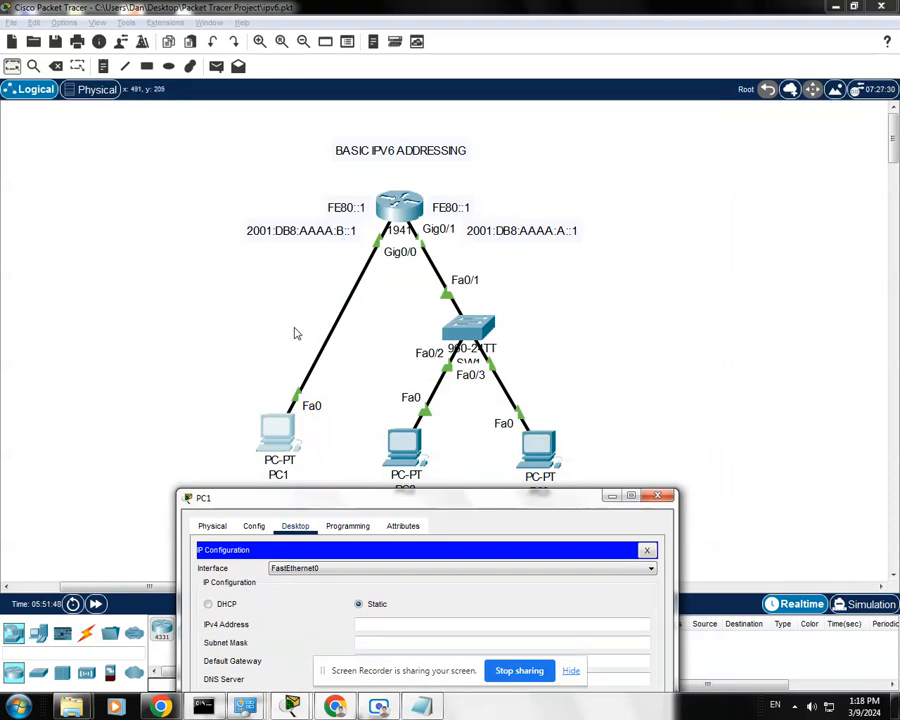
pyautogui.click(311, 257)
pyautogui.doubleClick(305, 235)
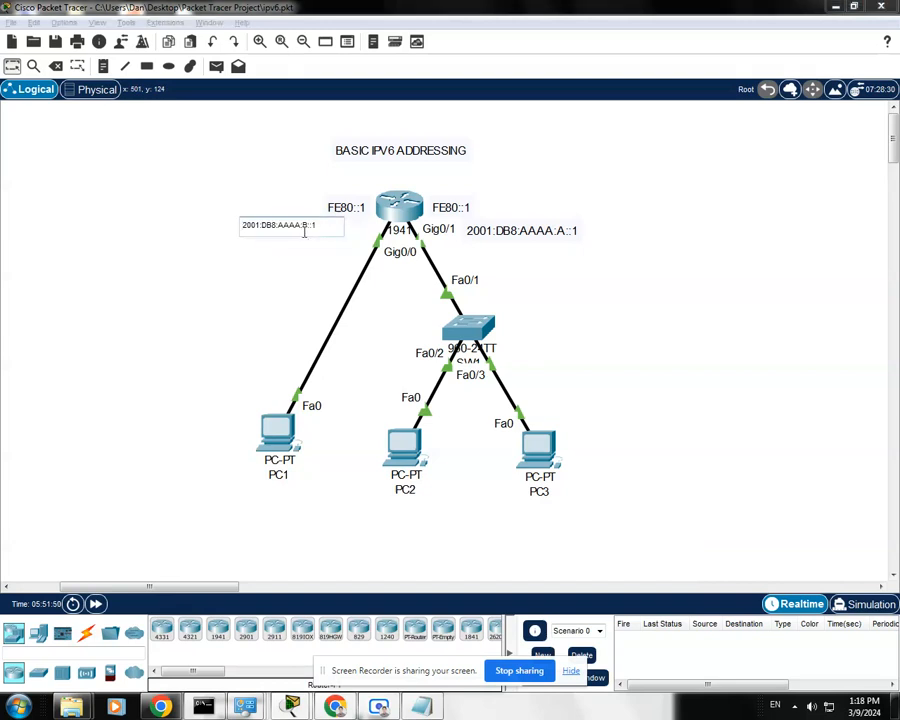
pyautogui.moveTo(305, 225); pyautogui.dragTo(241, 228)
pyautogui.hotkey('ctrl', 'c')
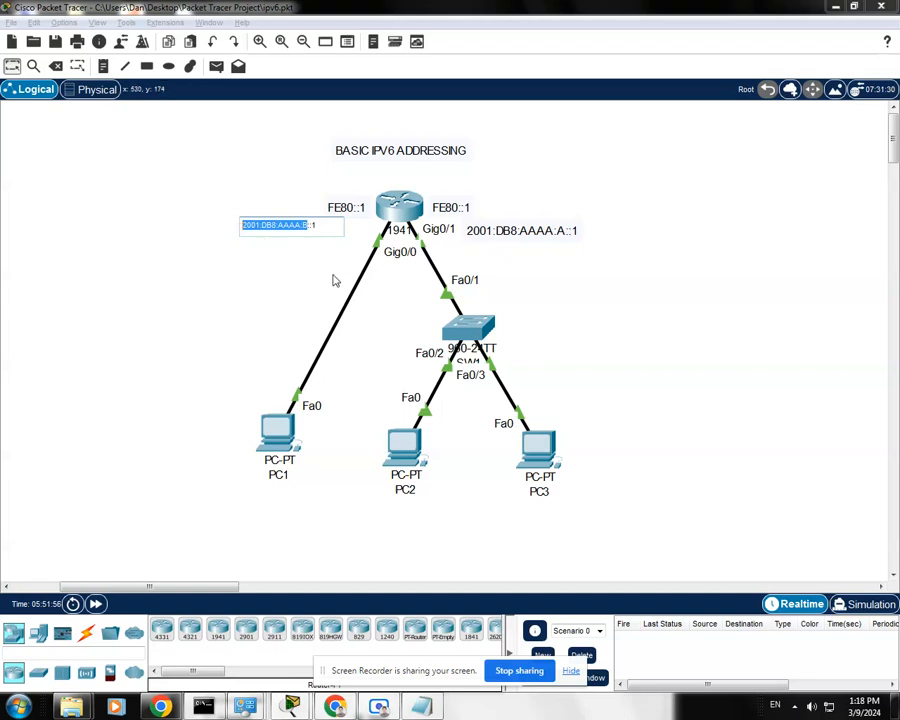
# Step: Return to PC1's IP settings and enter the copied prefix as 2001:DB8:AAAA:B: for its static IPv6 address
pyautogui.click(262, 425)
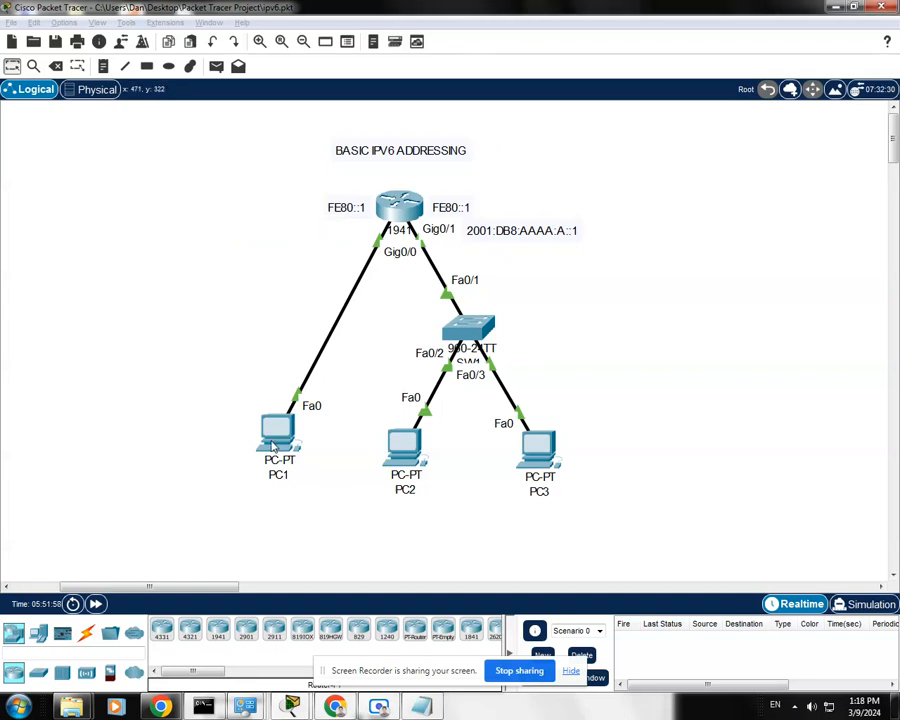
pyautogui.moveTo(436, 492); pyautogui.dragTo(440, 155)
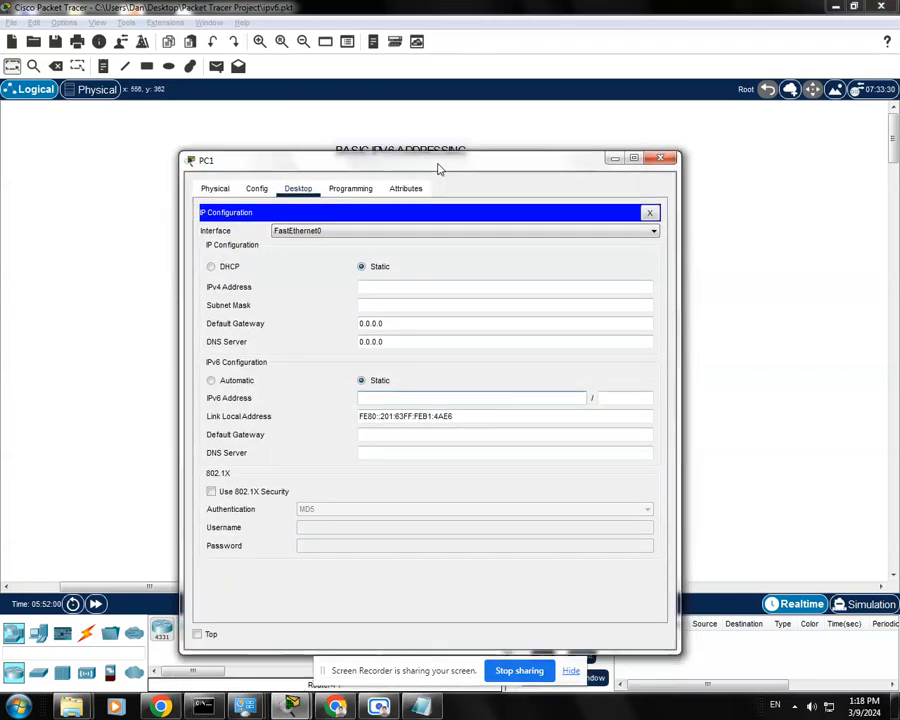
pyautogui.hotkey('ctrl', 'v')
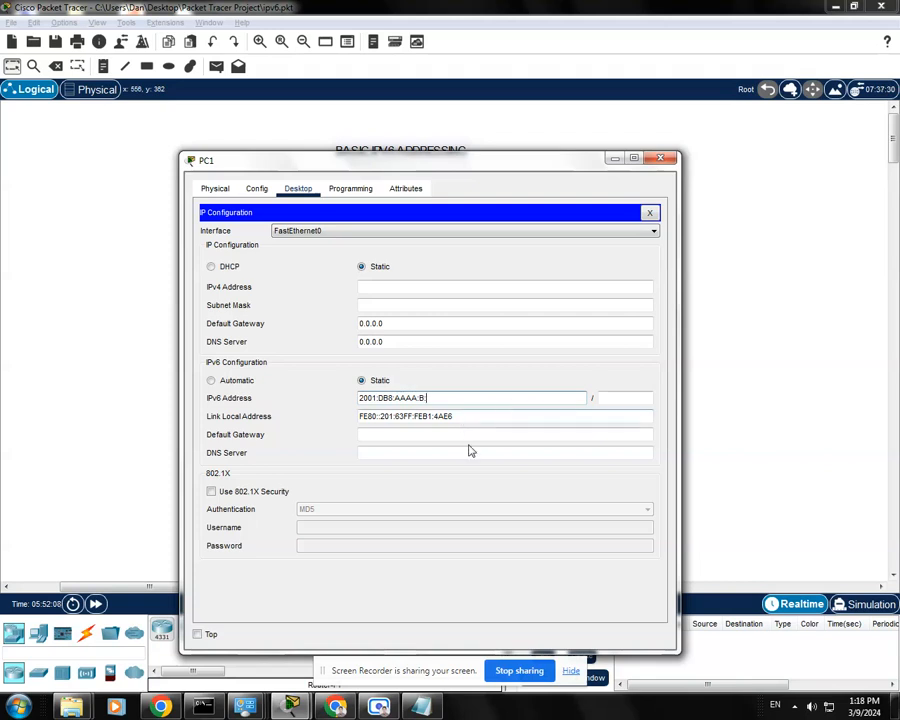
pyautogui.write(':')
# Step: Append the interface ID 201:63FF:FEB1:4AE6 from PC1's link-local address to its IPv6 address
pyautogui.click(468, 415)
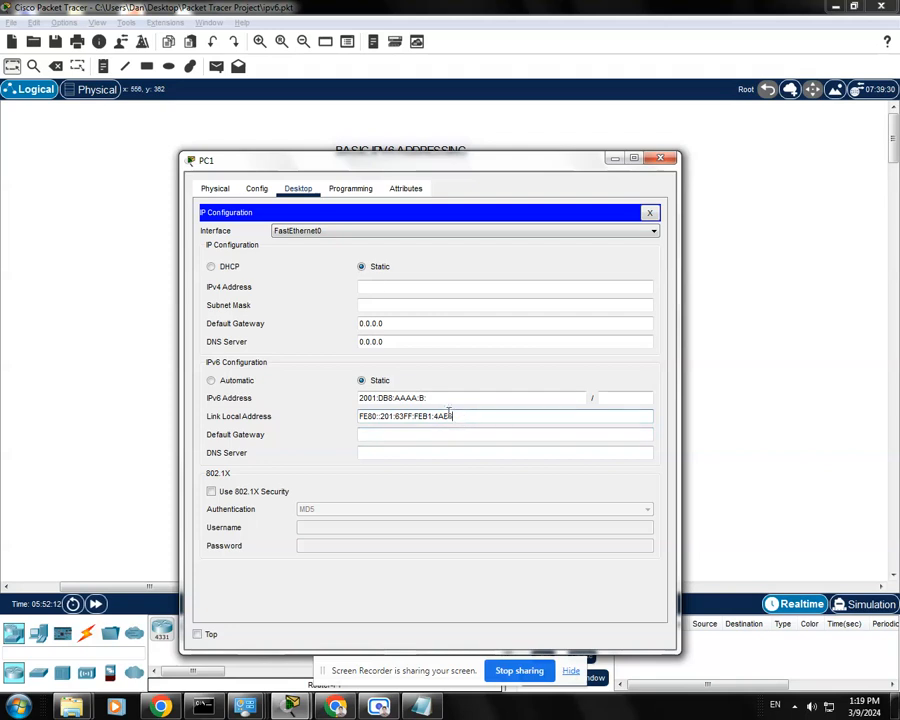
pyautogui.moveTo(462, 415); pyautogui.dragTo(384, 421)
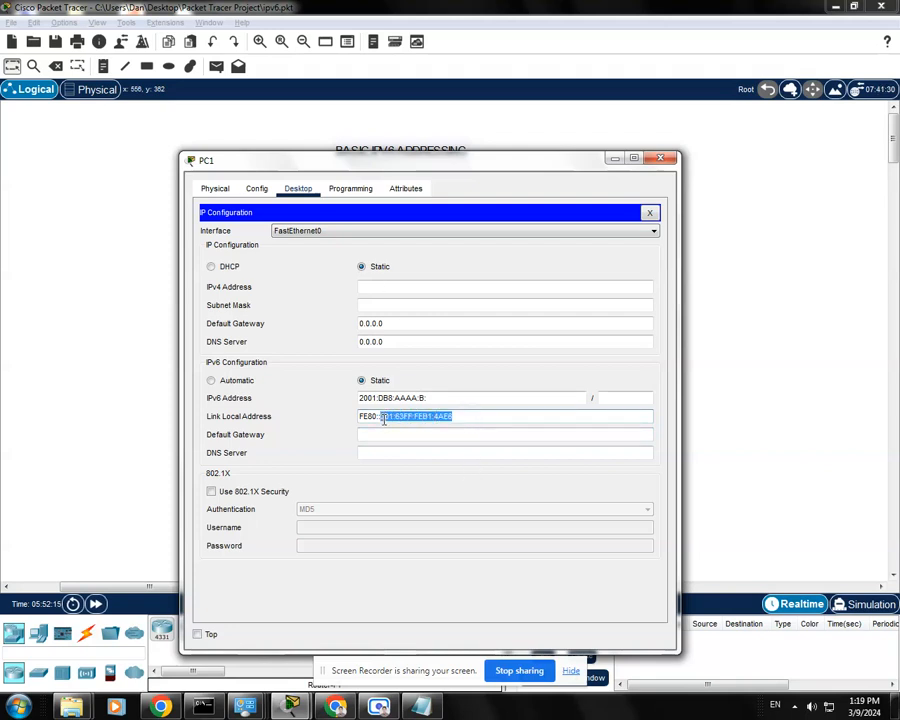
pyautogui.click(436, 397)
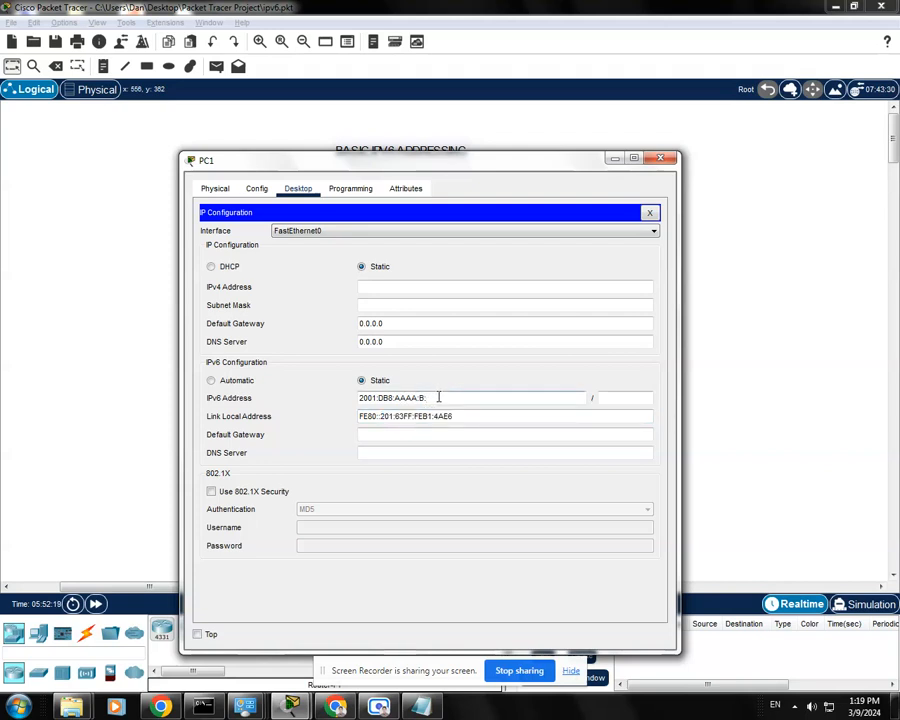
pyautogui.write('201:63FF:FEB1:4AE6')
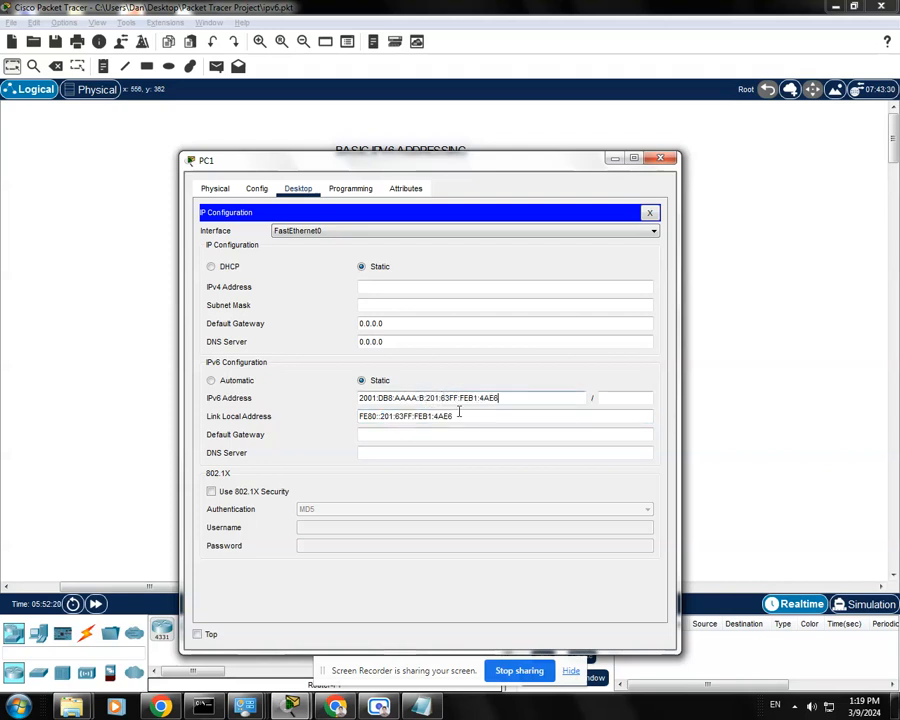
# Step: Examine PC1's full IPv6 address group by group, comparing its interface ID with the link-local address
pyautogui.click(380, 418)
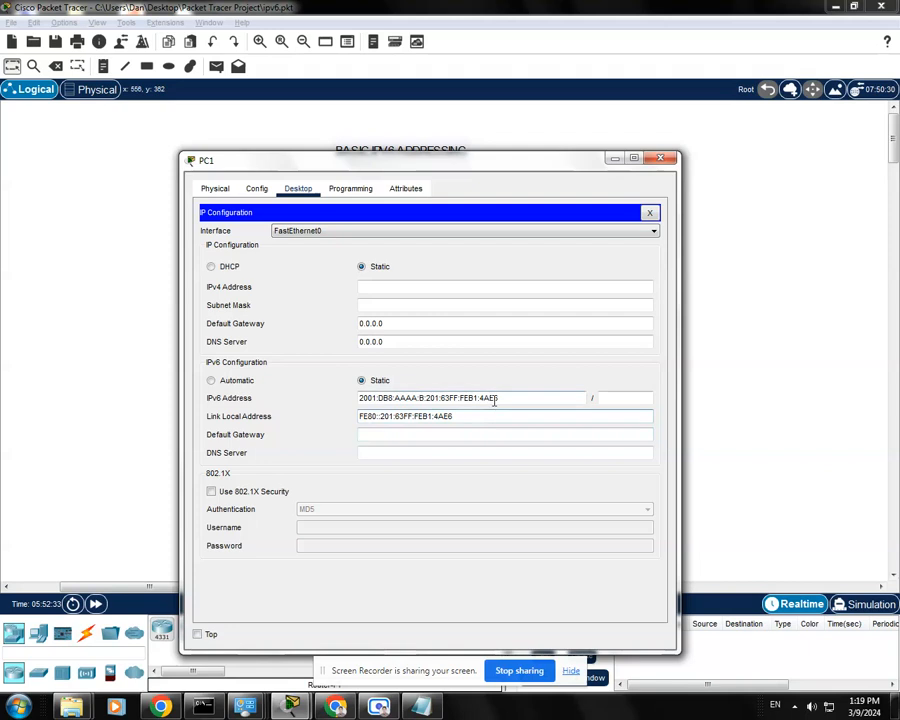
pyautogui.moveTo(509, 399); pyautogui.dragTo(323, 397)
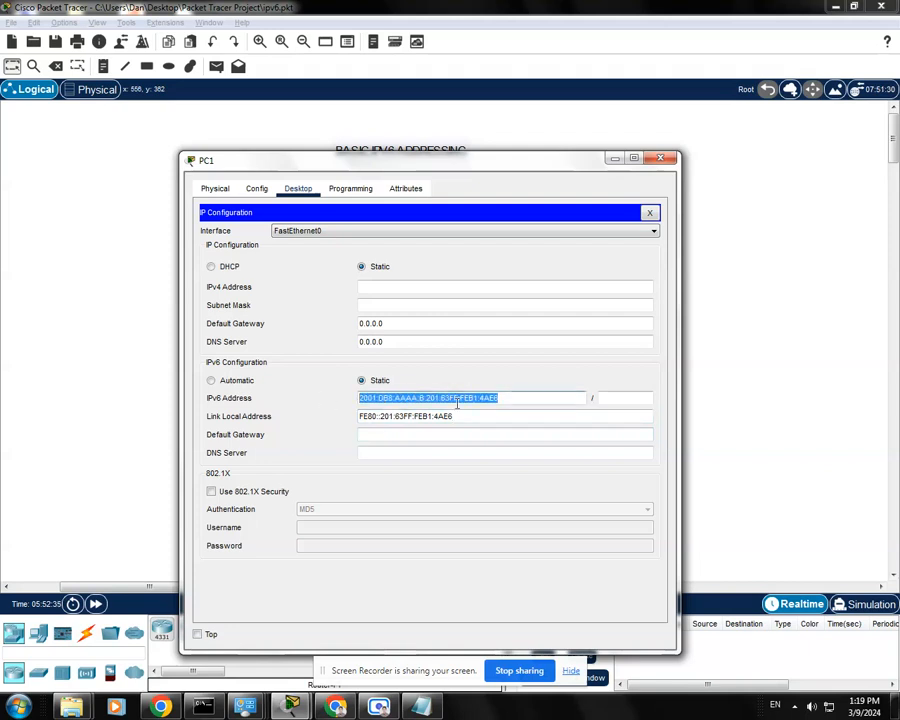
pyautogui.click(502, 398)
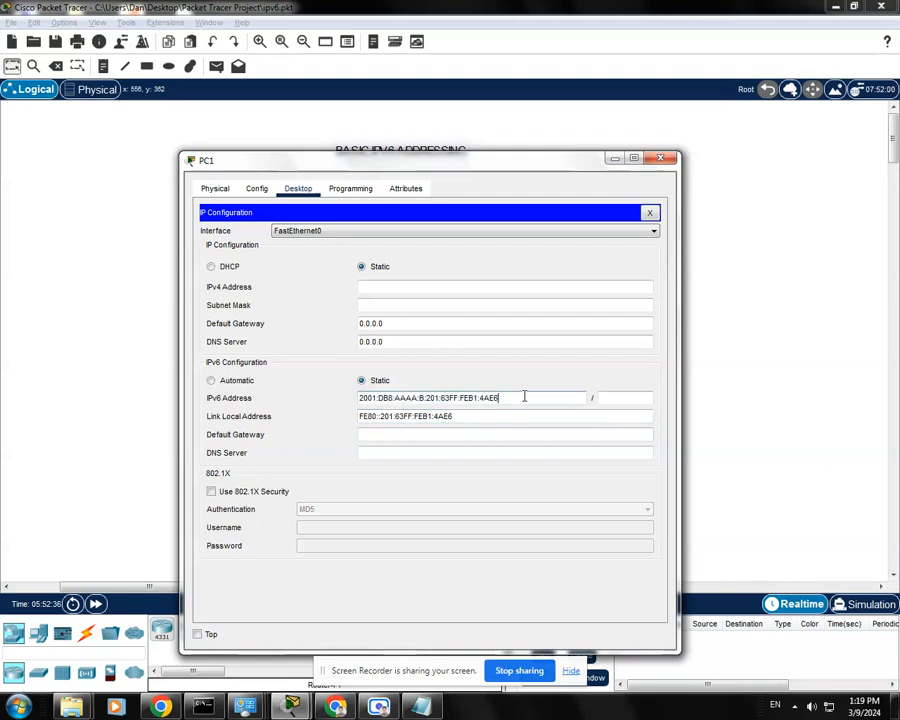
pyautogui.doubleClick(368, 398)
pyautogui.doubleClick(389, 398)
pyautogui.doubleClick(406, 398)
pyautogui.doubleClick(421, 398)
pyautogui.doubleClick(432, 398)
pyautogui.doubleClick(450, 398)
pyautogui.doubleClick(469, 398)
pyautogui.click(505, 400)
# Step: Set the prefix length of PC1's IPv6 address to 64
pyautogui.moveTo(534, 176); pyautogui.dragTo(532, 163)
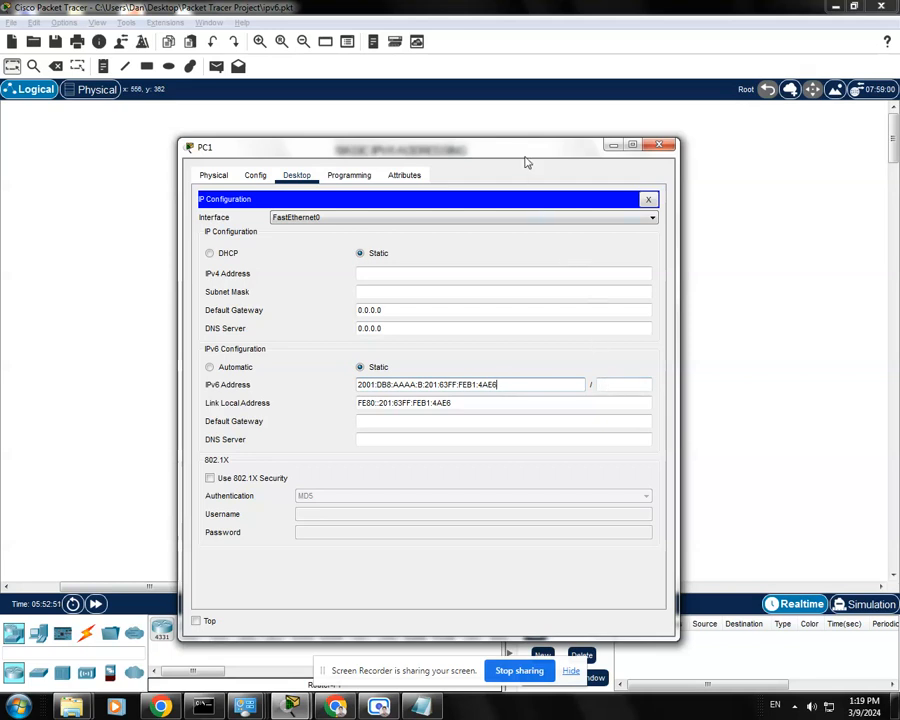
pyautogui.moveTo(535, 166); pyautogui.dragTo(537, 156)
pyautogui.click(611, 375)
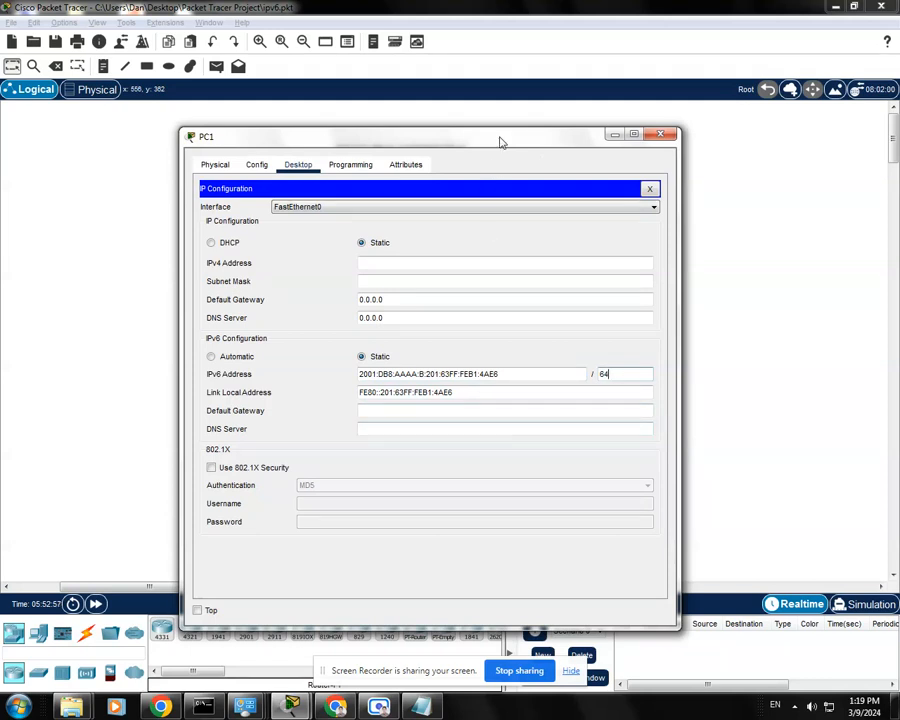
# Step: Set PC1's IPv6 default gateway to the router's link-local address FE80::1 and close its IP Configuration
pyautogui.moveTo(502, 141); pyautogui.dragTo(512, 144)
pyautogui.click(411, 416)
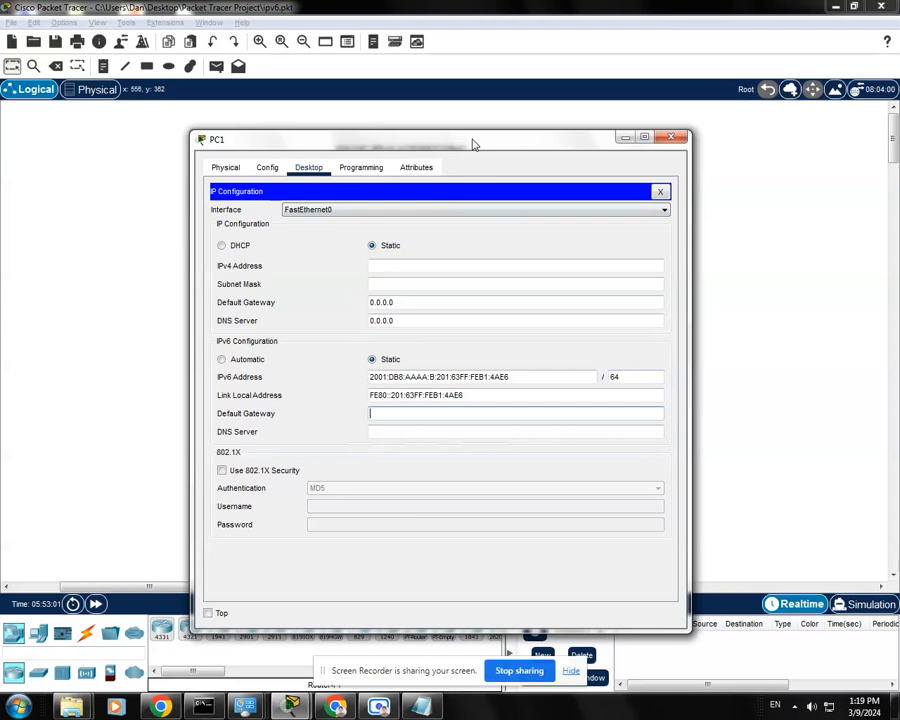
pyautogui.moveTo(474, 143); pyautogui.dragTo(463, 292)
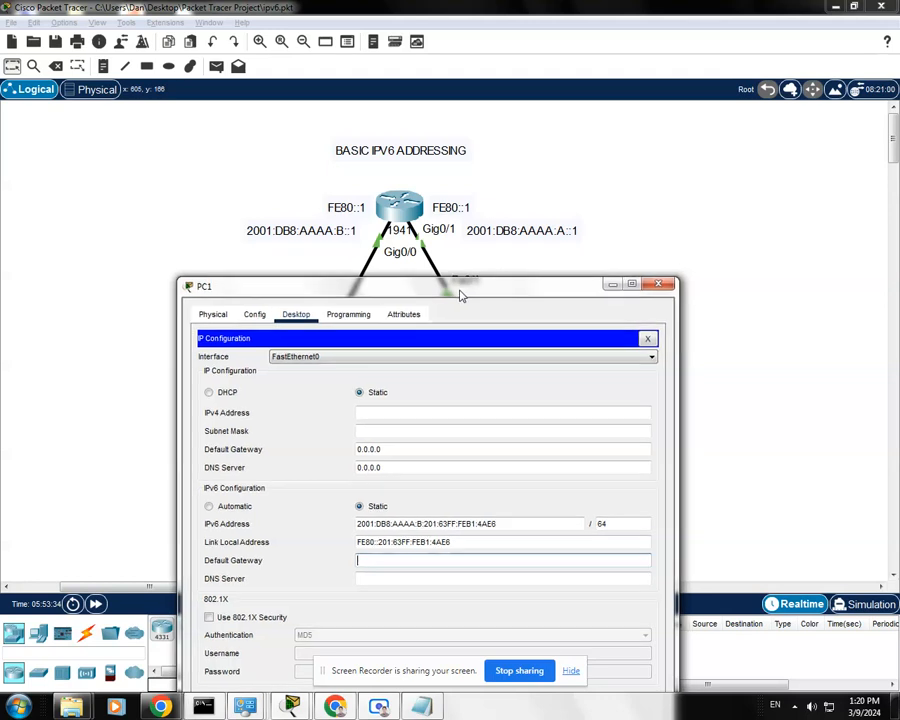
pyautogui.moveTo(458, 292); pyautogui.dragTo(460, 171)
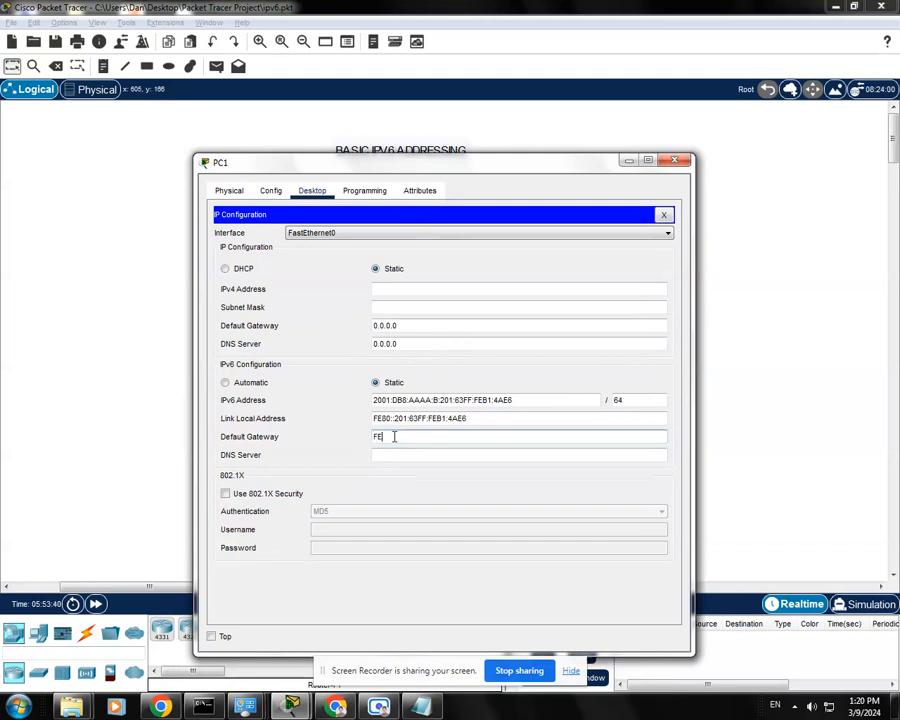
pyautogui.write('80::1')
pyautogui.click(476, 456)
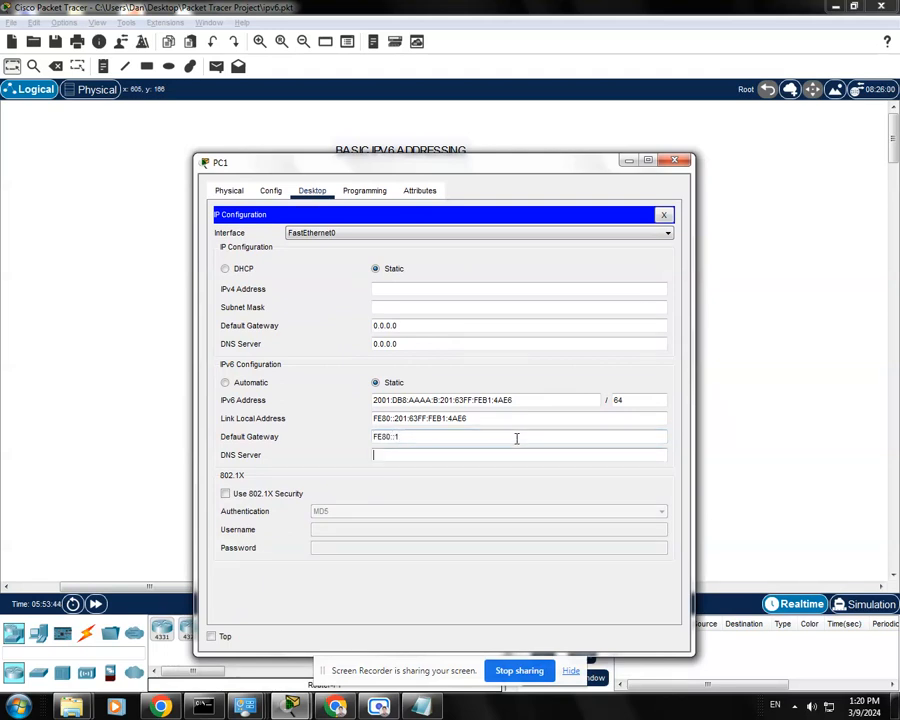
pyautogui.click(663, 215)
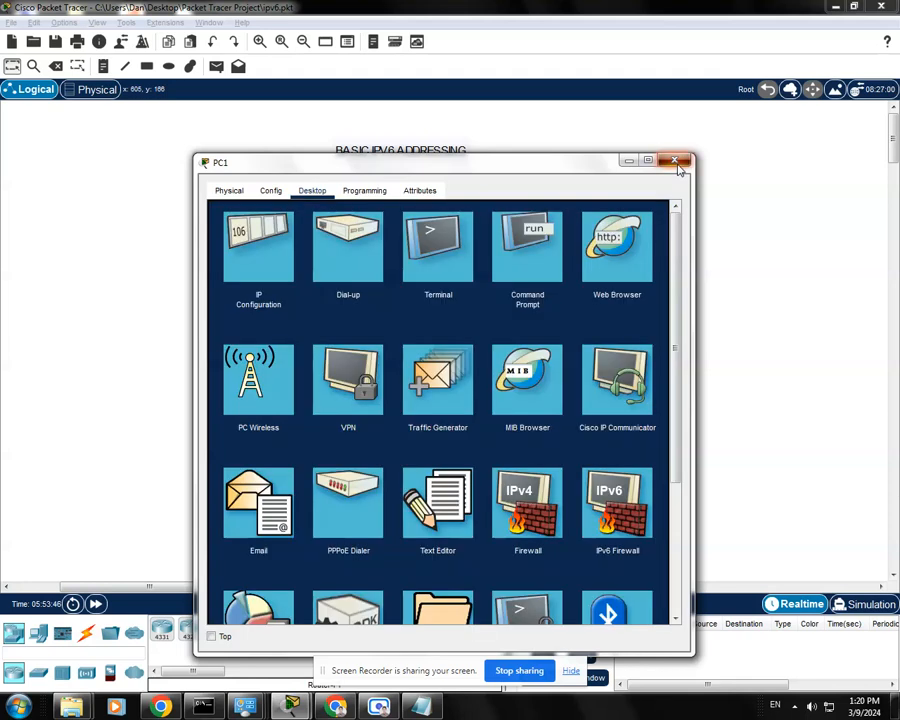
# Step: Close PC1's window and copy the network prefix 2001:DB8:AAAA:A from the router's Gig0/1 address label
pyautogui.click(675, 160)
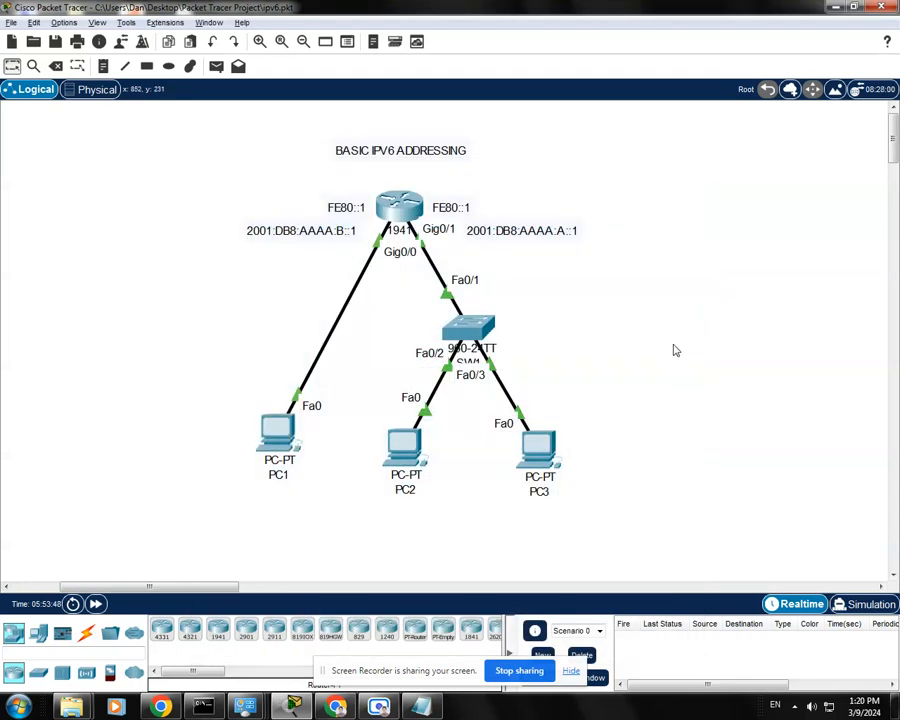
pyautogui.click(404, 450)
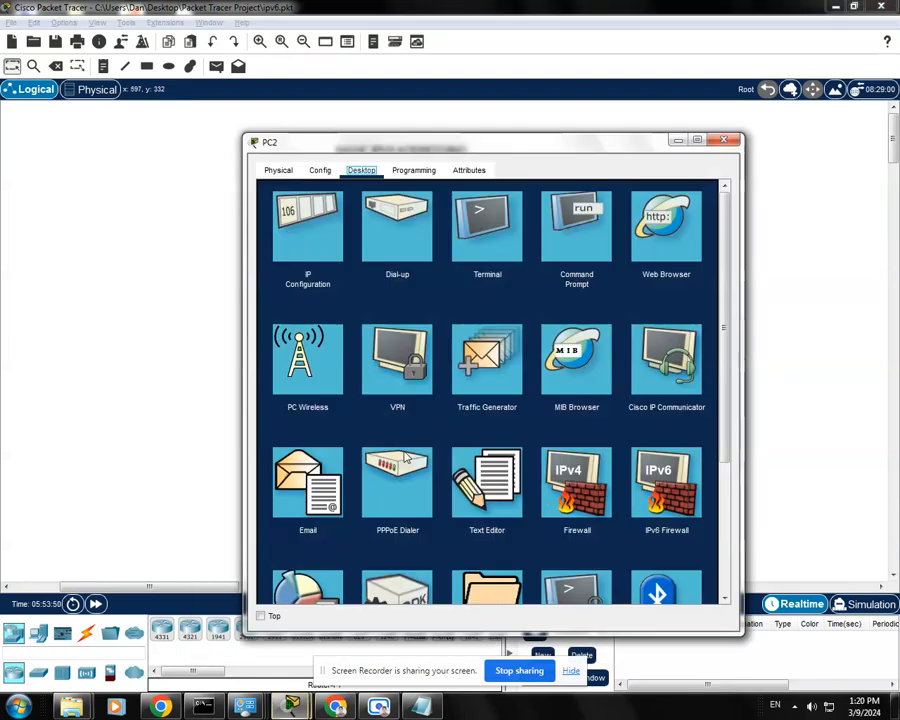
pyautogui.moveTo(534, 143); pyautogui.dragTo(499, 402)
pyautogui.click(564, 304)
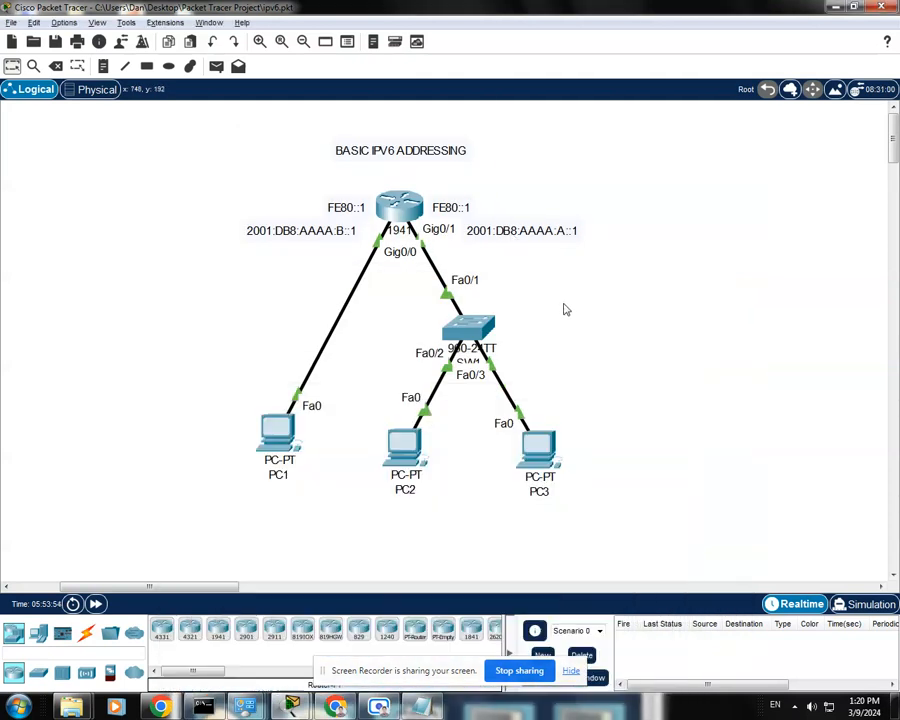
pyautogui.doubleClick(508, 232)
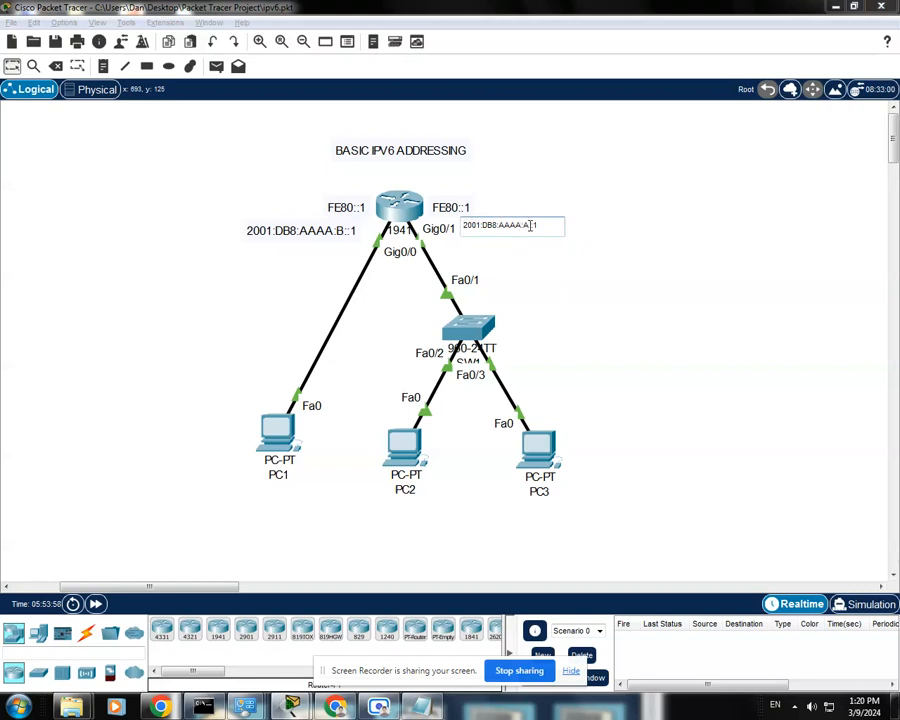
pyautogui.moveTo(531, 225); pyautogui.dragTo(464, 226)
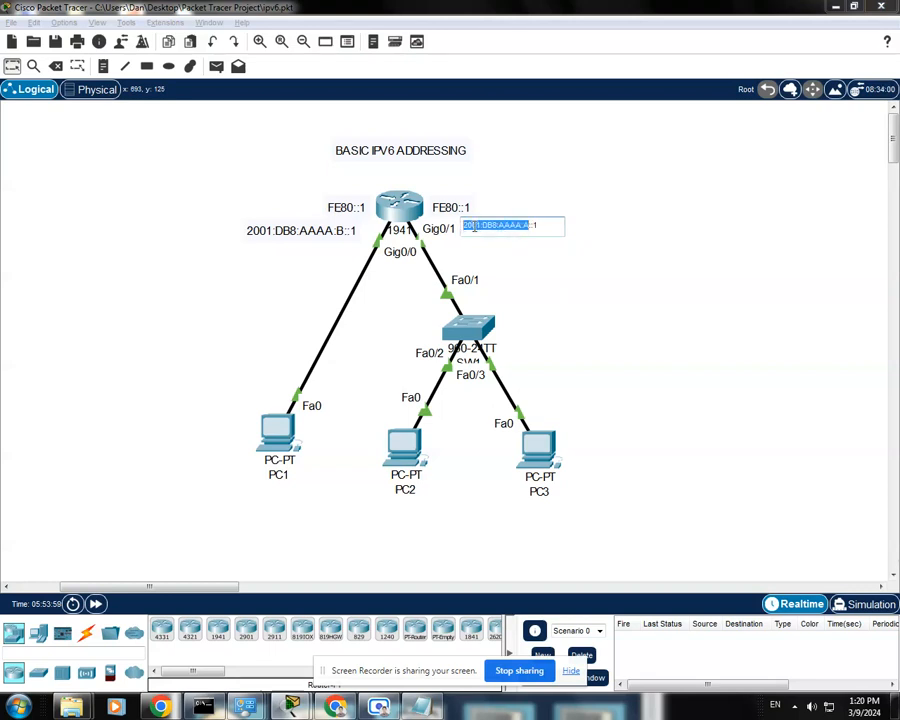
# Step: Enter the prefix 2001:DB8:AAAA:A: as the start of PC2's static IPv6 address in its IP Configuration
pyautogui.click(406, 450)
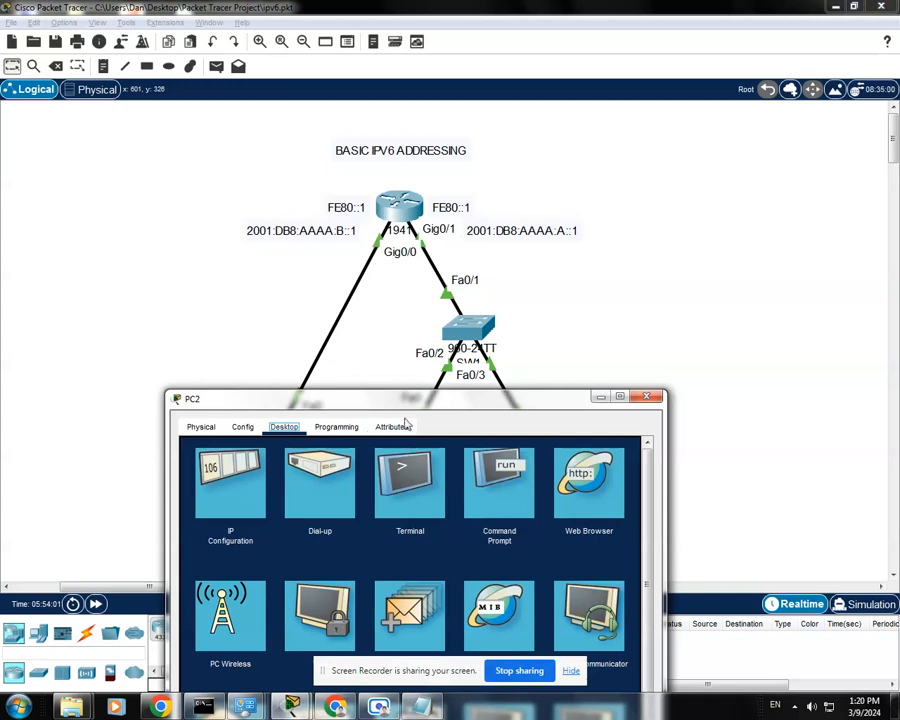
pyautogui.moveTo(418, 405); pyautogui.dragTo(446, 140)
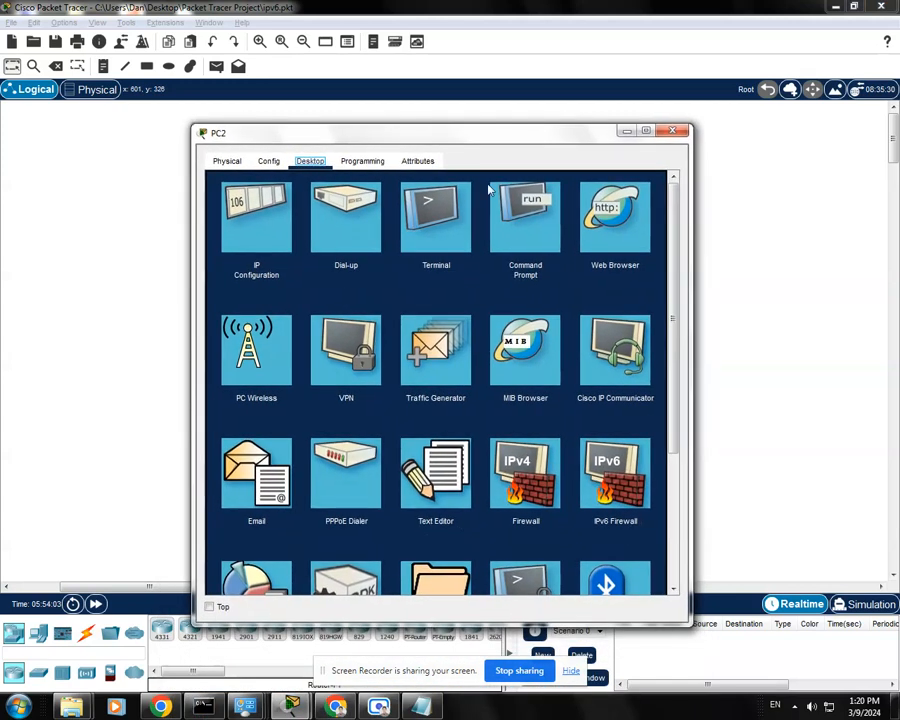
pyautogui.click(281, 231)
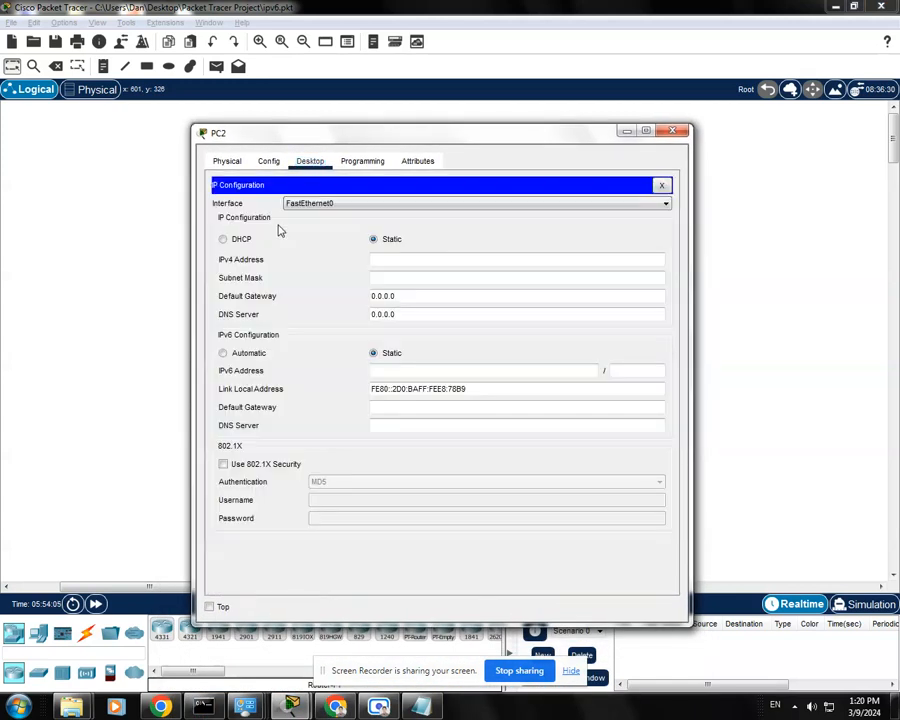
pyautogui.click(425, 372)
pyautogui.write('2001:DB8:AAAA:A:')
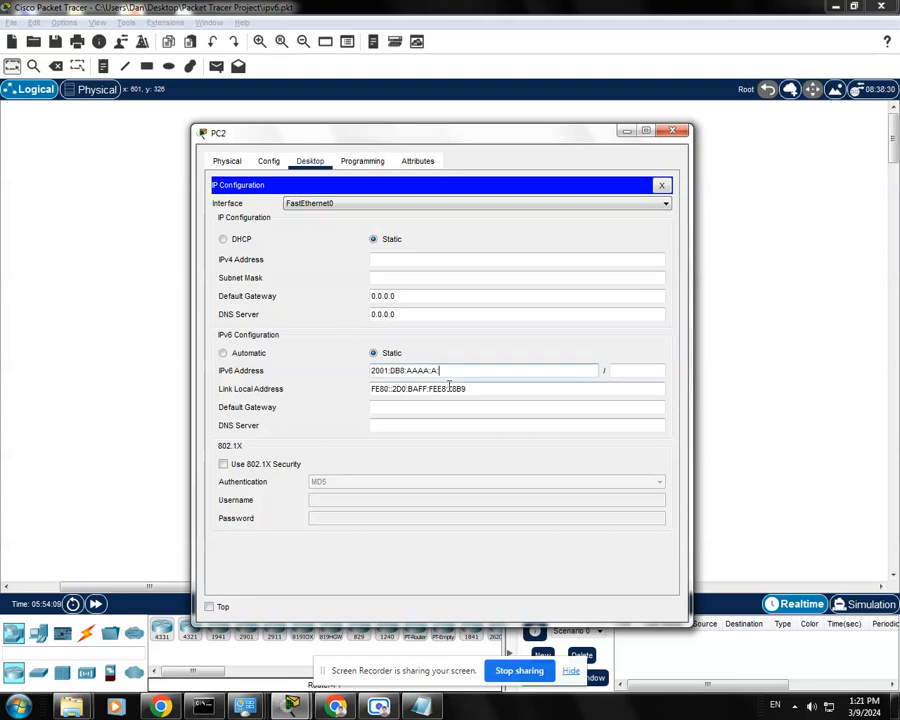
# Step: Append the interface ID 2D0:BAFF:FEE8:78B9 from PC2's link-local address to its IPv6 address
pyautogui.moveTo(482, 390); pyautogui.dragTo(394, 394)
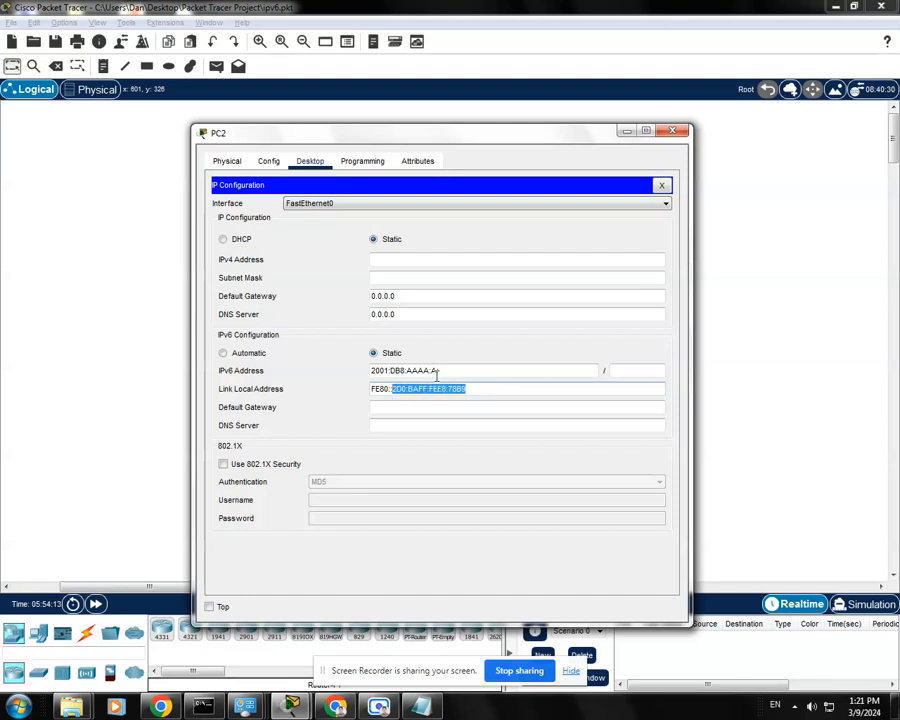
pyautogui.hotkey('ctrl', 'c')
pyautogui.click(437, 371)
pyautogui.write(':')
pyautogui.hotkey('ctrl', 'v')
# Step: Set PC2's IPv6 prefix length to 64 and its IPv6 default gateway to FE80::1, closing PC2's window
pyautogui.click(630, 371)
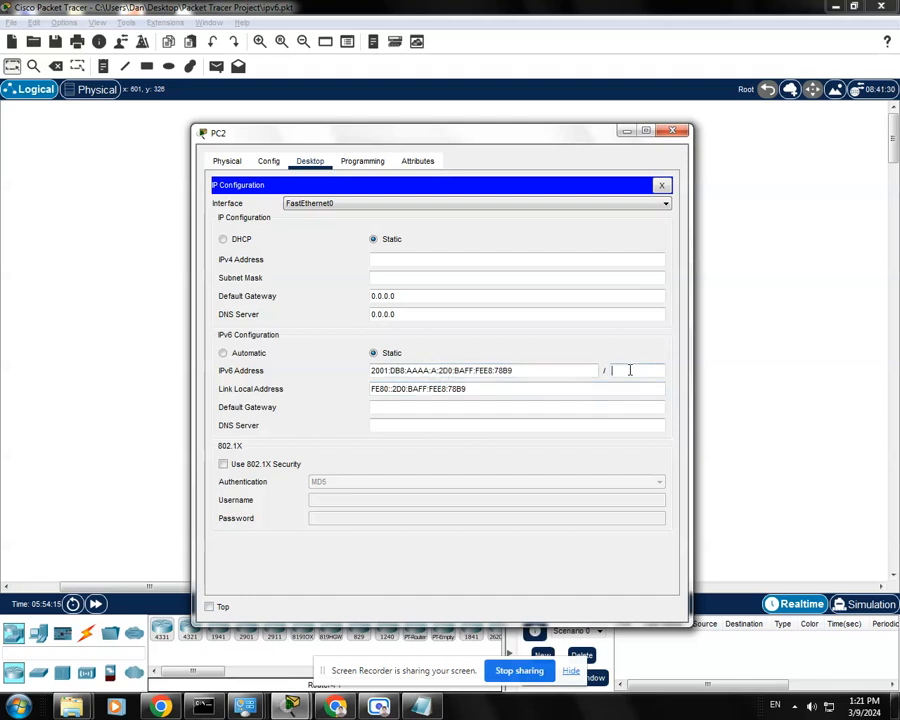
pyautogui.write('64')
pyautogui.click(405, 405)
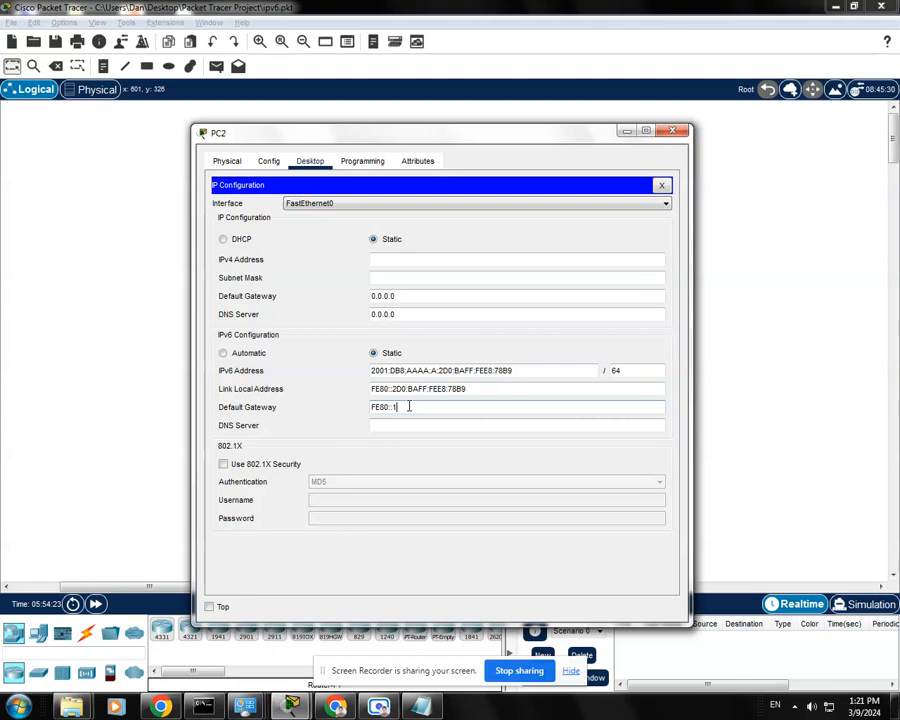
pyautogui.click(420, 424)
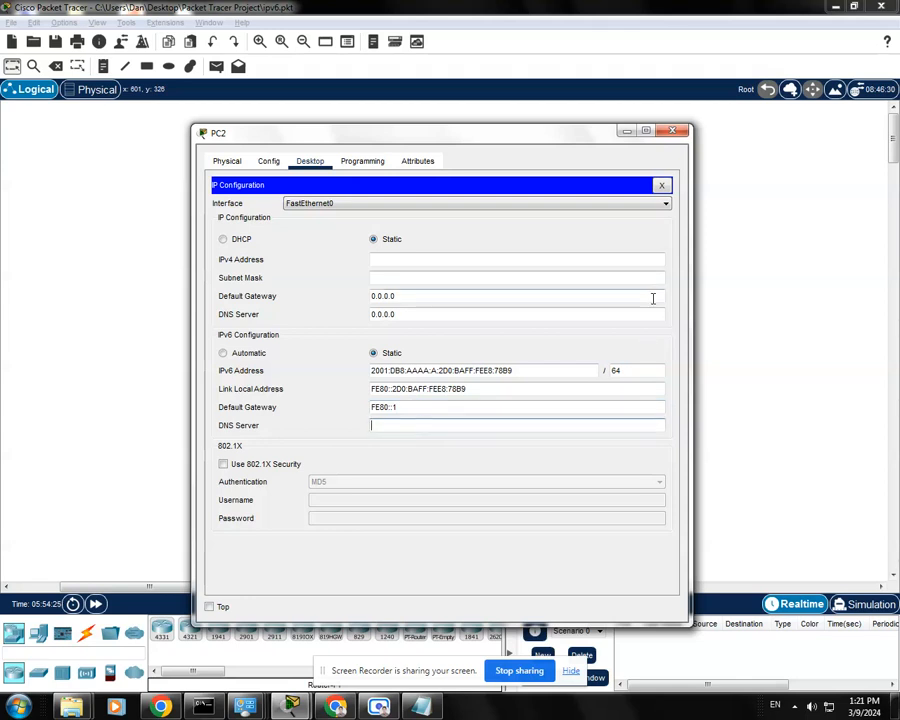
pyautogui.click(662, 187)
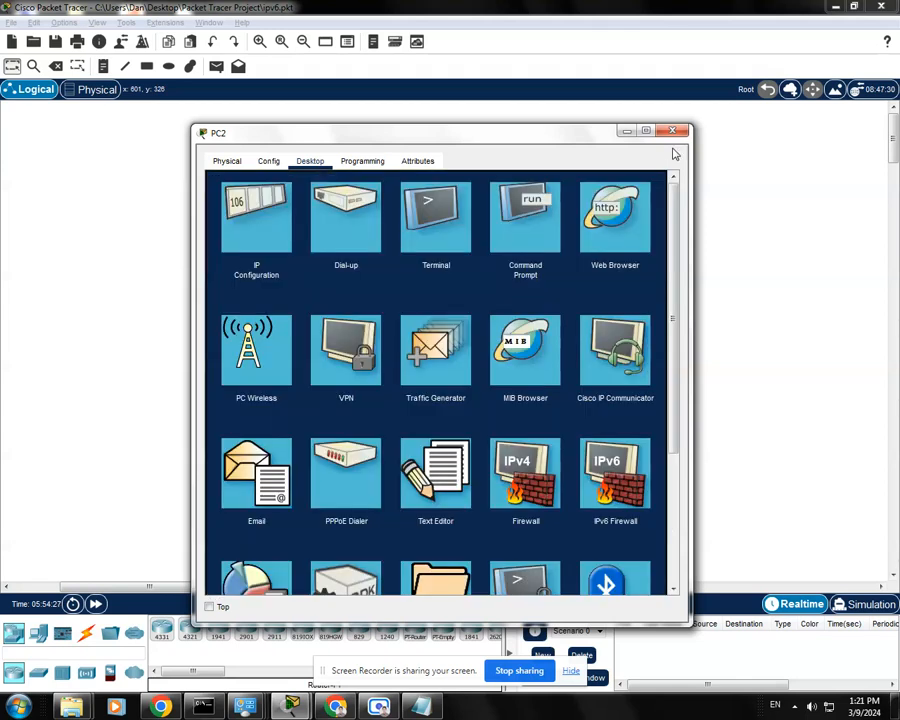
pyautogui.click(672, 130)
# Step: Bring up PC3's IP Configuration, and copy the prefix 2001:DB8:AAAA:A from the router's Gig0/1 address label
pyautogui.click(550, 451)
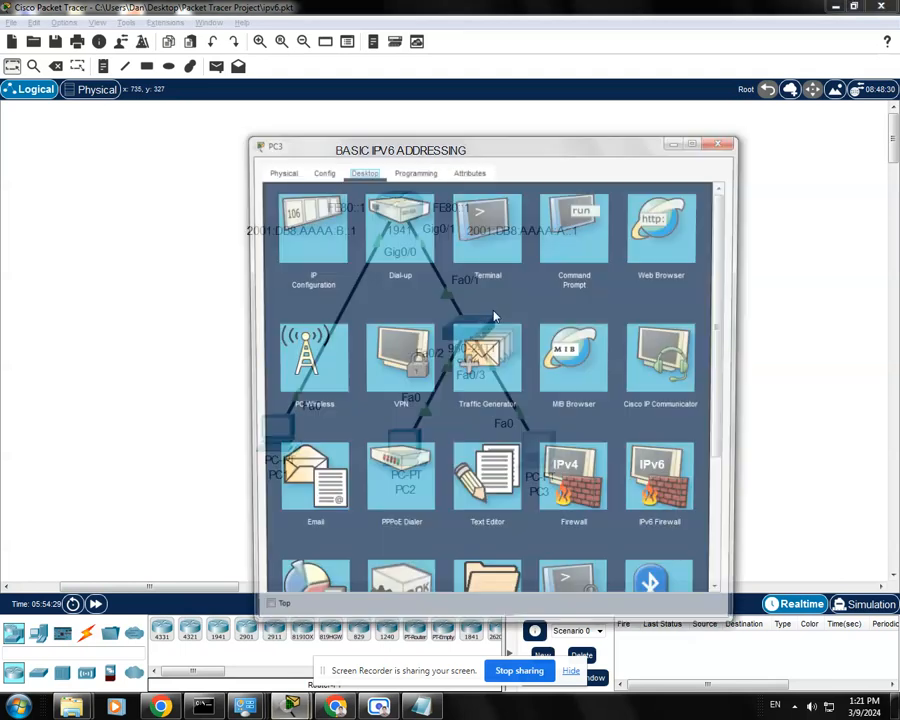
pyautogui.click(298, 236)
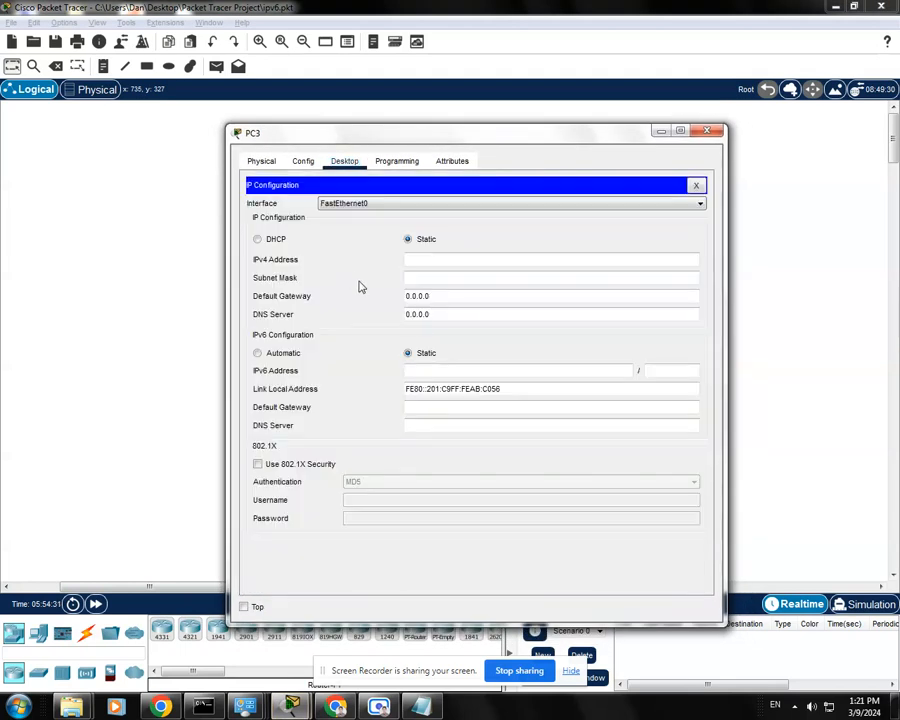
pyautogui.click(438, 371)
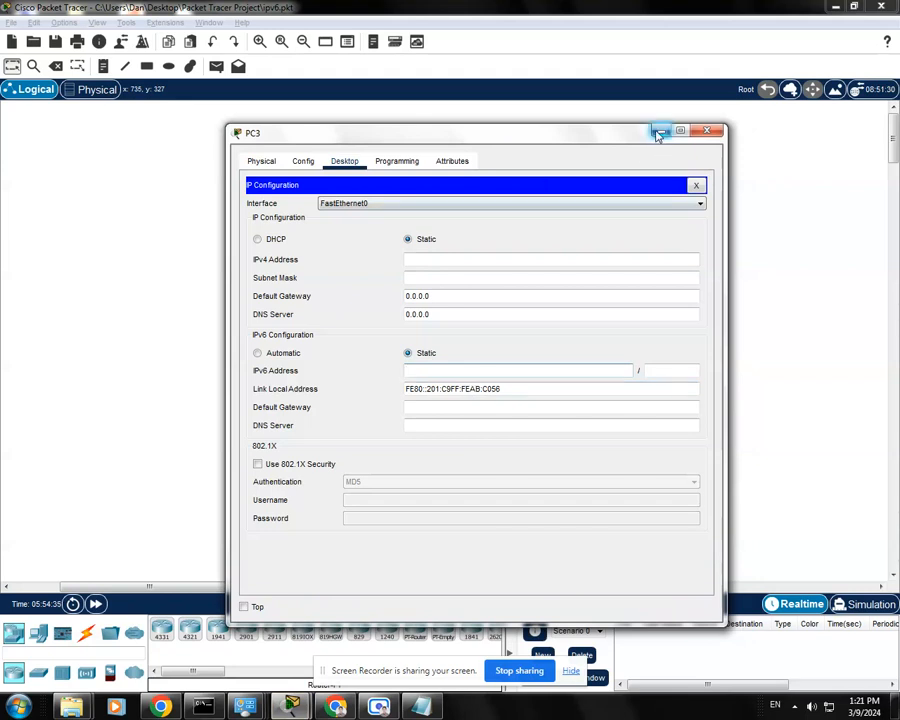
pyautogui.click(707, 131)
pyautogui.doubleClick(503, 229)
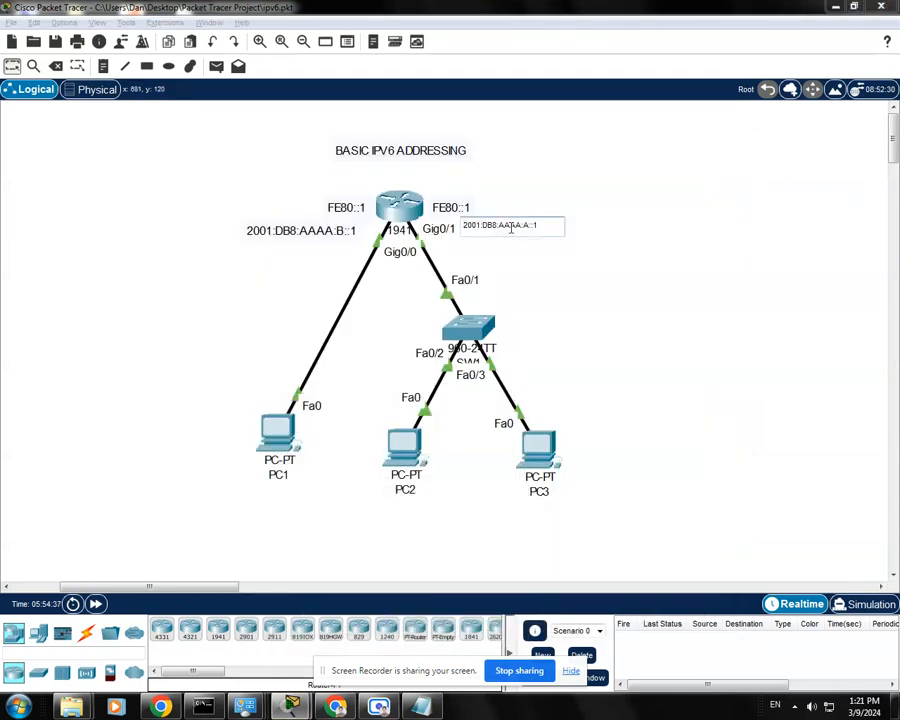
pyautogui.moveTo(527, 225); pyautogui.dragTo(463, 225)
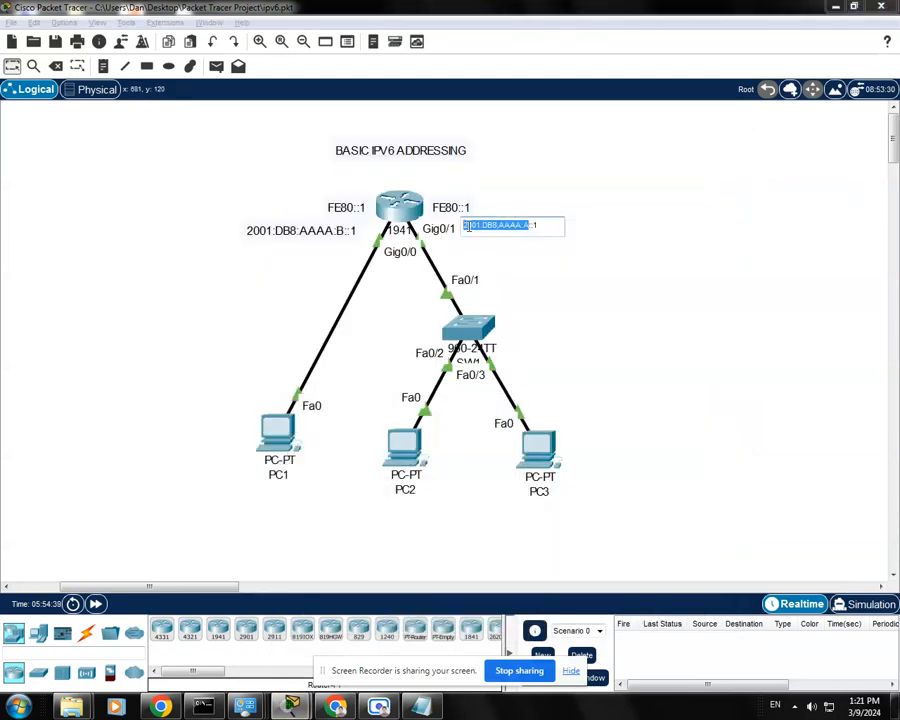
# Step: Enter the prefix 2001:DB8:AAAA:A: as the start of PC3's static IPv6 address
pyautogui.click(540, 468)
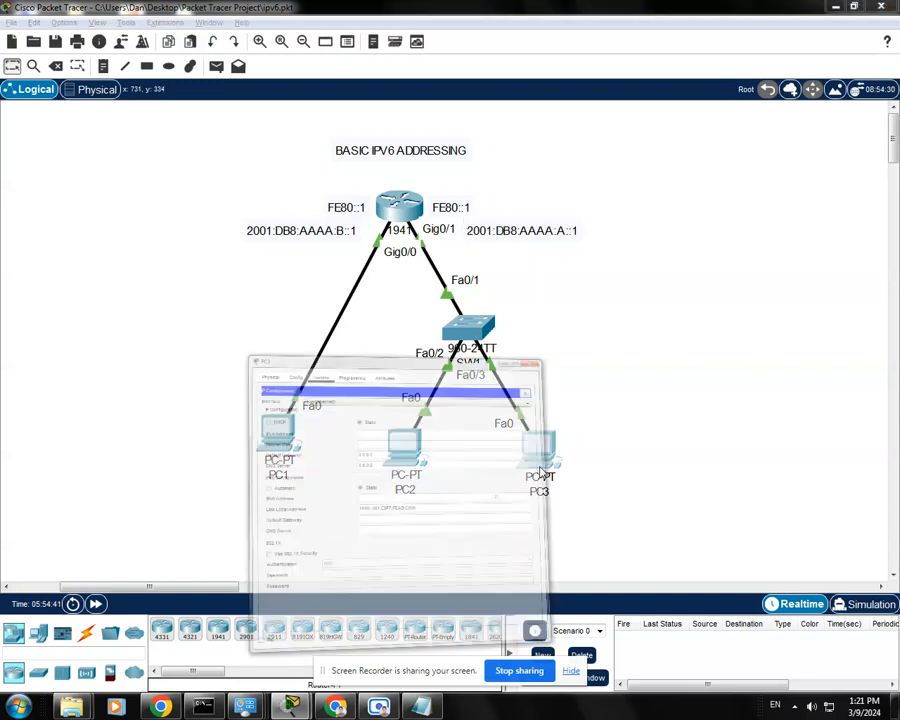
pyautogui.click(428, 372)
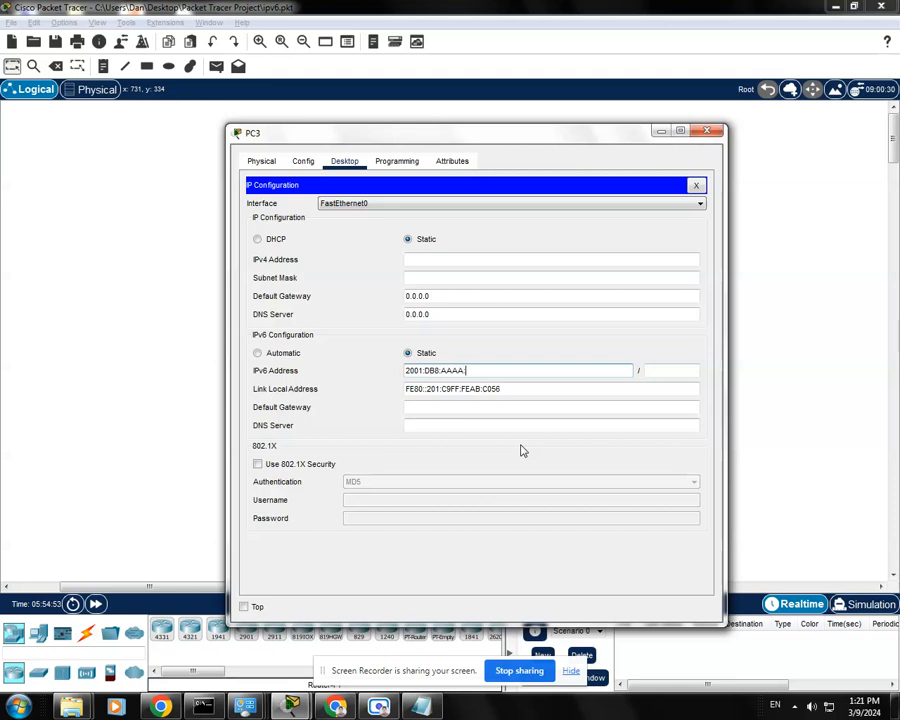
pyautogui.moveTo(526, 135); pyautogui.dragTo(503, 164)
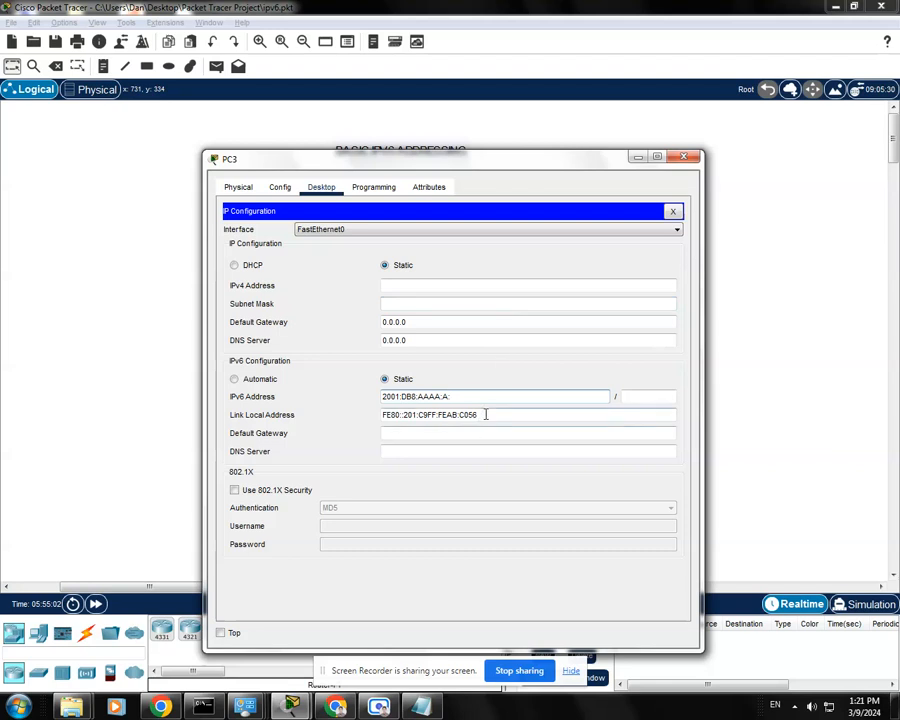
# Step: Append the interface ID 201:C9FF:FEAB:C056 from PC3's link-local address to its IPv6 address
pyautogui.moveTo(484, 414); pyautogui.dragTo(424, 418)
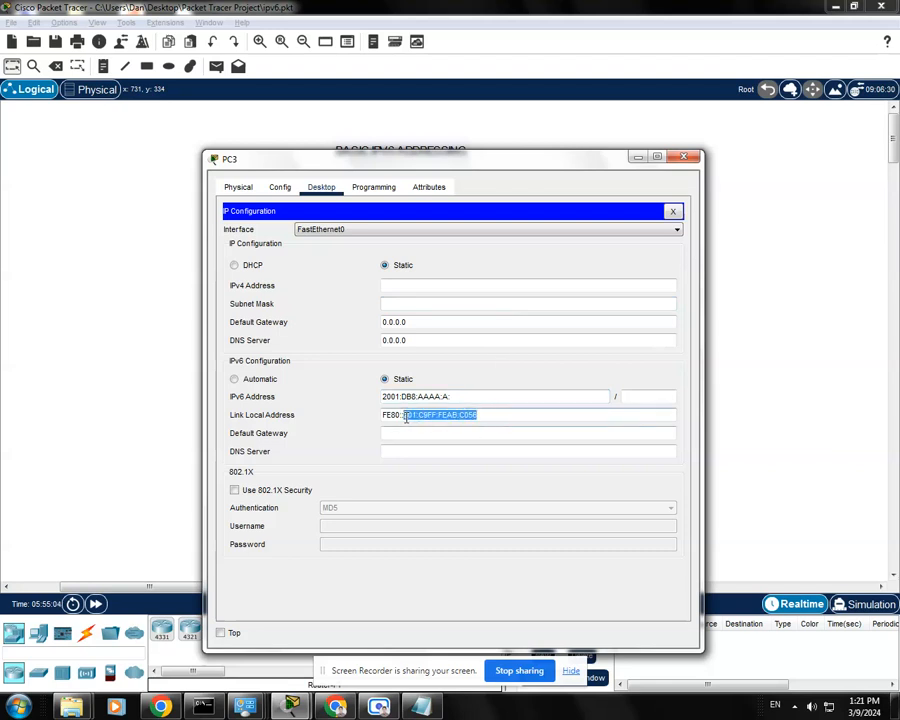
pyautogui.click(466, 396)
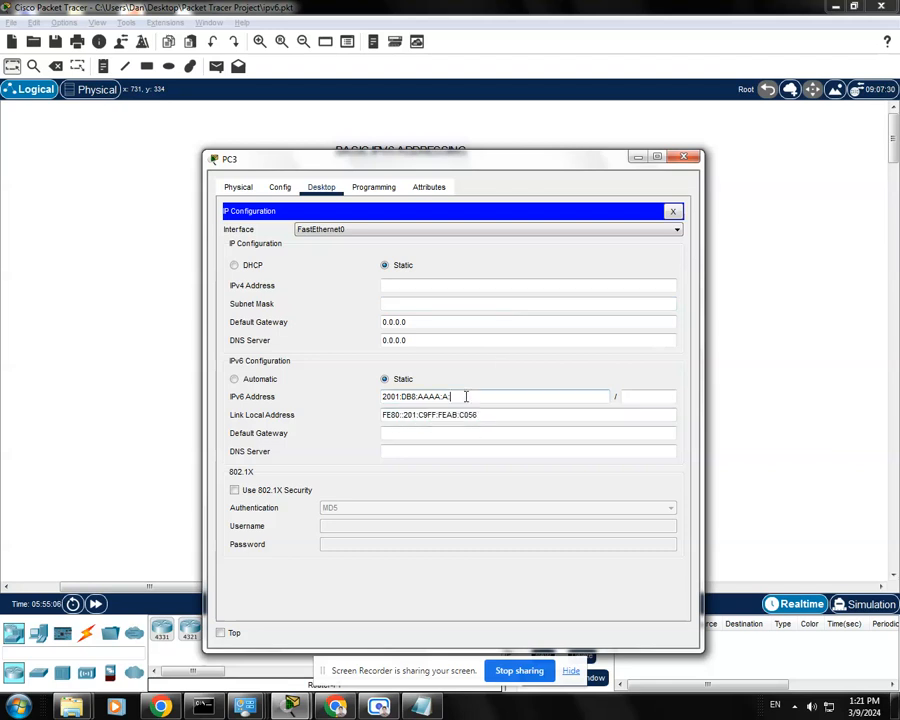
pyautogui.hotkey('ctrl', 'v')
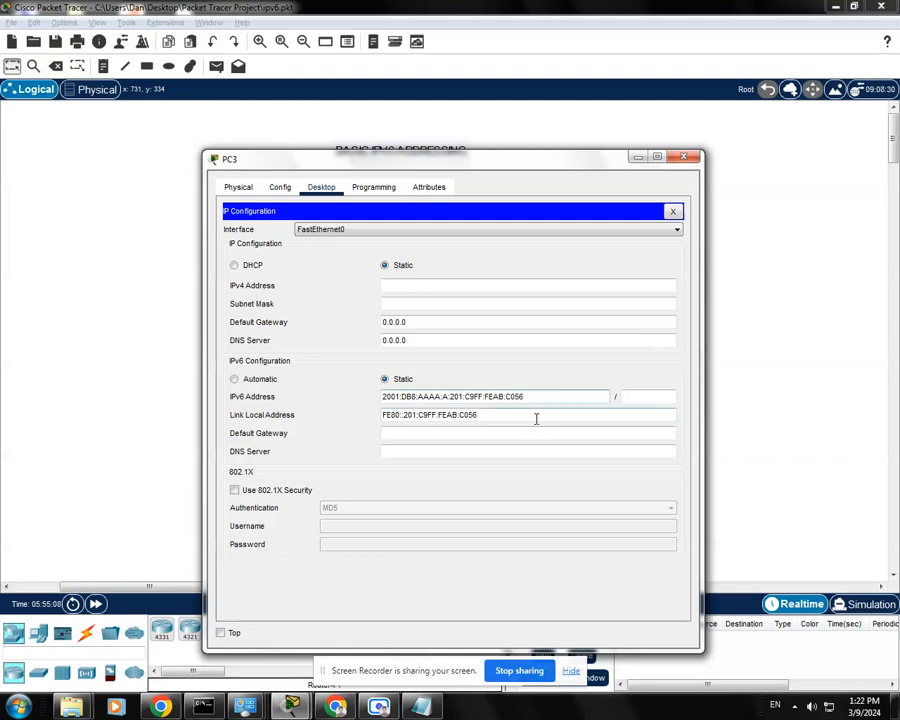
# Step: Set PC3's IPv6 prefix length to 64 and its IPv6 default gateway to FE80::1, closing PC3's window
pyautogui.click(634, 396)
pyautogui.write('64')
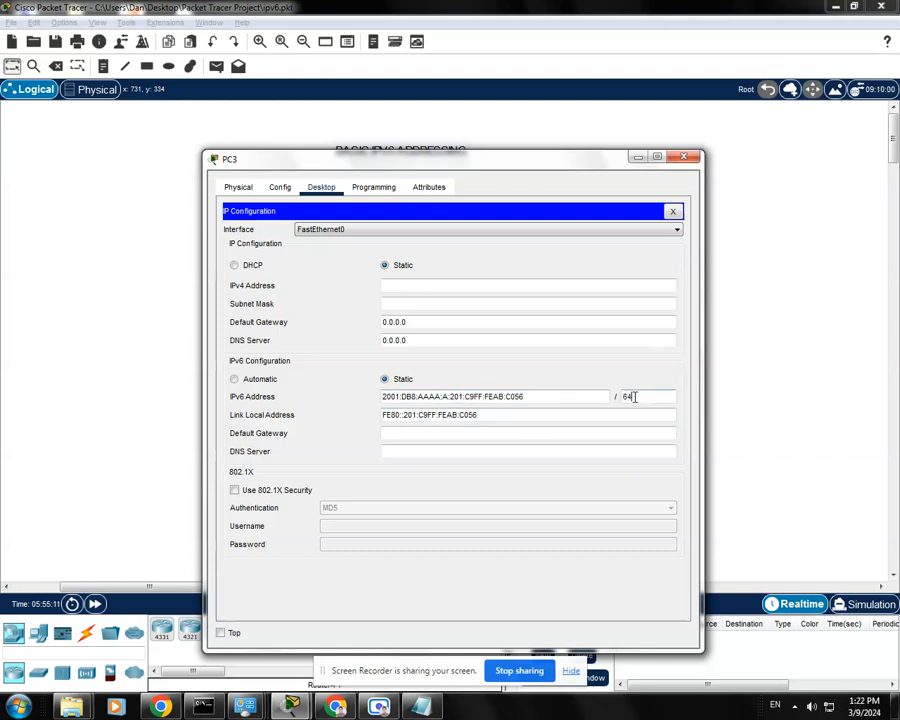
pyautogui.click(400, 430)
pyautogui.write('FE80::1')
pyautogui.click(434, 448)
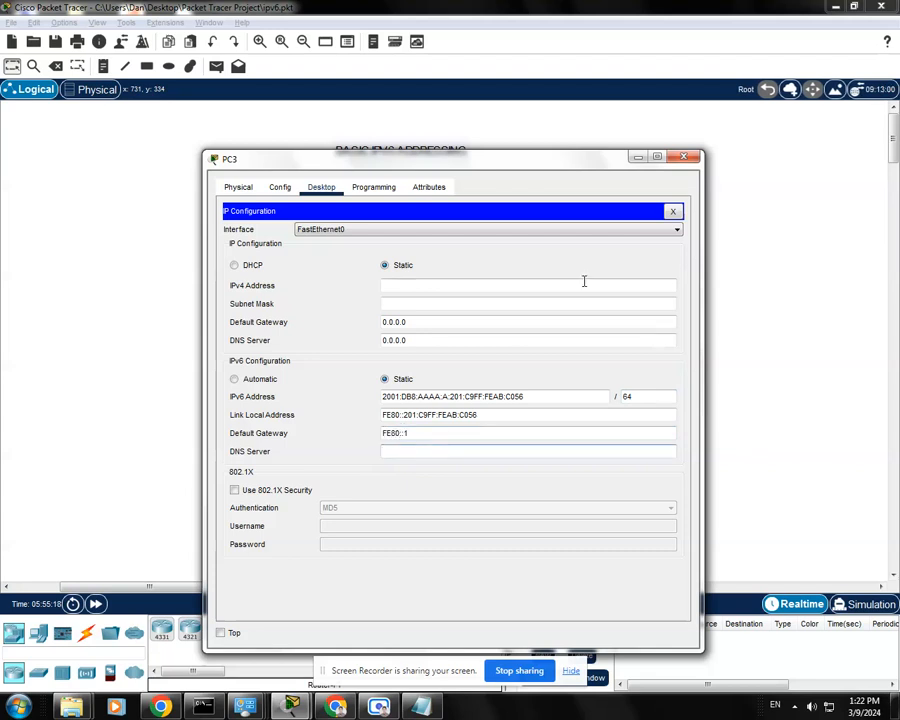
pyautogui.click(673, 211)
pyautogui.click(685, 159)
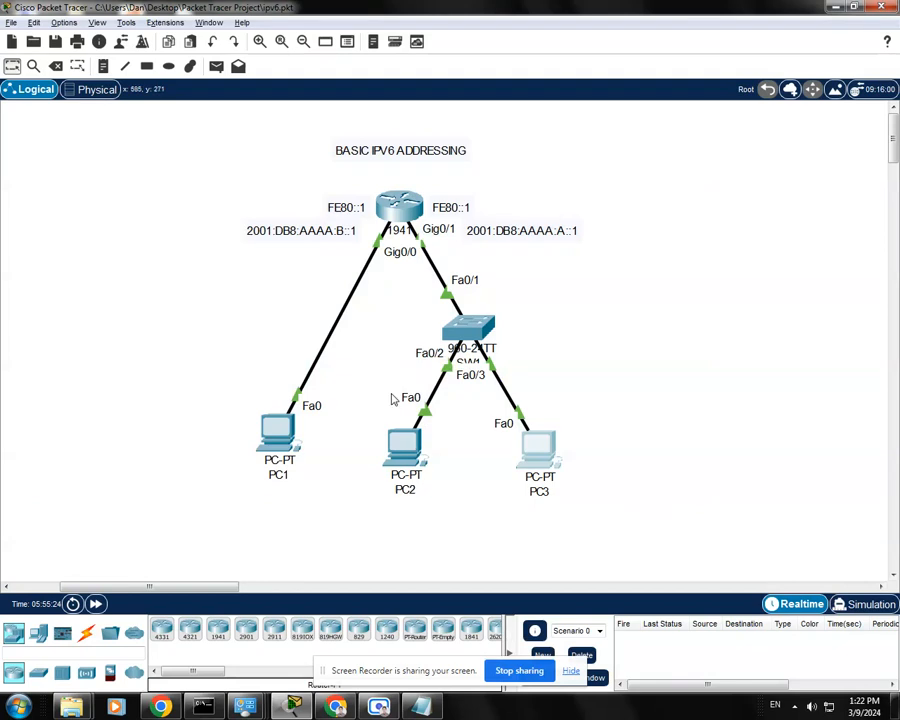
# Step: Copy PC2's full IPv6 address from its IP Configuration and close PC2's window
pyautogui.click(404, 445)
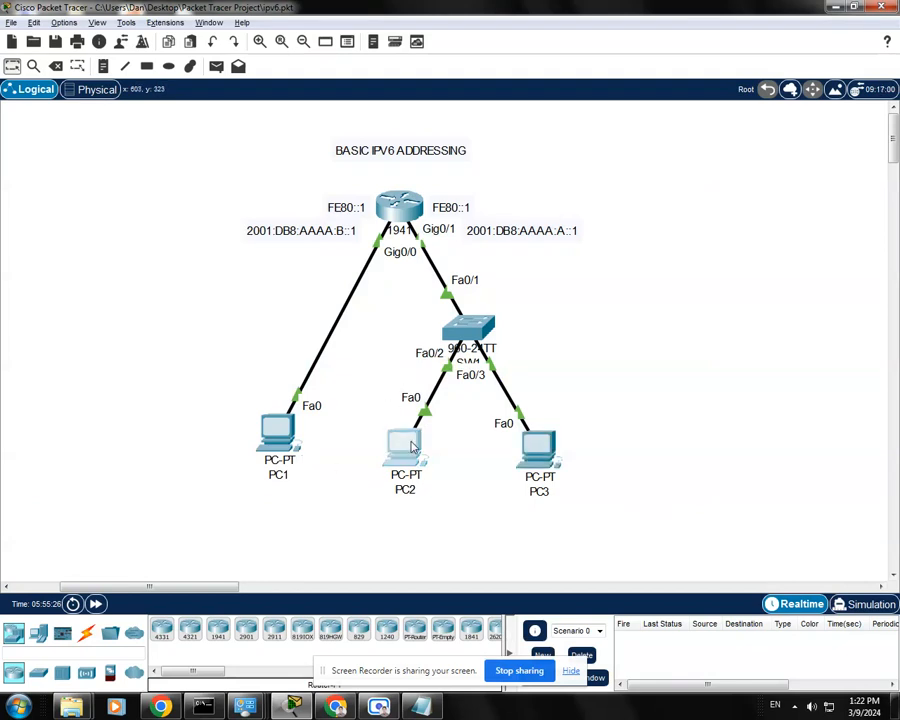
pyautogui.moveTo(528, 145); pyautogui.dragTo(505, 126)
pyautogui.click(333, 201)
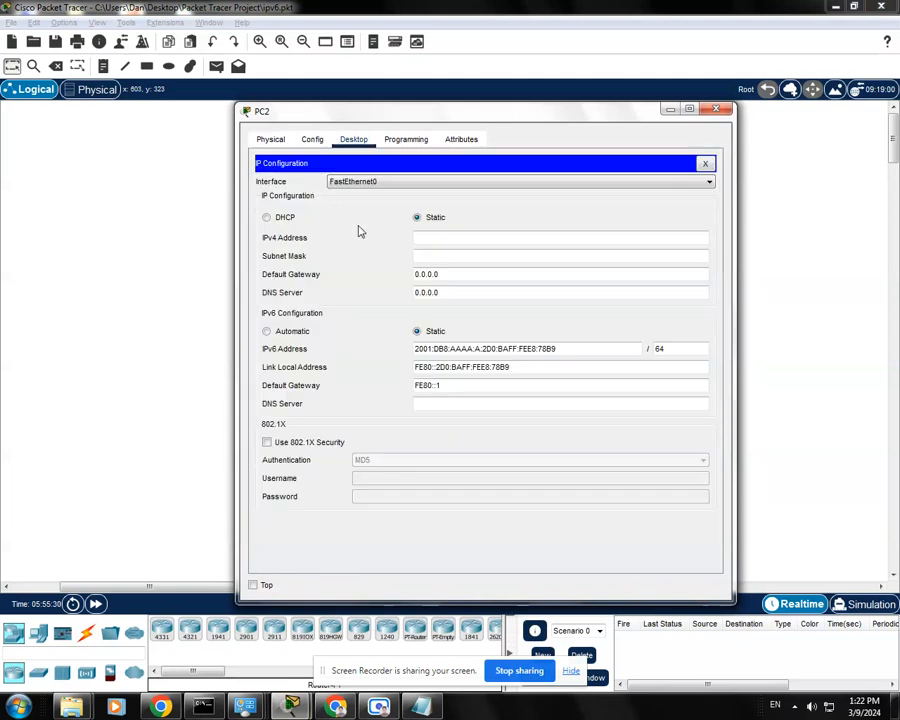
pyautogui.moveTo(570, 349); pyautogui.dragTo(392, 353)
pyautogui.hotkey('ctrl', 'c')
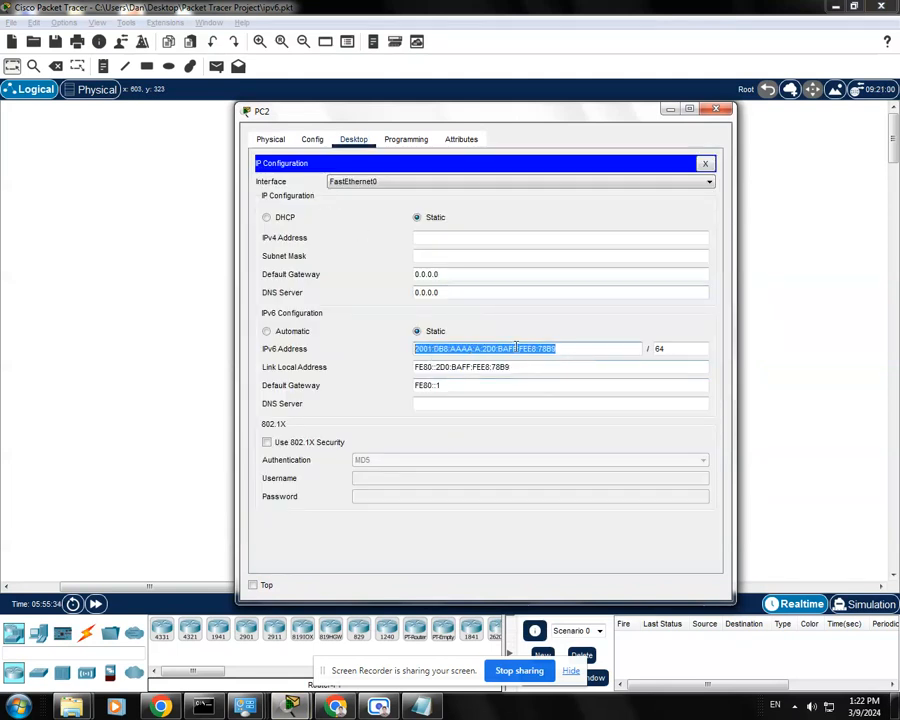
pyautogui.click(705, 164)
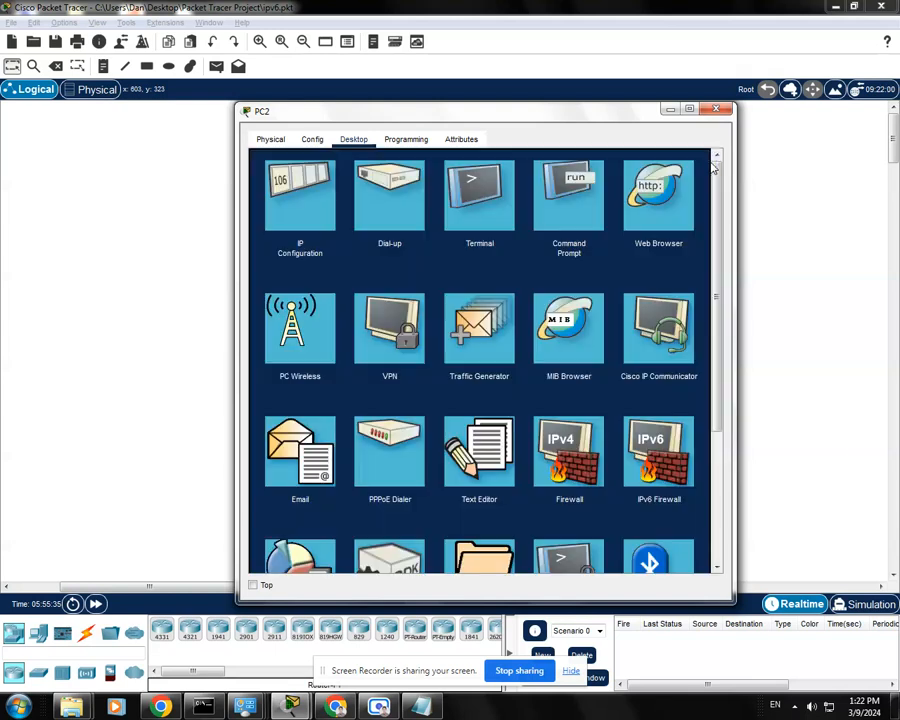
pyautogui.click(715, 109)
# Step: Ping PC2's copied IPv6 address 2001:DB8:AAAA:A:2D0:BAFF:FEE8:78B9 from PC1's Command Prompt and close PC1's window
pyautogui.doubleClick(265, 438)
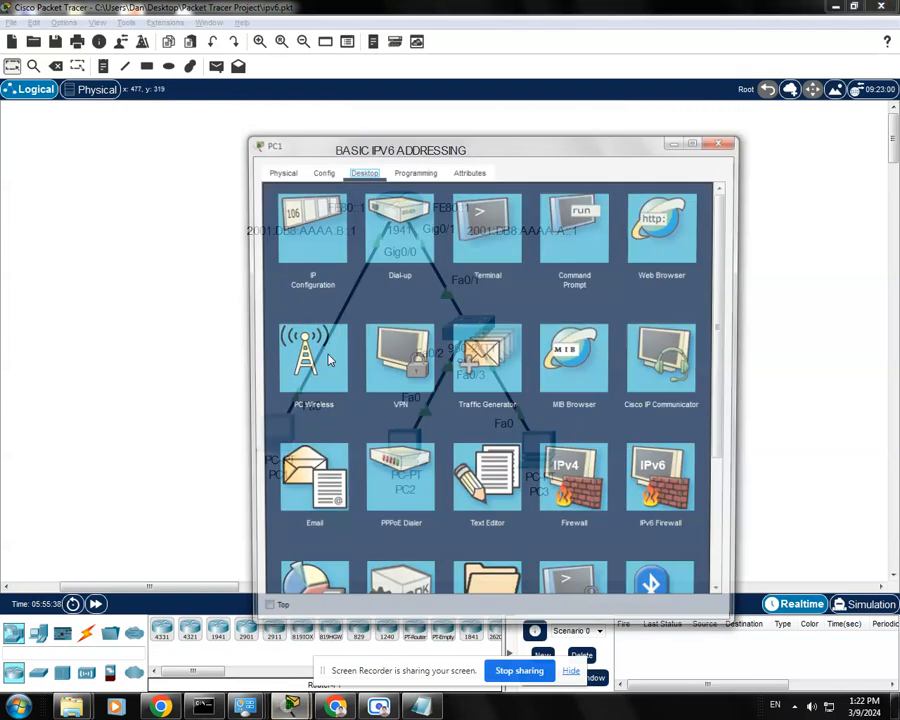
pyautogui.moveTo(516, 160); pyautogui.dragTo(481, 140)
pyautogui.click(489, 200)
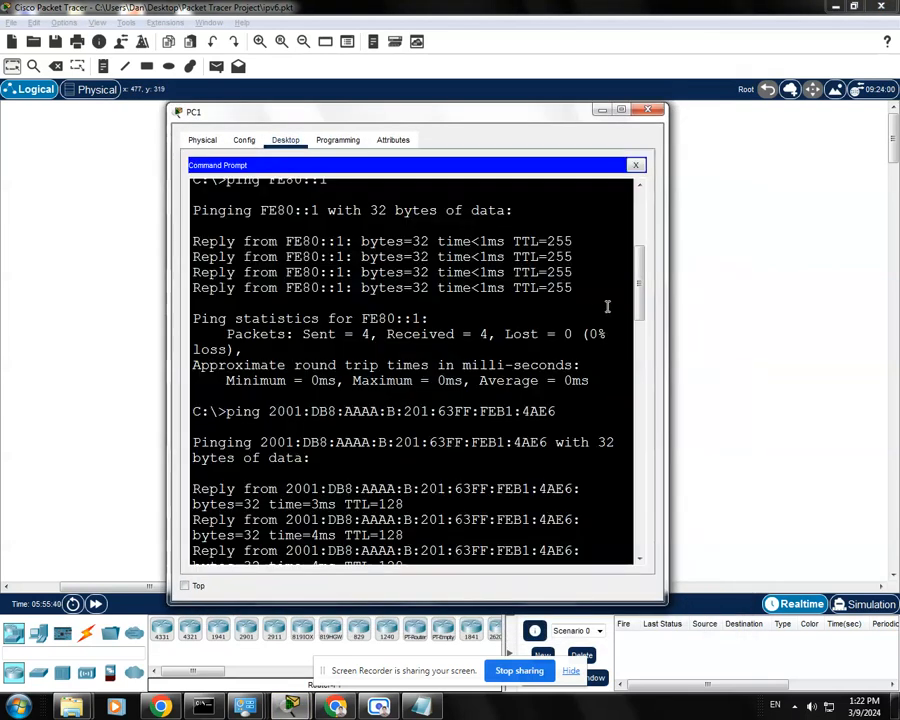
pyautogui.moveTo(665, 328); pyautogui.dragTo(768, 330)
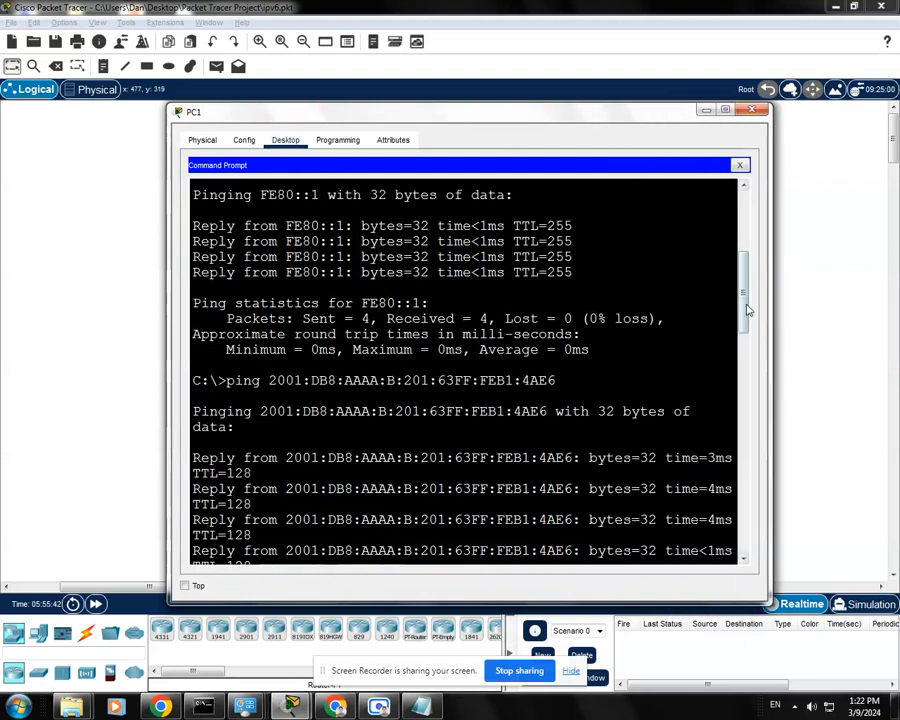
pyautogui.scroll(-10, 765, 450)
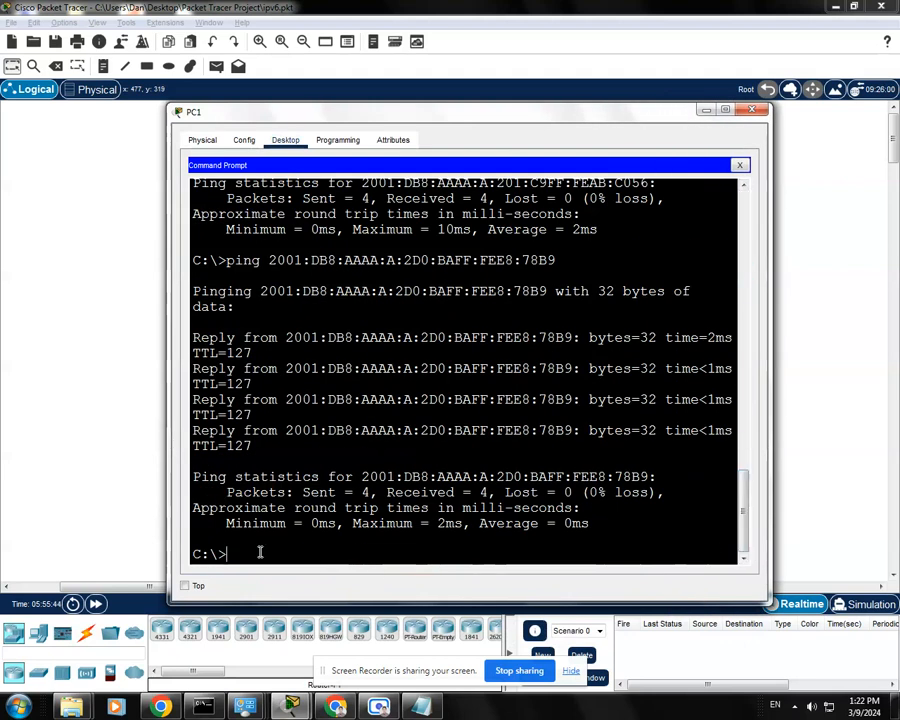
pyautogui.write('ping')
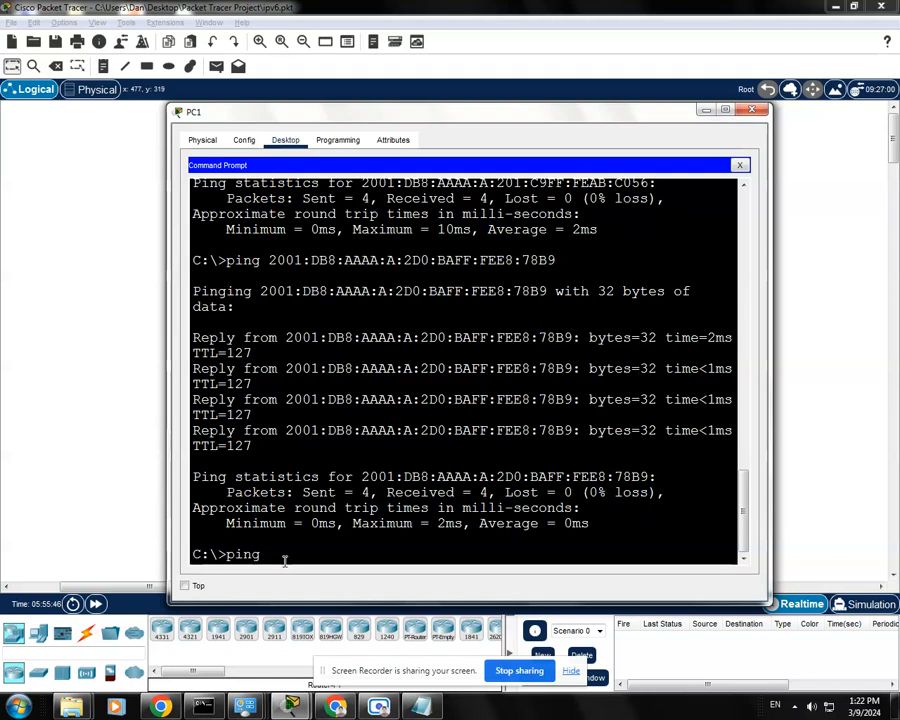
pyautogui.rightClick(270, 554)
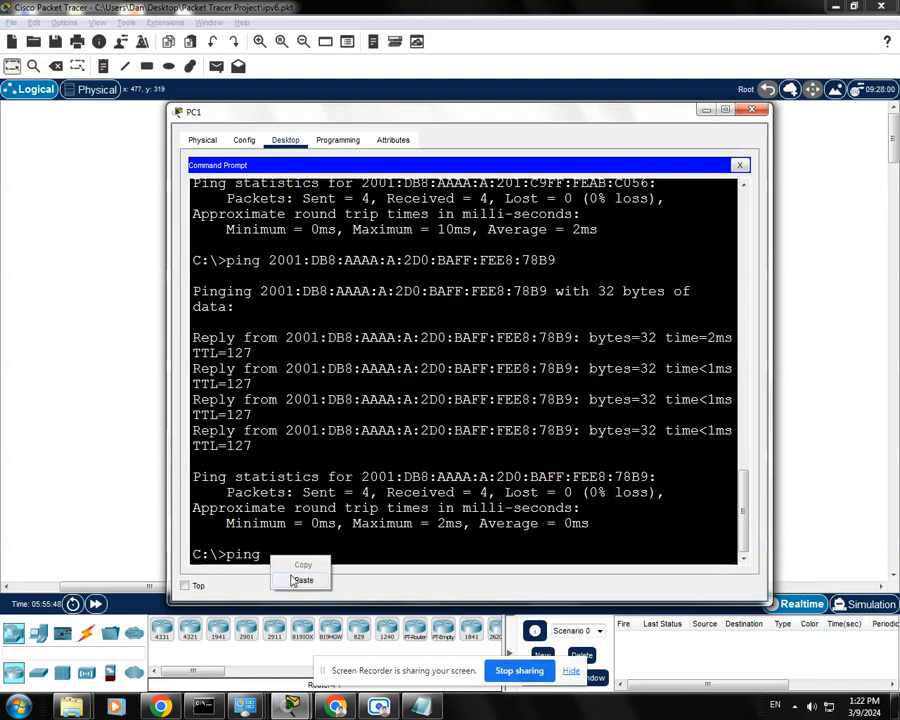
pyautogui.click(293, 580)
pyautogui.press('Return')
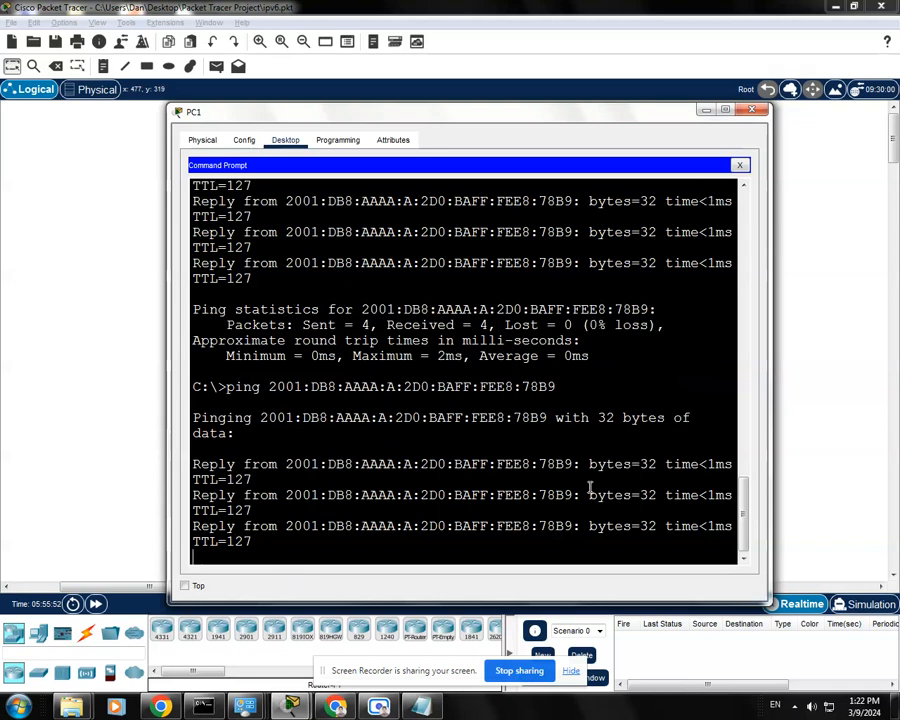
pyautogui.moveTo(768, 399); pyautogui.dragTo(818, 397)
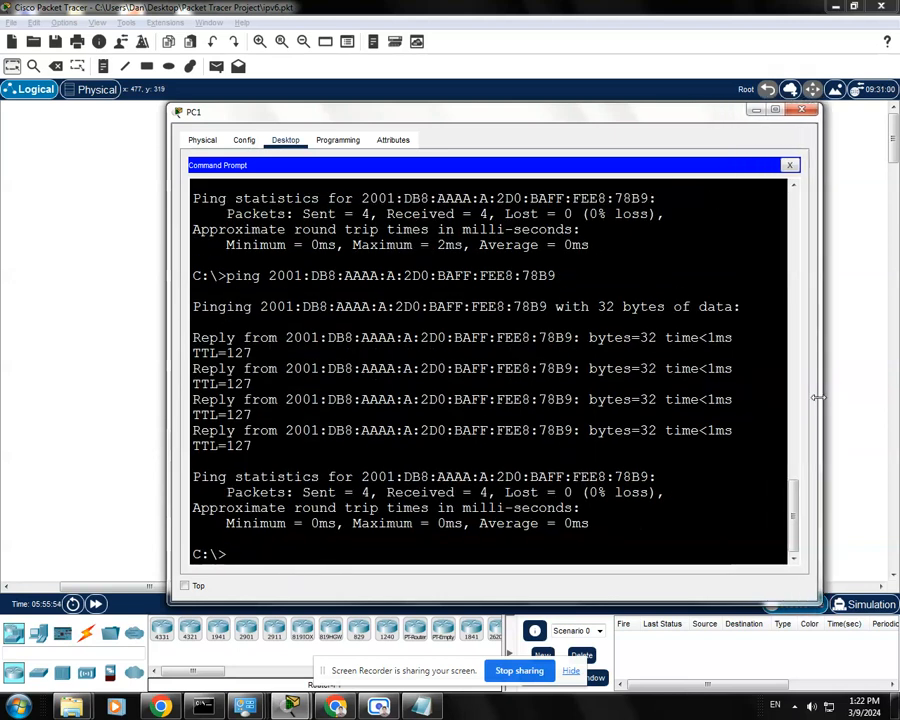
pyautogui.moveTo(614, 119); pyautogui.dragTo(602, 113)
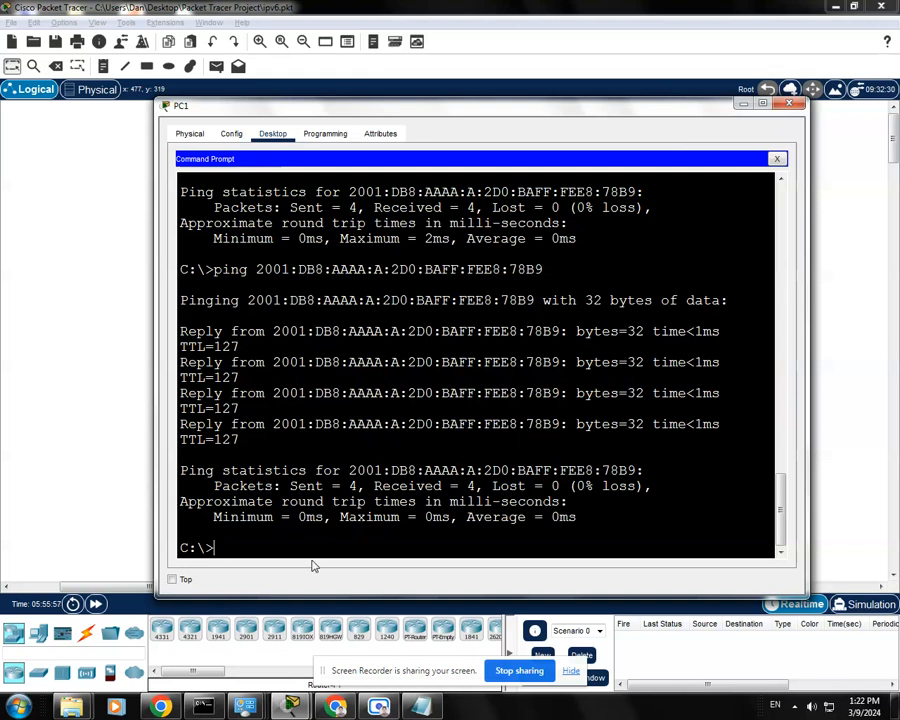
pyautogui.click(789, 103)
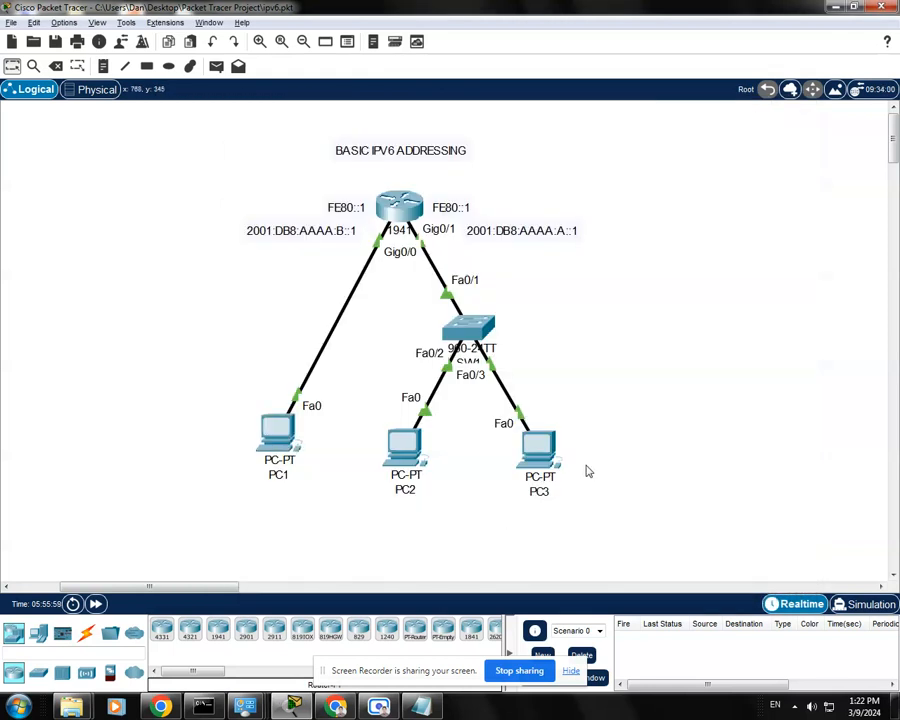
# Step: Copy PC3's full IPv6 address from its IP Configuration and close PC3's window
pyautogui.click(541, 455)
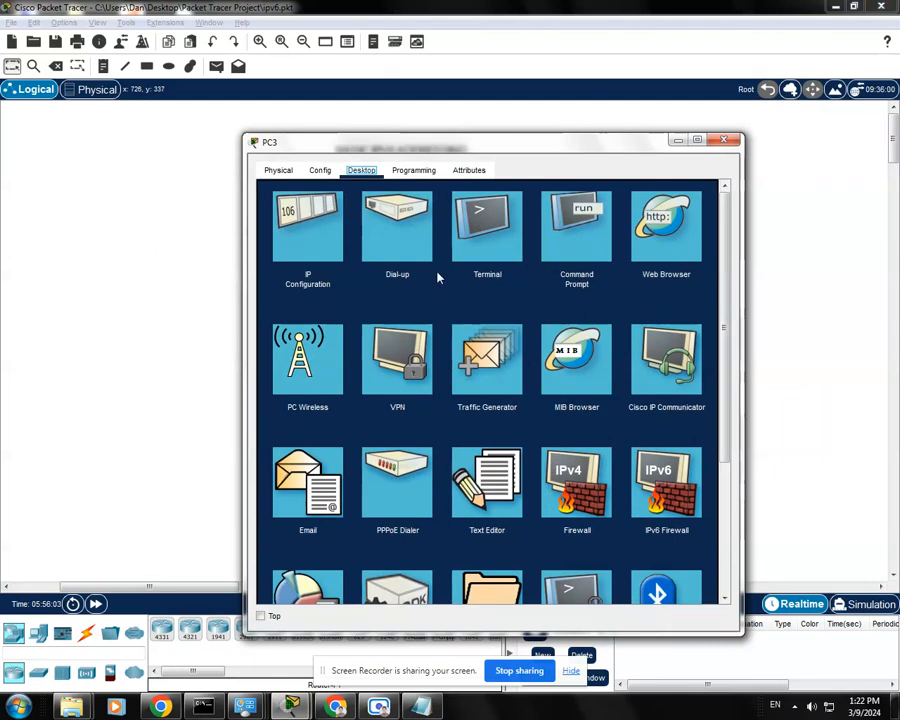
pyautogui.click(313, 240)
pyautogui.moveTo(586, 378); pyautogui.dragTo(384, 375)
pyautogui.hotkey('ctrl', 'c')
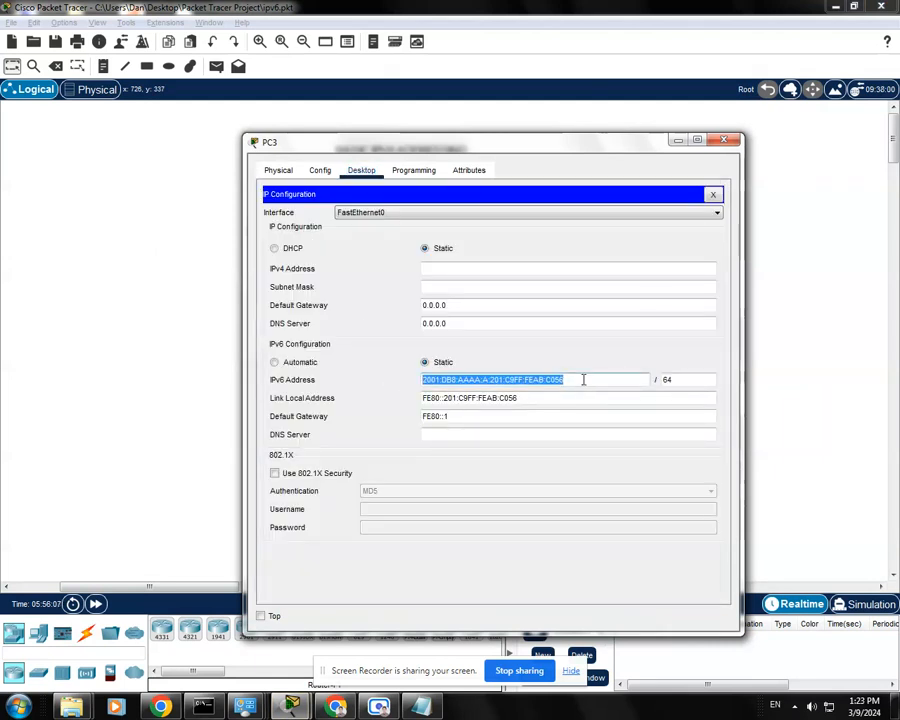
pyautogui.click(713, 194)
pyautogui.click(724, 139)
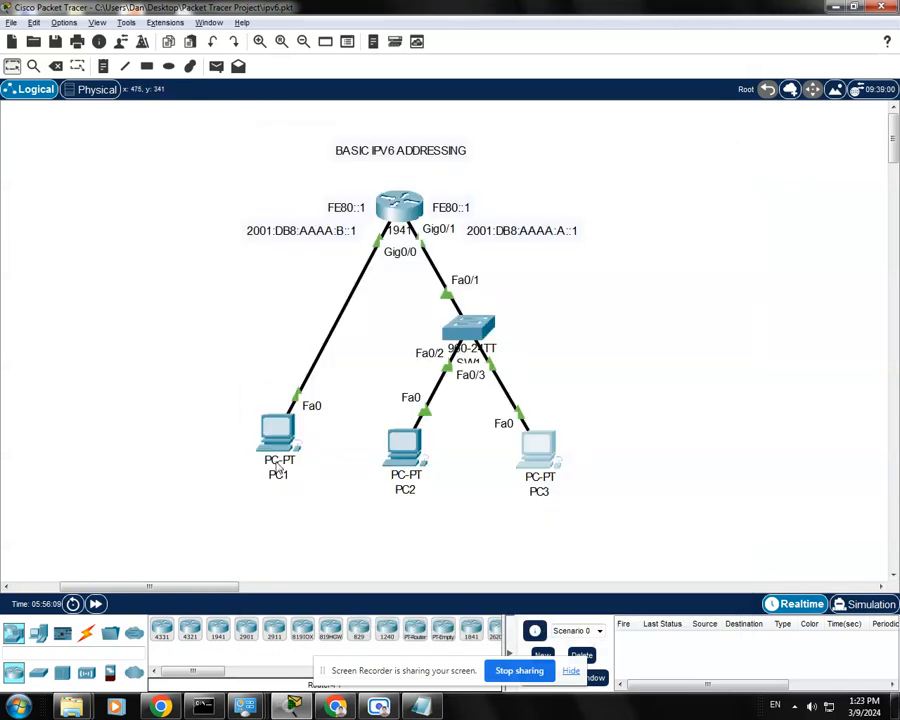
# Step: Ping PC3's copied IPv6 address 2001:DB8:AAAA:A:201:C9FF:FEAB:C056 from PC1's Command Prompt and close PC1's window
pyautogui.click(279, 433)
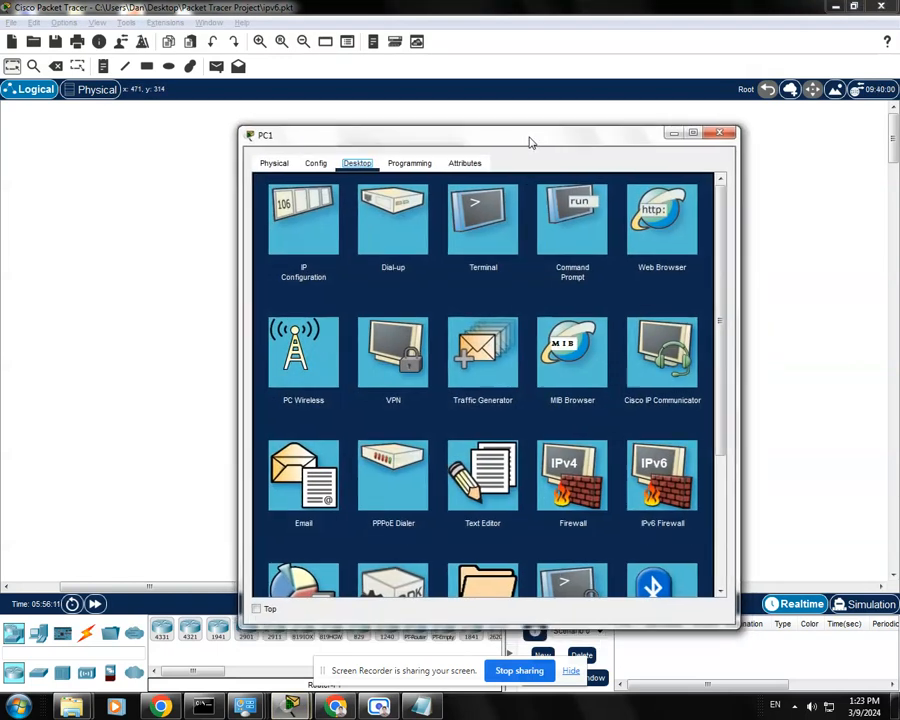
pyautogui.moveTo(531, 143); pyautogui.dragTo(527, 130)
pyautogui.click(559, 233)
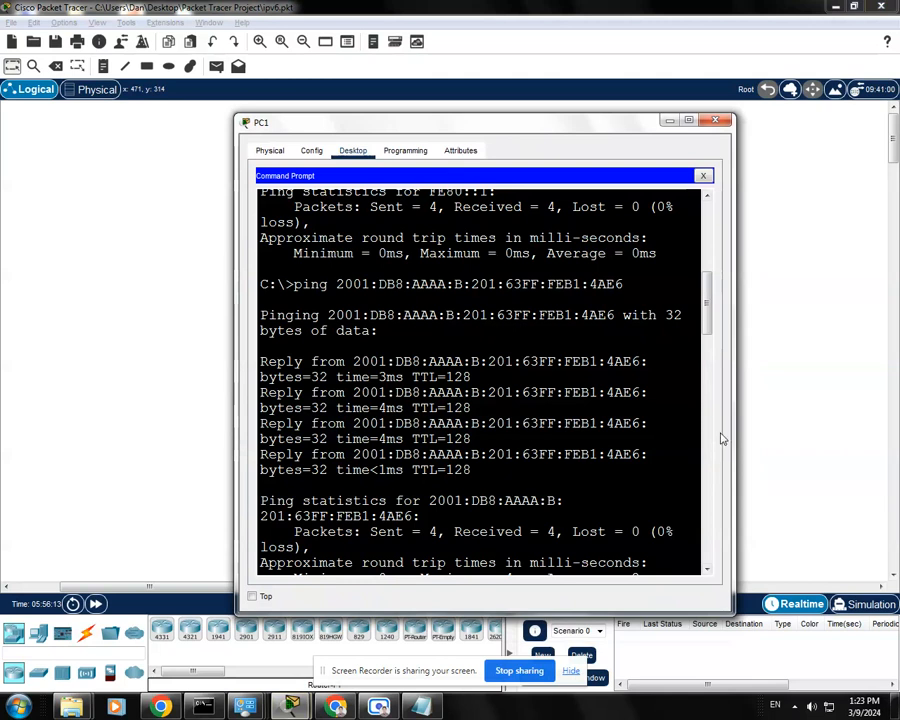
pyautogui.moveTo(707, 315); pyautogui.dragTo(725, 575)
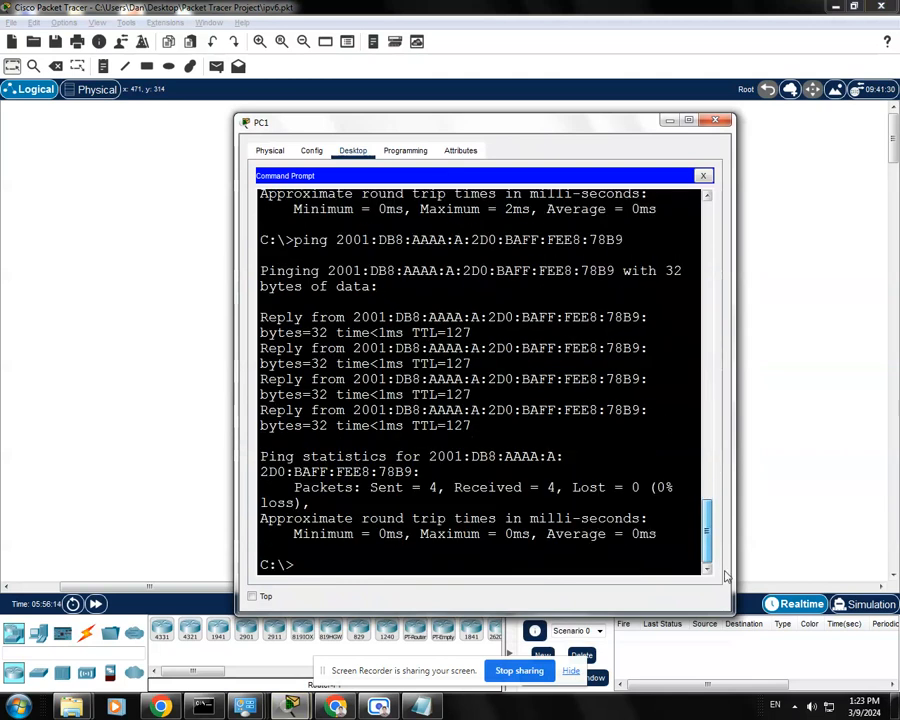
pyautogui.rightClick(357, 565)
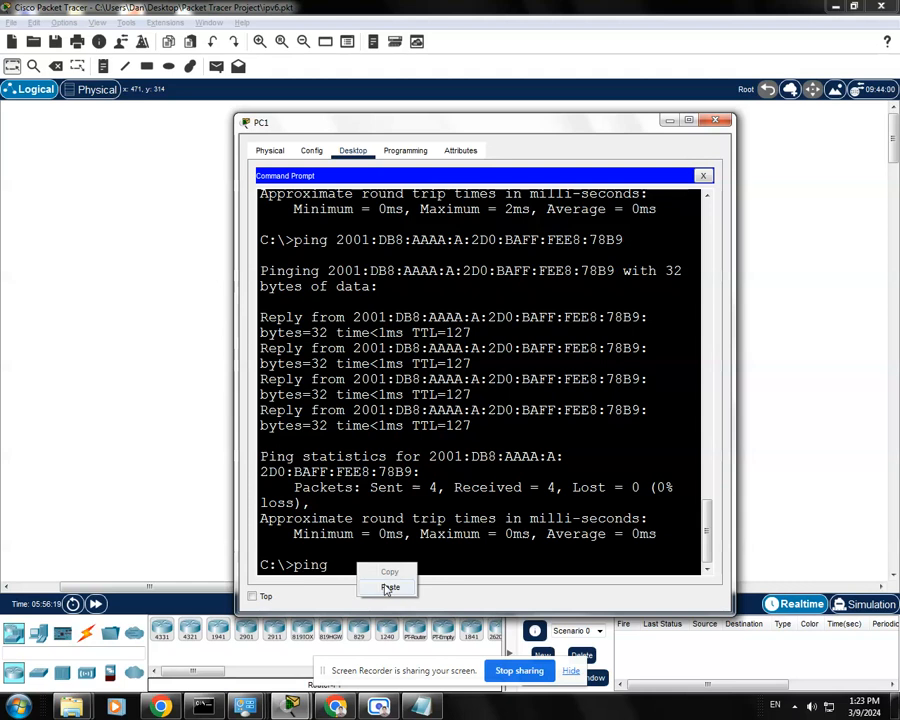
pyautogui.click(378, 587)
pyautogui.press('Return')
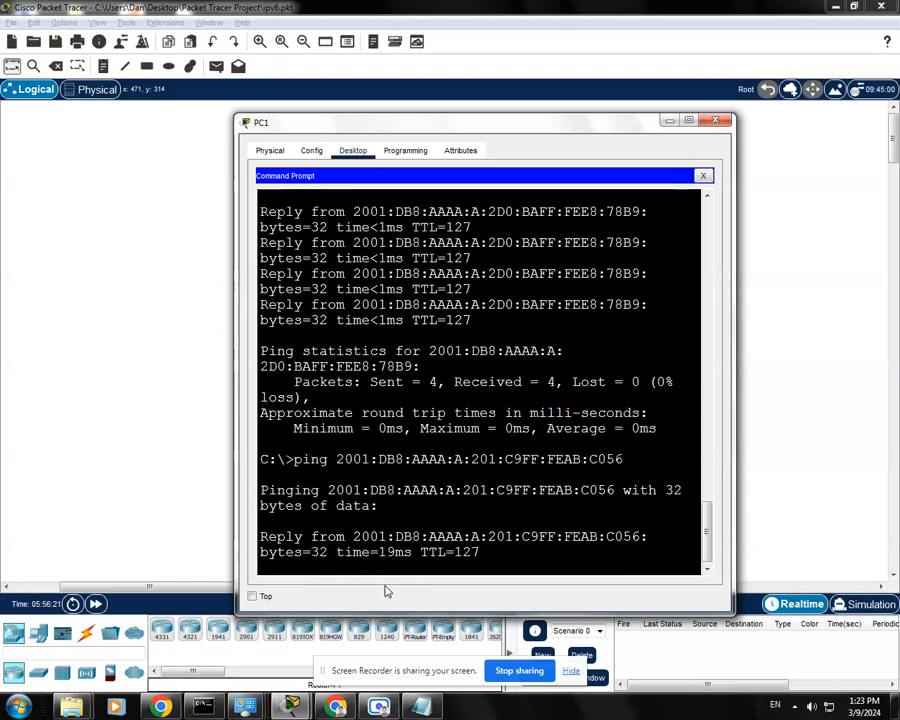
pyautogui.moveTo(552, 128); pyautogui.dragTo(546, 118)
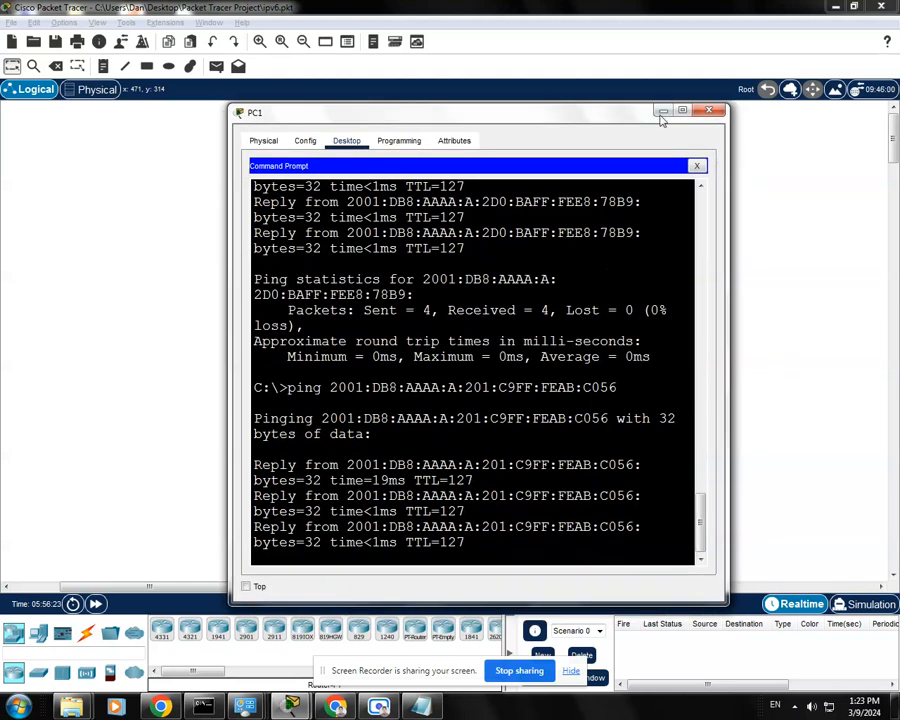
pyautogui.click(708, 110)
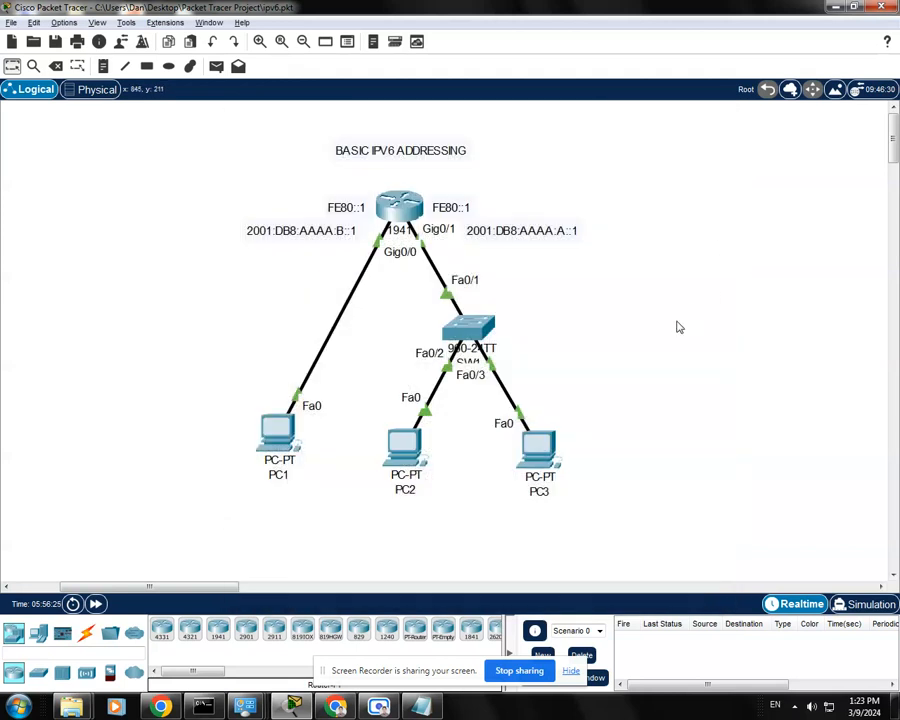
pyautogui.moveTo(195, 120); pyautogui.dragTo(639, 526)
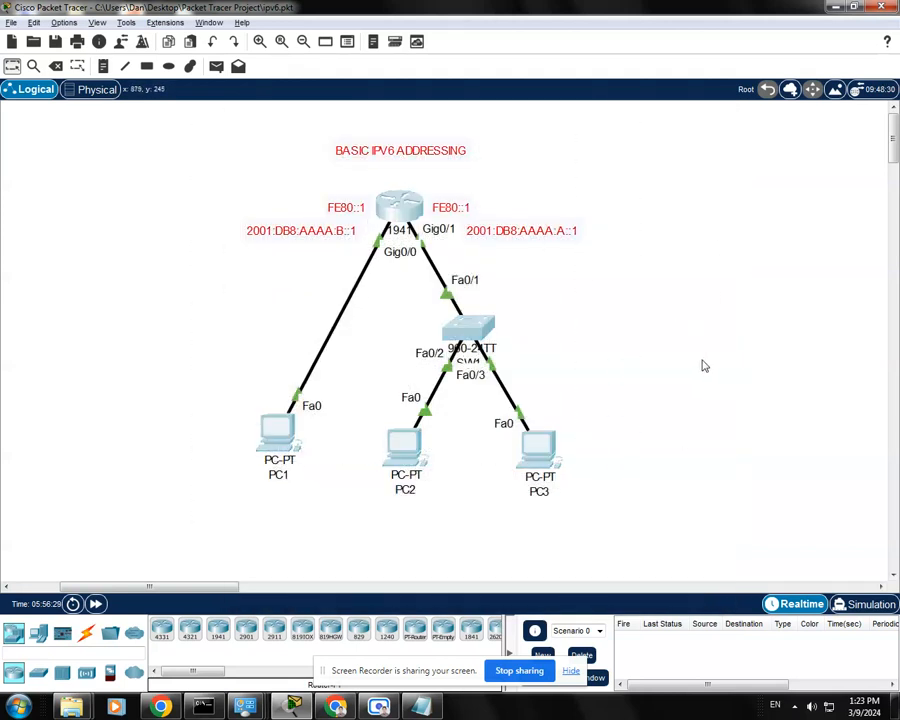
pyautogui.click(504, 530)
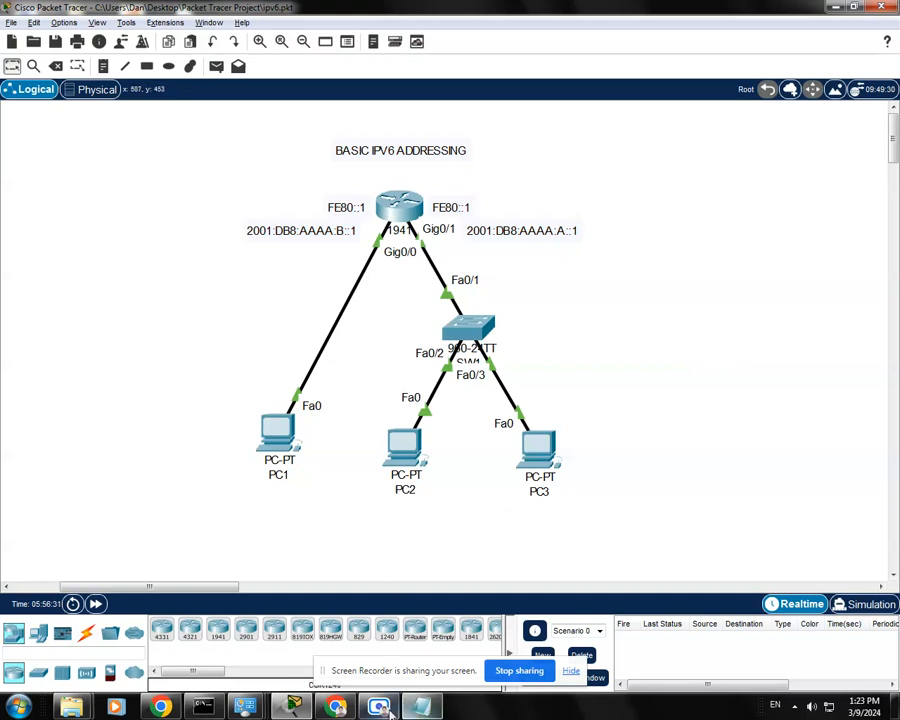